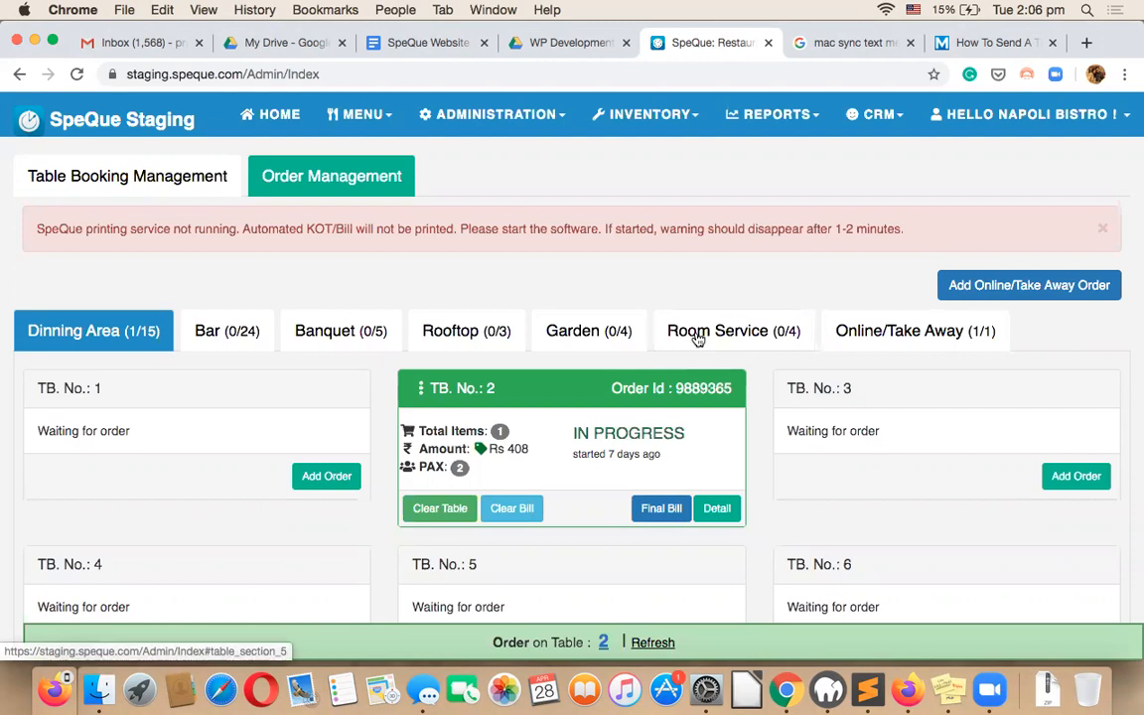
# Glance at the Table Booking Management view, then return to the Order Management table grid.
pyautogui.scroll(-2, 578, 318)
pyautogui.scroll(2, 577, 319)
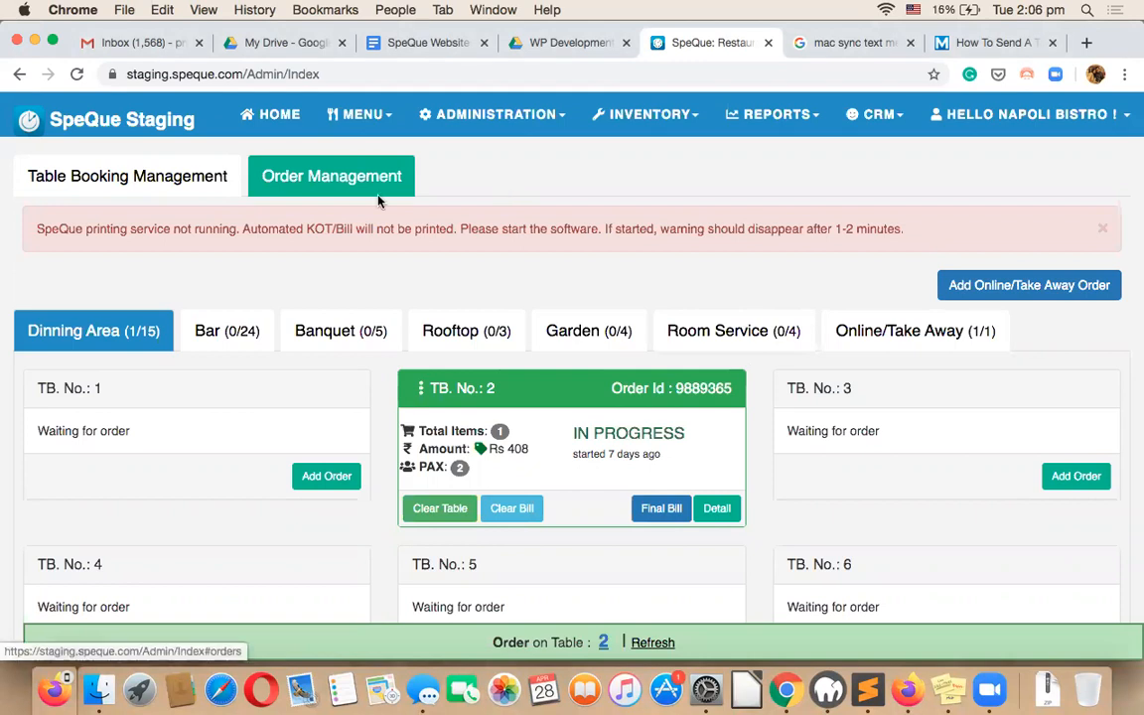
pyautogui.click(165, 195)
pyautogui.click(317, 174)
# Browse the Bar, Banquet, Rooftop and Garden tables, then start a new order on Dinning Area Table 1.
pyautogui.click(263, 330)
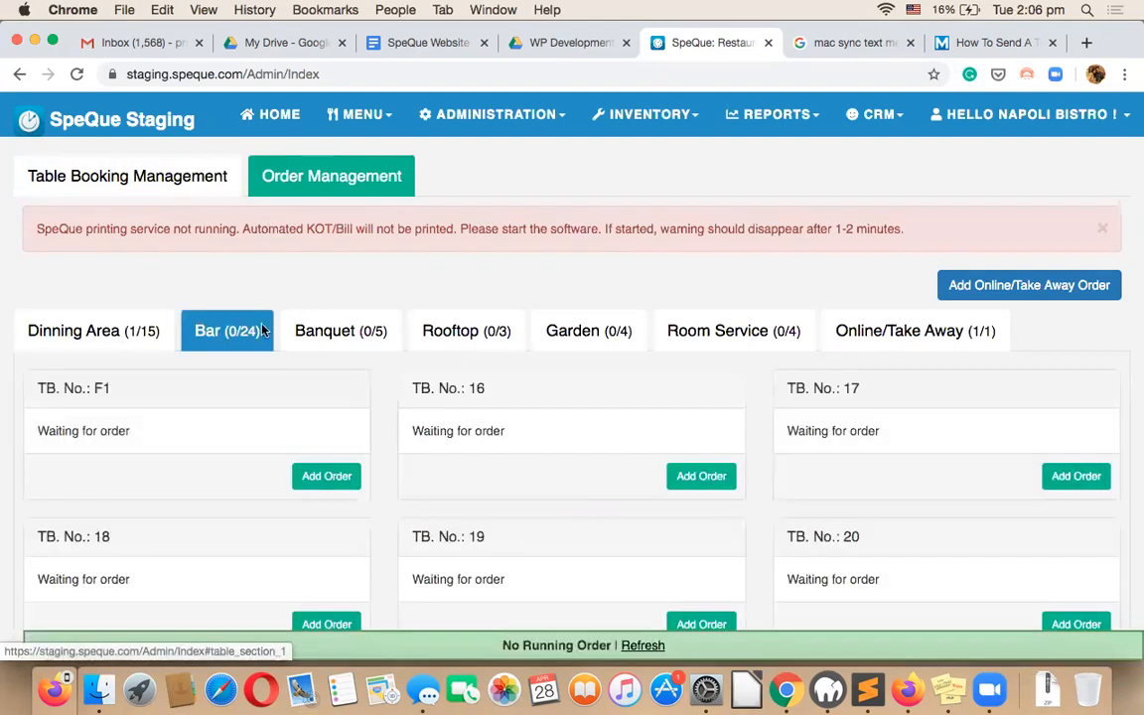
pyautogui.click(351, 328)
pyautogui.click(455, 329)
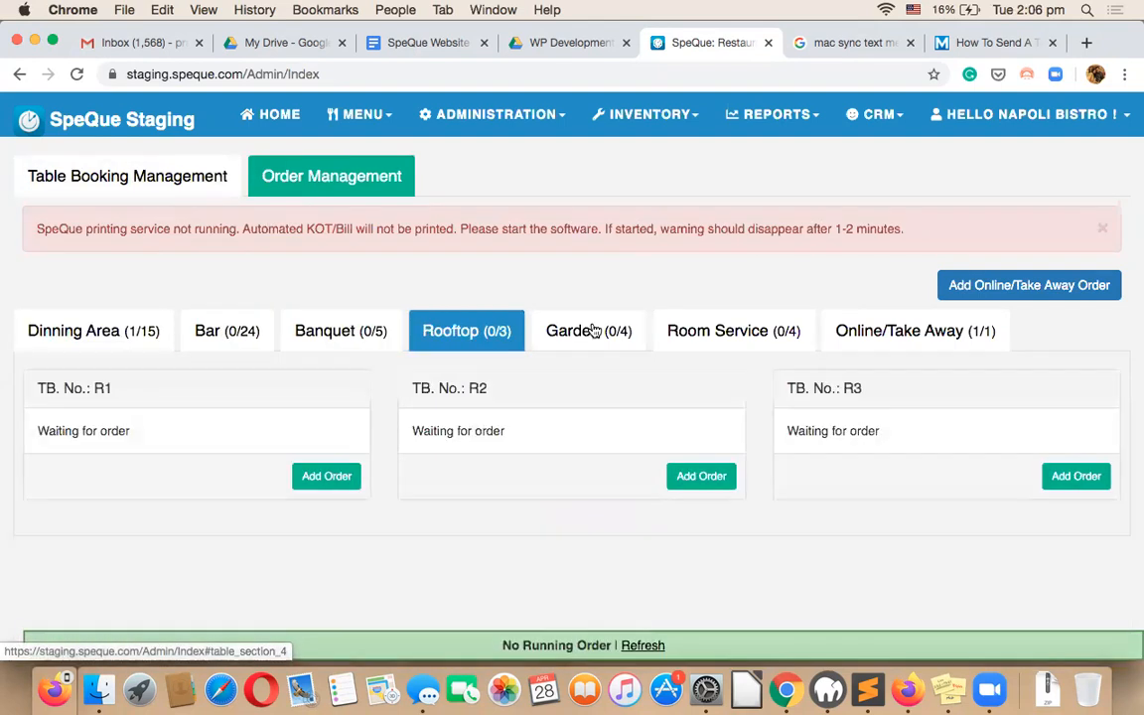
pyautogui.click(588, 329)
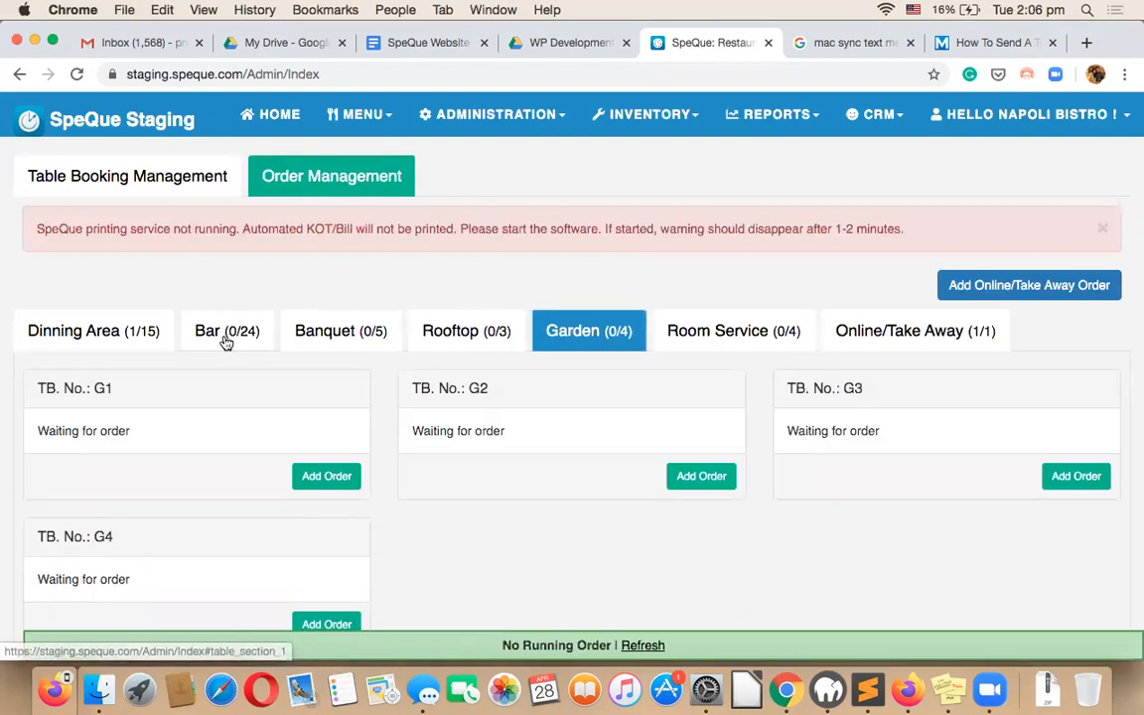
pyautogui.click(112, 339)
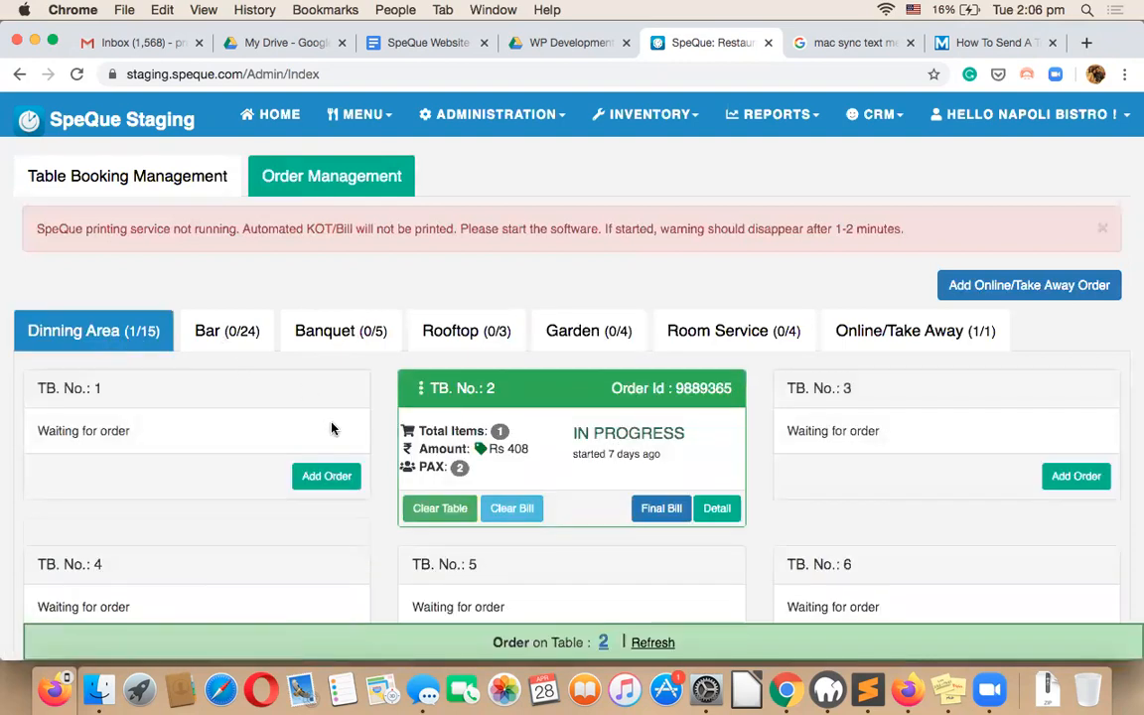
pyautogui.click(326, 476)
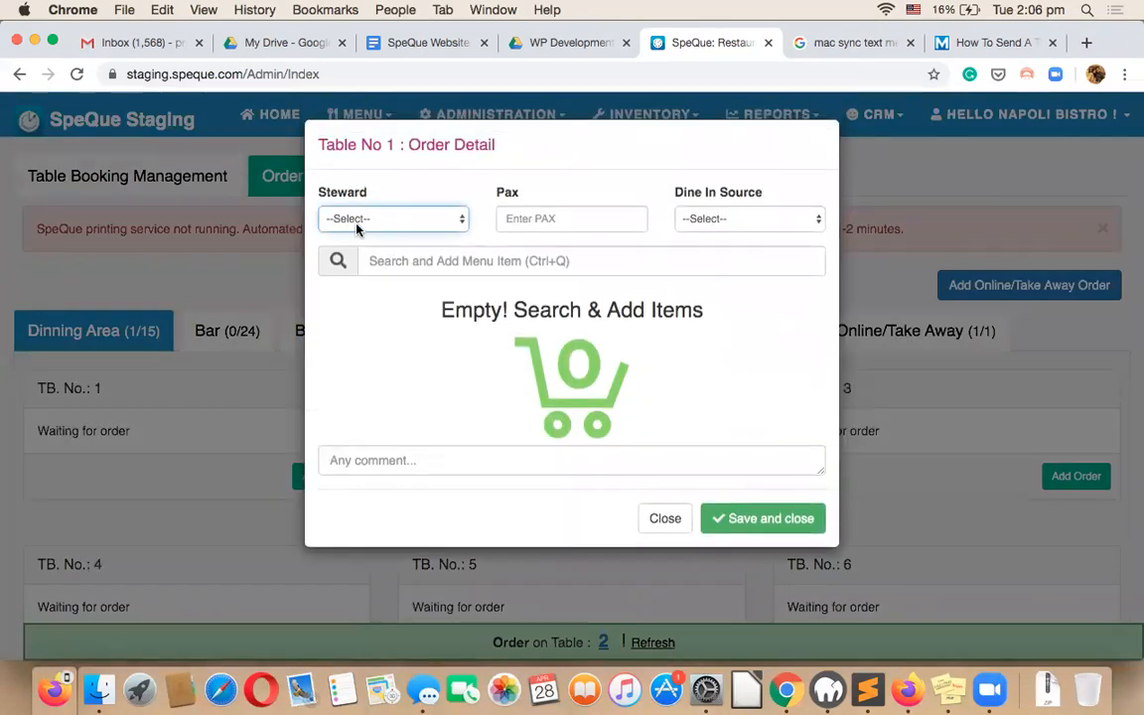
# Give Table 1's order steward Kumar, Pax 3 and WalkIn as the dine-in source.
pyautogui.click(359, 224)
pyautogui.click(350, 279)
pyautogui.click(546, 220)
pyautogui.write('3')
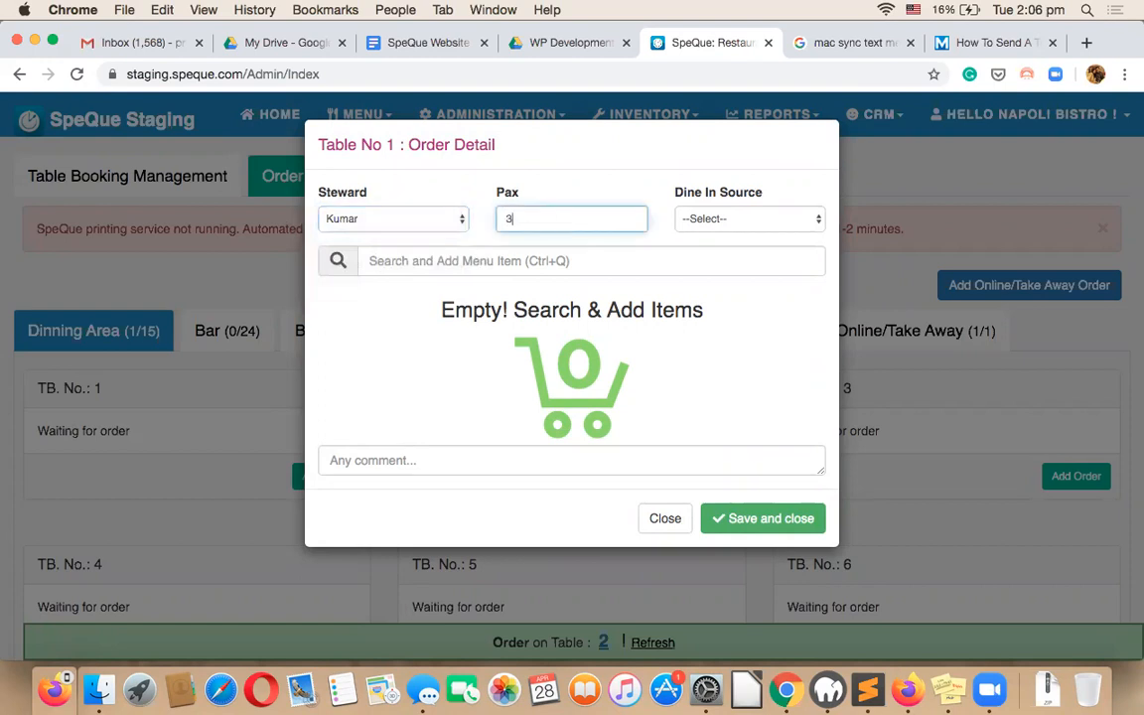
pyautogui.click(688, 223)
pyautogui.click(692, 235)
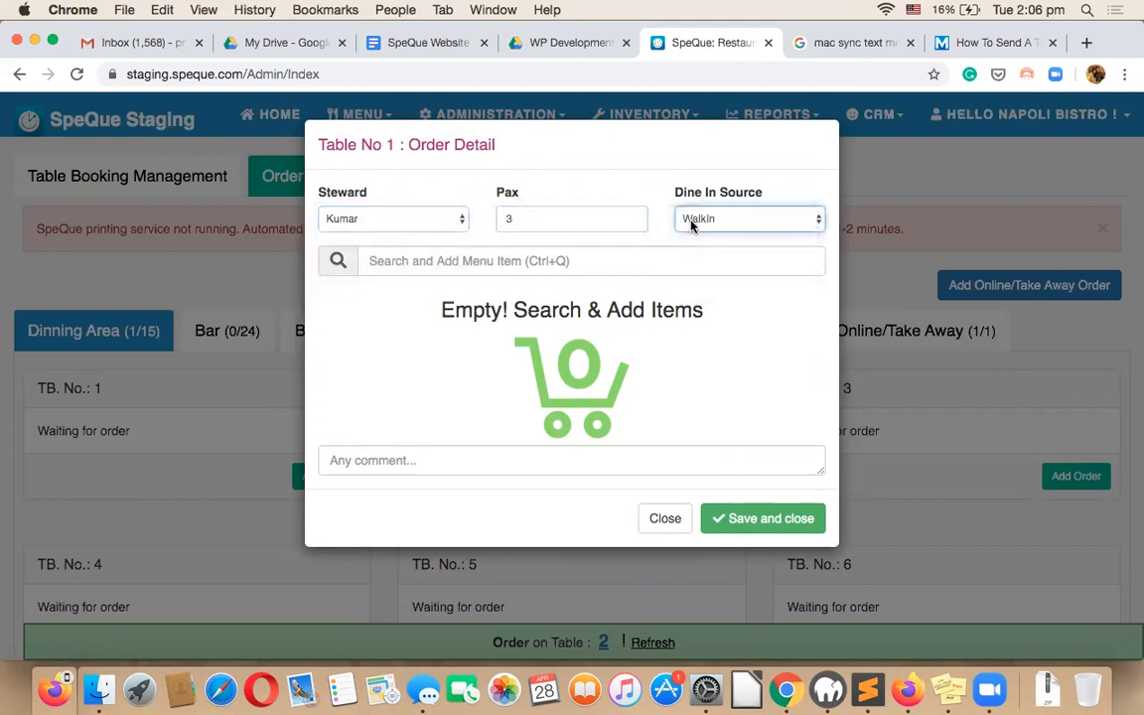
pyautogui.click(692, 221)
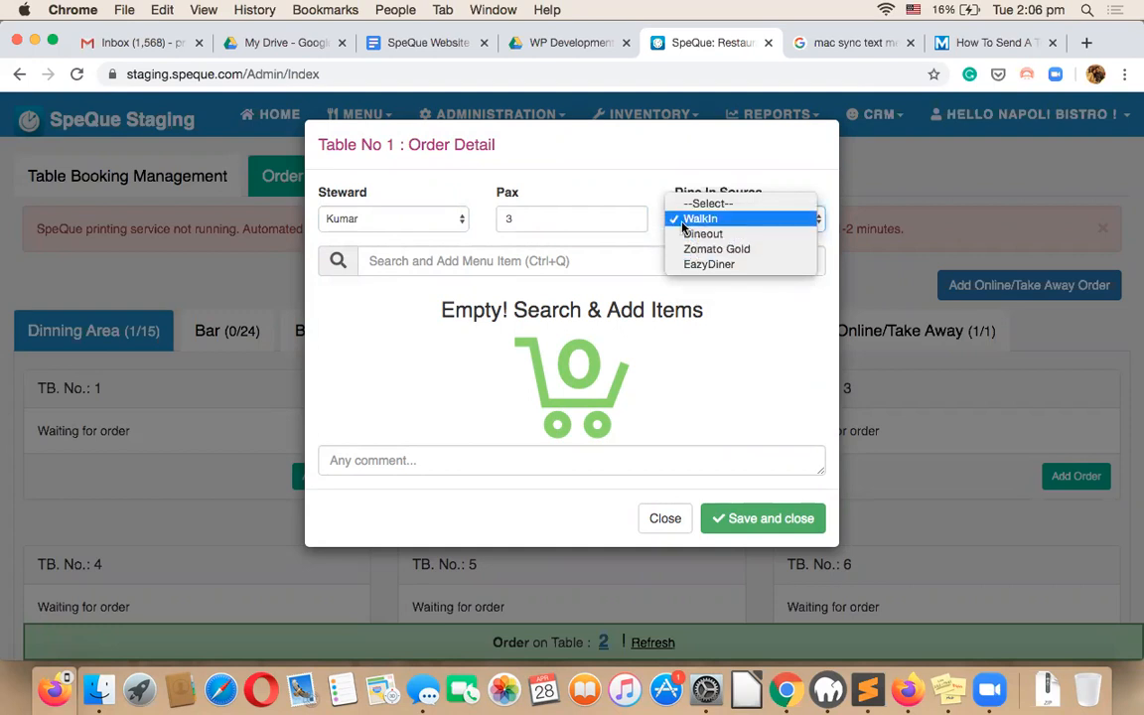
pyautogui.click(682, 225)
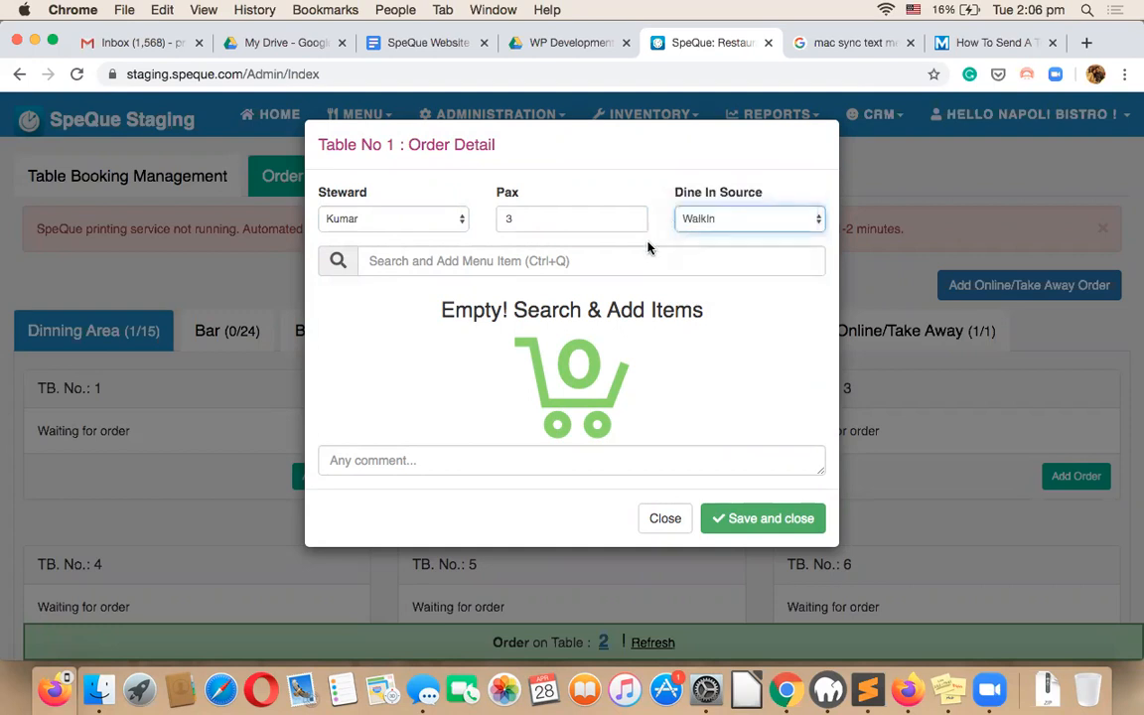
pyautogui.click(567, 260)
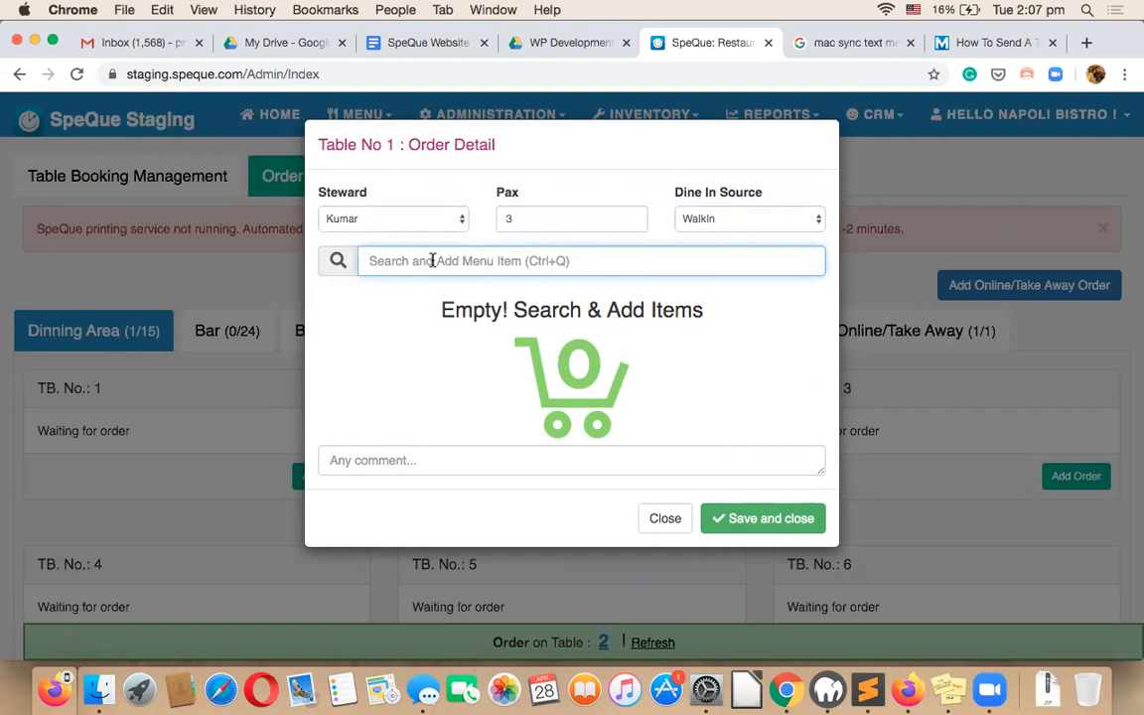
# Add Chicken Biryani at quantity 3 and a BBQ Chicken Pizza to Table 1's order.
pyautogui.write('c')
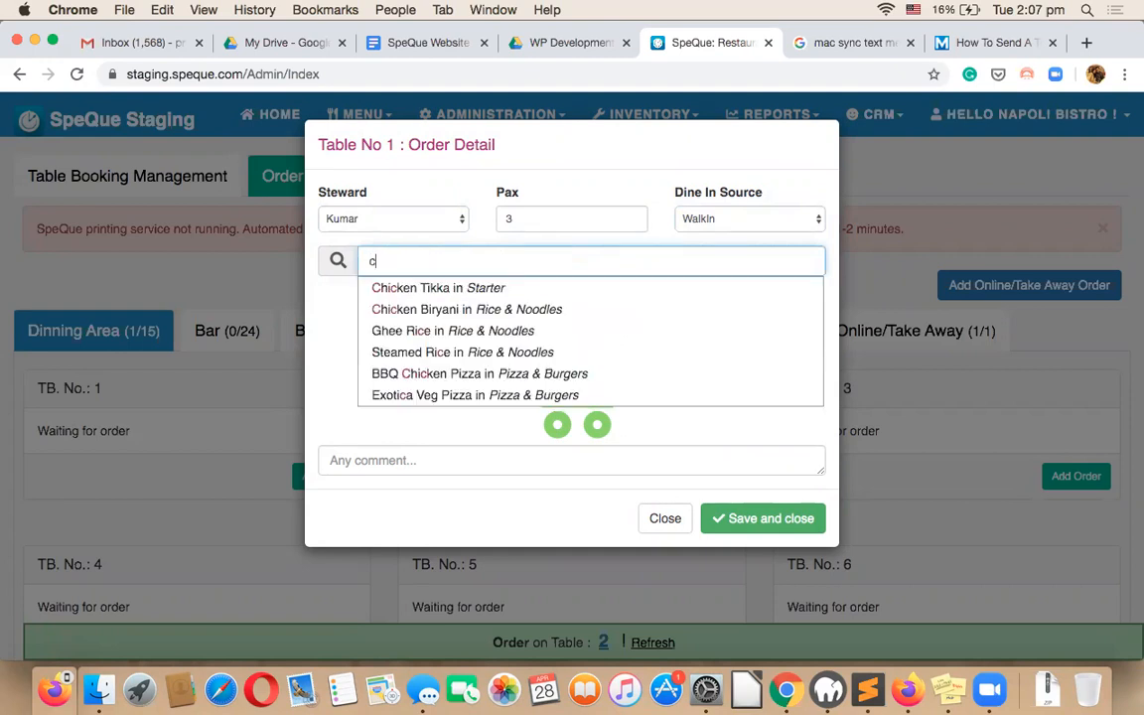
pyautogui.write('h')
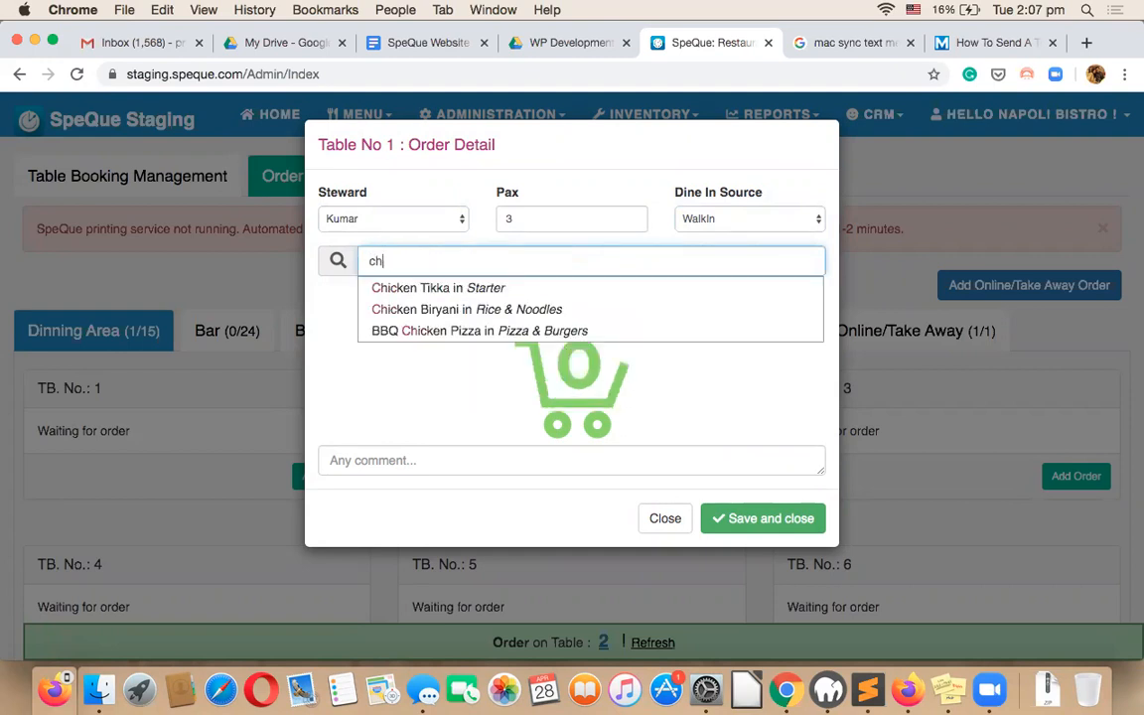
pyautogui.click(434, 309)
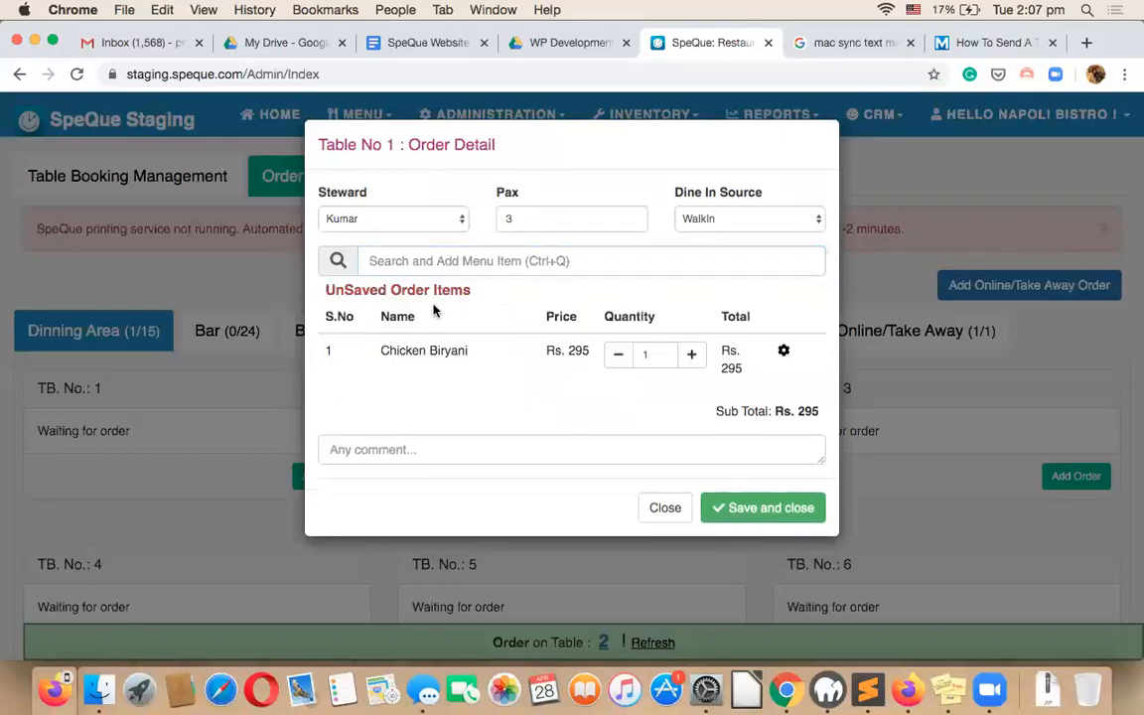
pyautogui.click(691, 359)
pyautogui.click(693, 358)
pyautogui.click(432, 261)
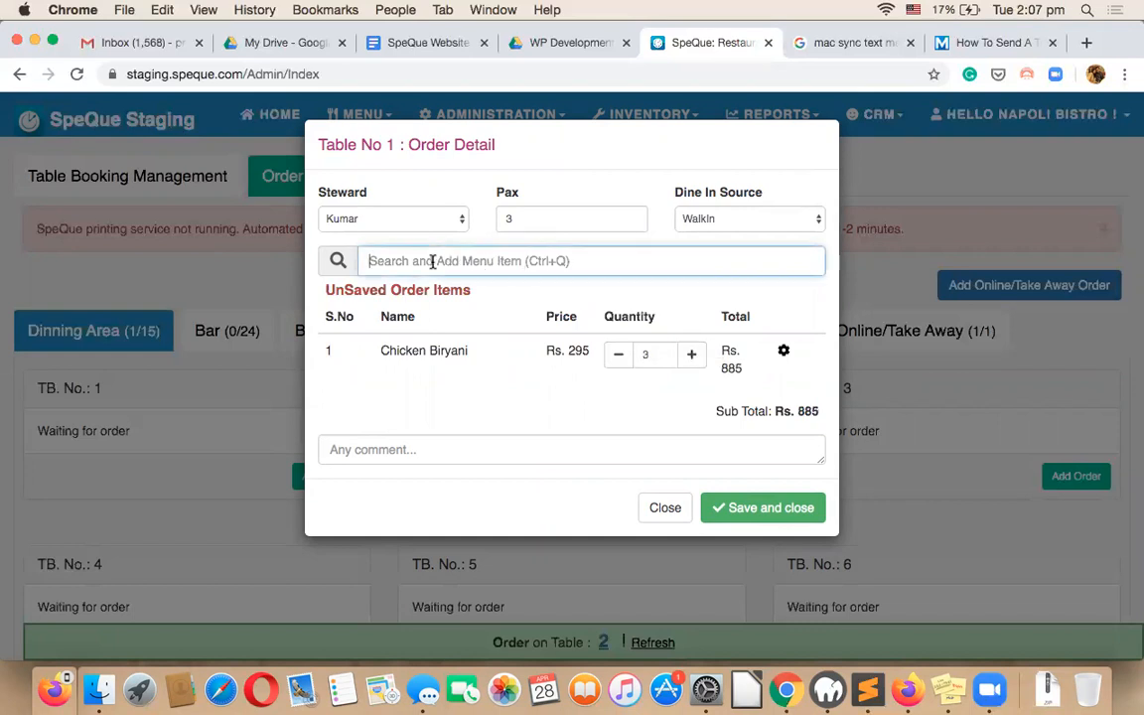
pyautogui.write('pi')
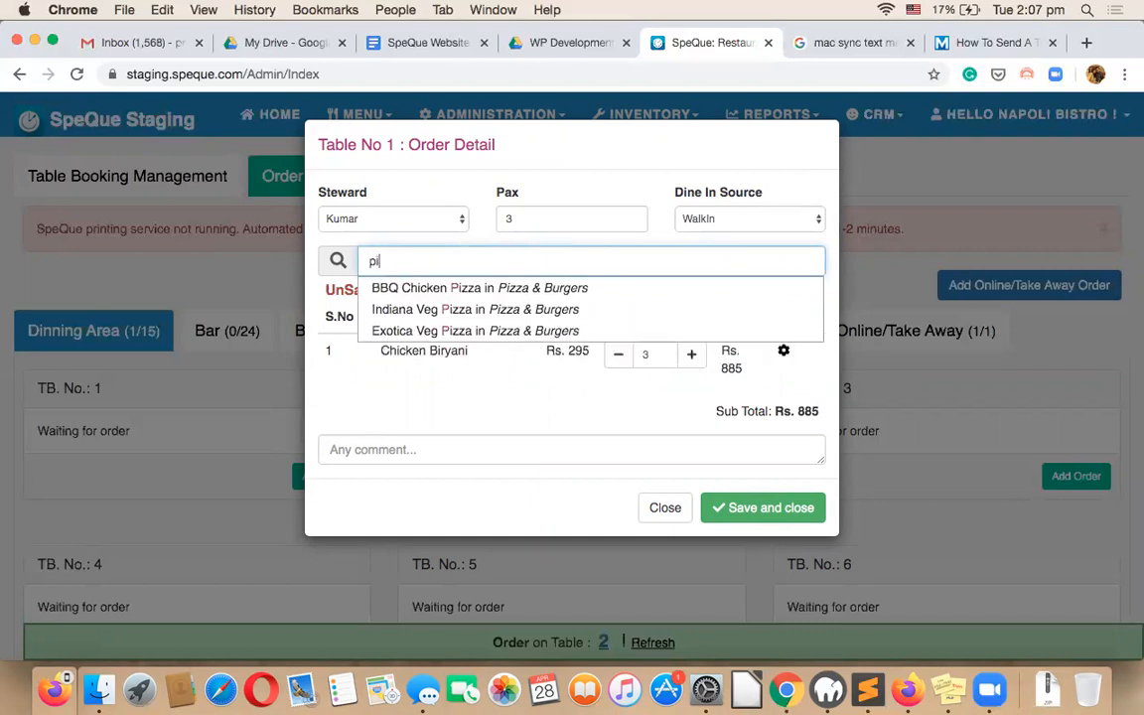
pyautogui.click(420, 287)
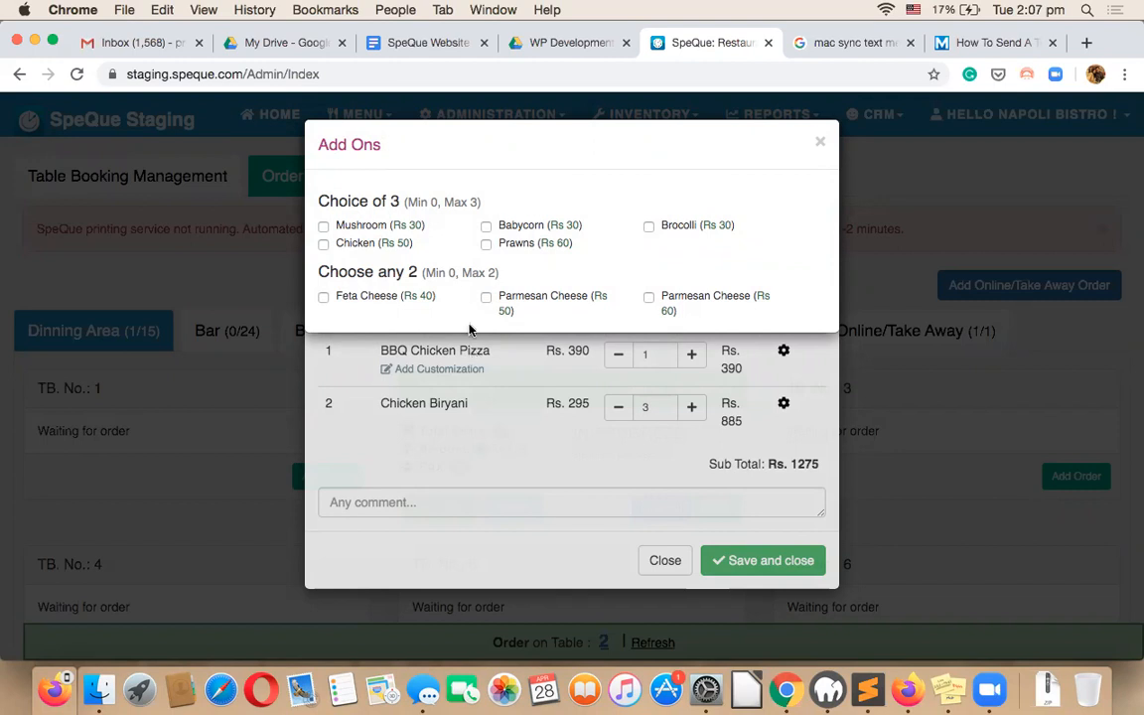
# Highlight the Add Ons heading and its Choice of 3 (Min 0, Max 3) rule.
pyautogui.tripleClick(359, 139)
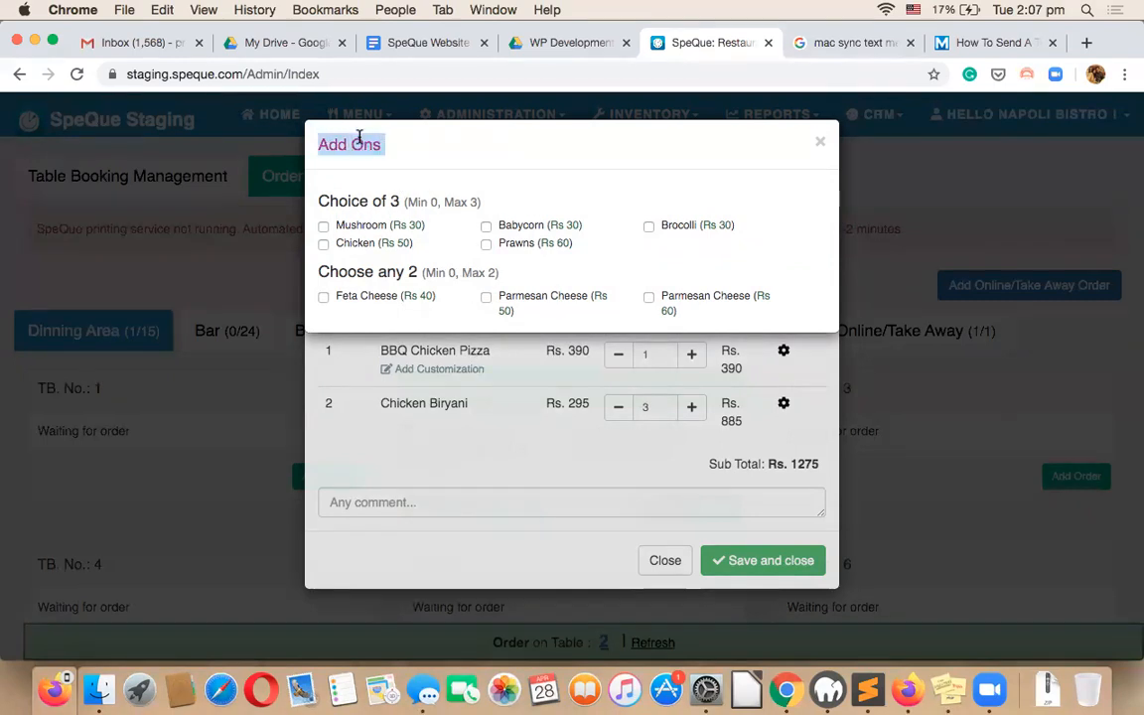
pyautogui.click(415, 140)
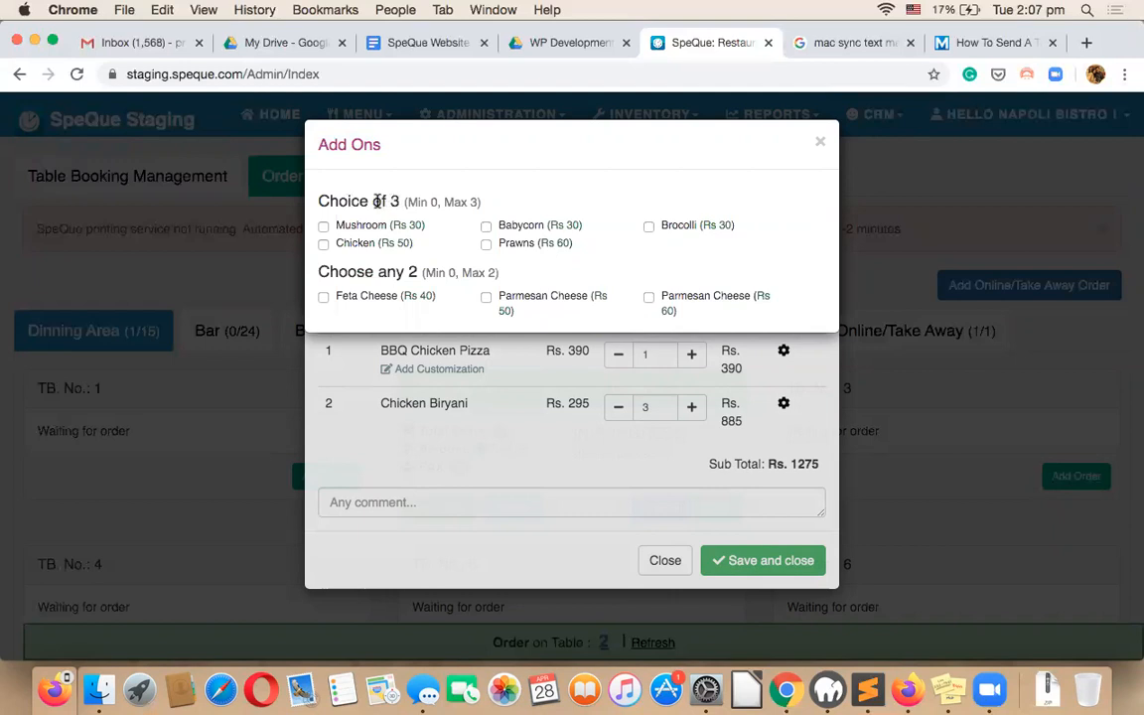
pyautogui.moveTo(320, 200); pyautogui.dragTo(480, 207)
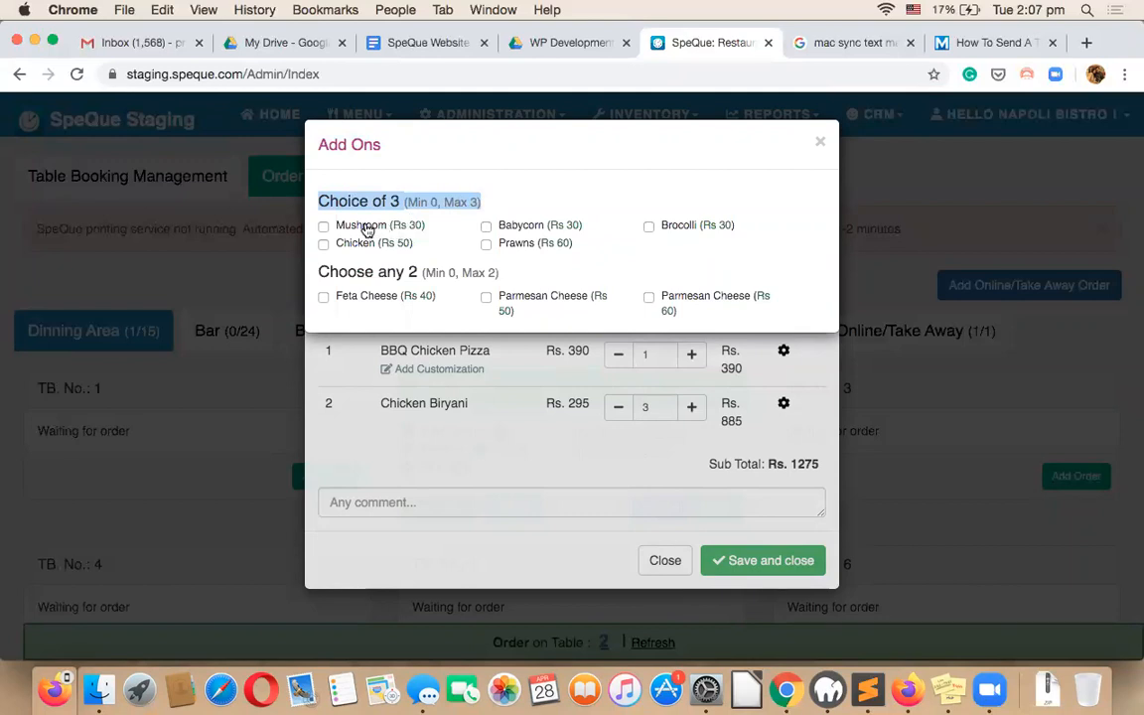
pyautogui.click(523, 186)
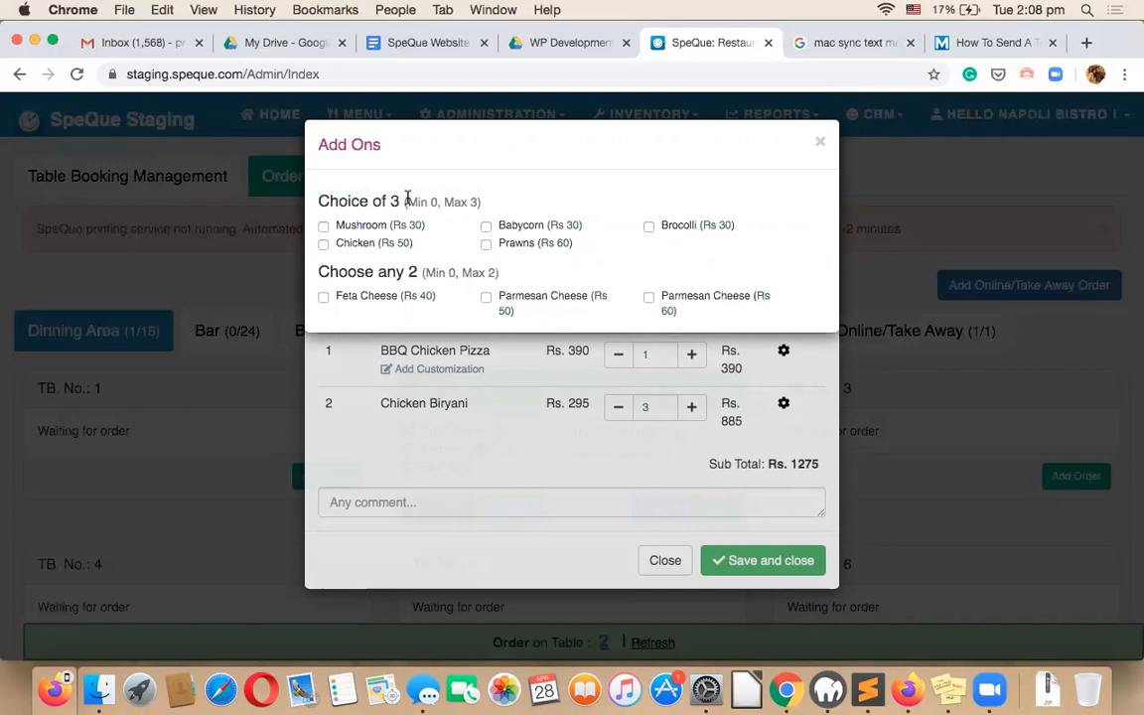
# Choose Mushroom, Chicken, Babycorn and Feta Cheese add-ons for the pizza, leaving out Parmesan Cheese.
pyautogui.click(368, 231)
pyautogui.click(371, 242)
pyautogui.click(520, 230)
pyautogui.click(675, 227)
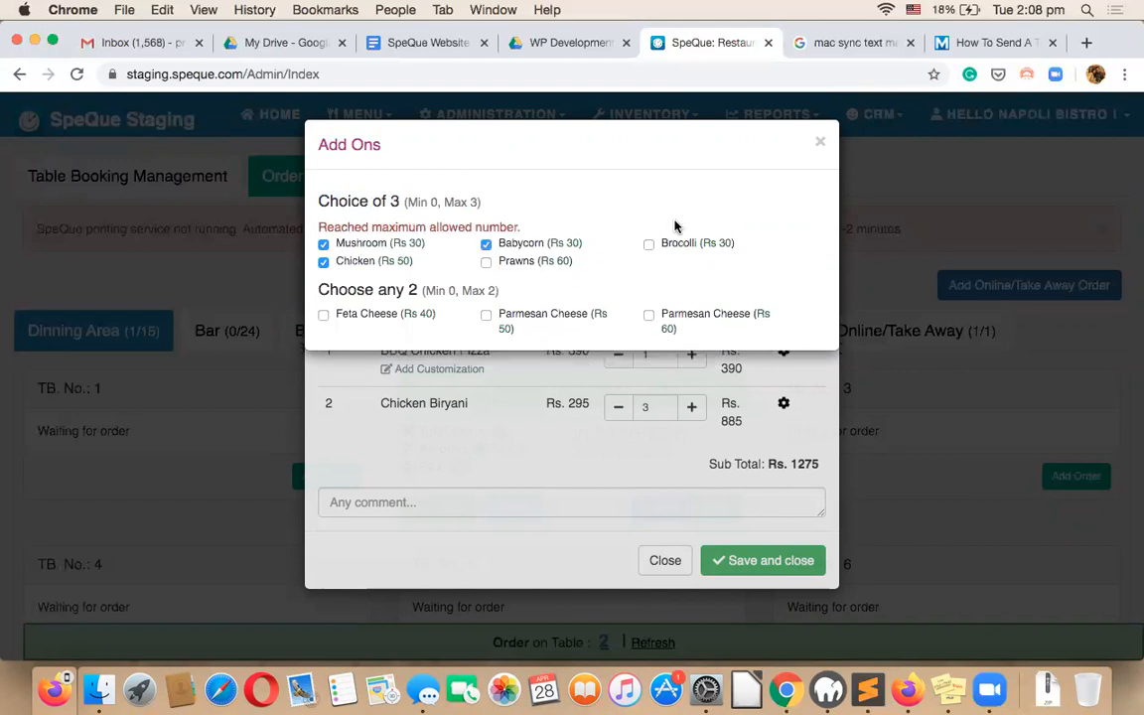
pyautogui.click(367, 319)
pyautogui.click(527, 320)
pyautogui.click(524, 317)
pyautogui.click(821, 145)
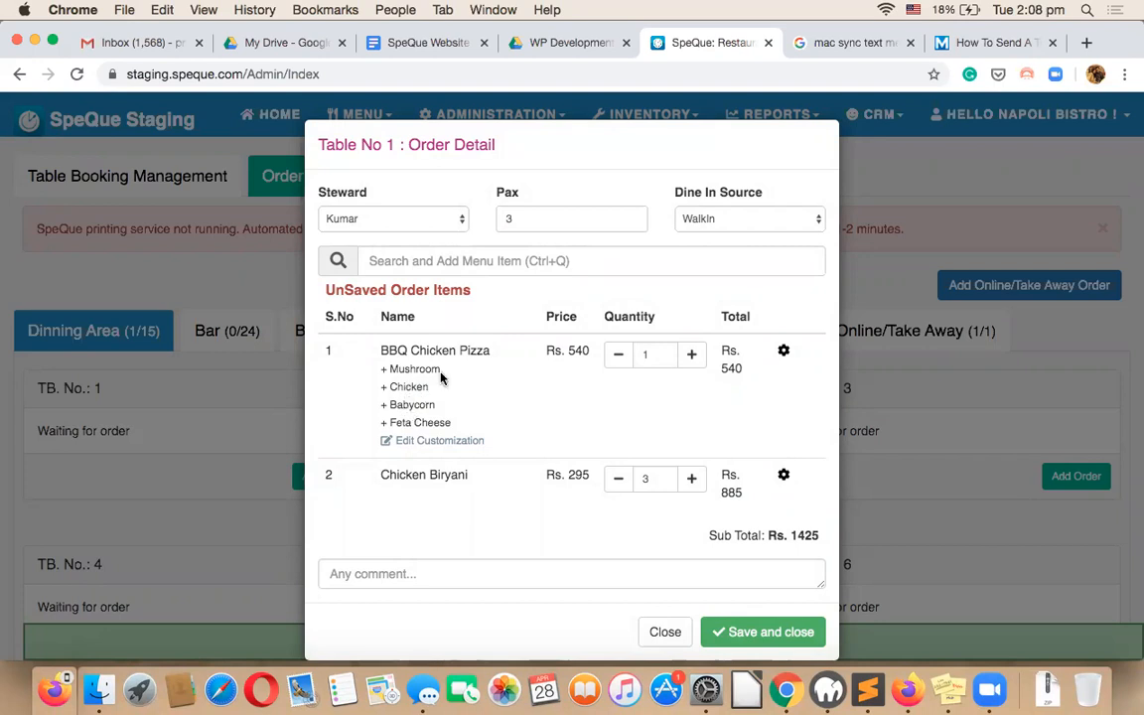
# Add a Less Spicy comment to the BBQ Chicken Pizza and point out the note.
pyautogui.click(783, 354)
pyautogui.click(767, 381)
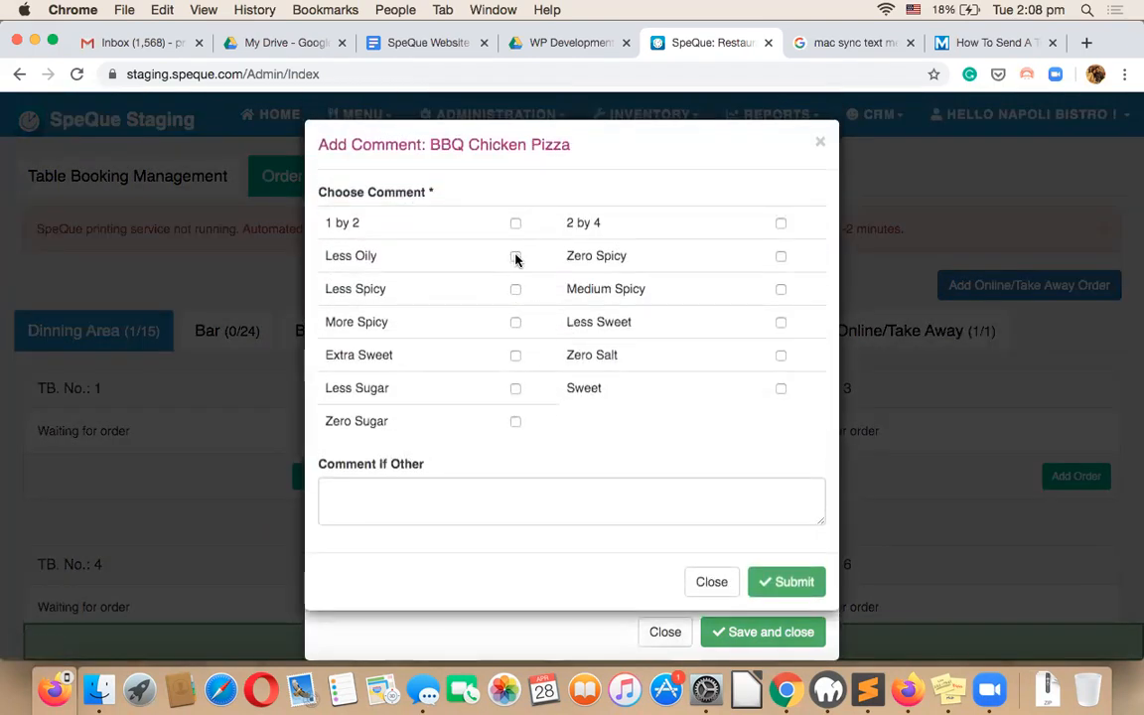
pyautogui.click(515, 289)
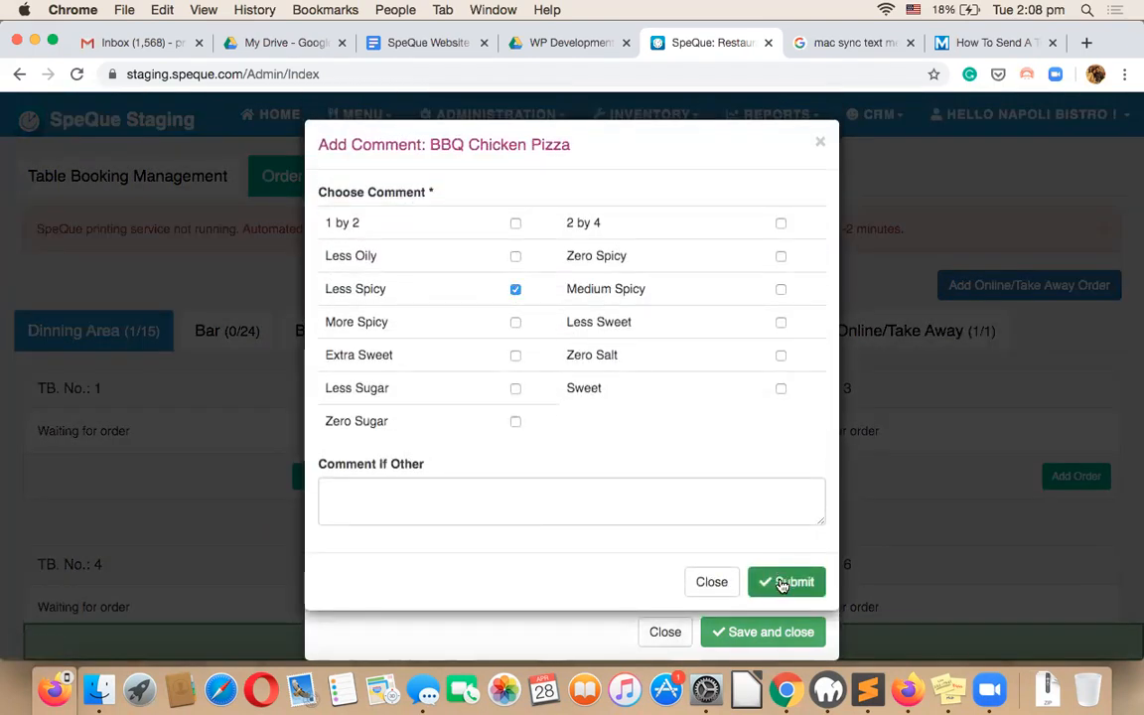
pyautogui.click(786, 582)
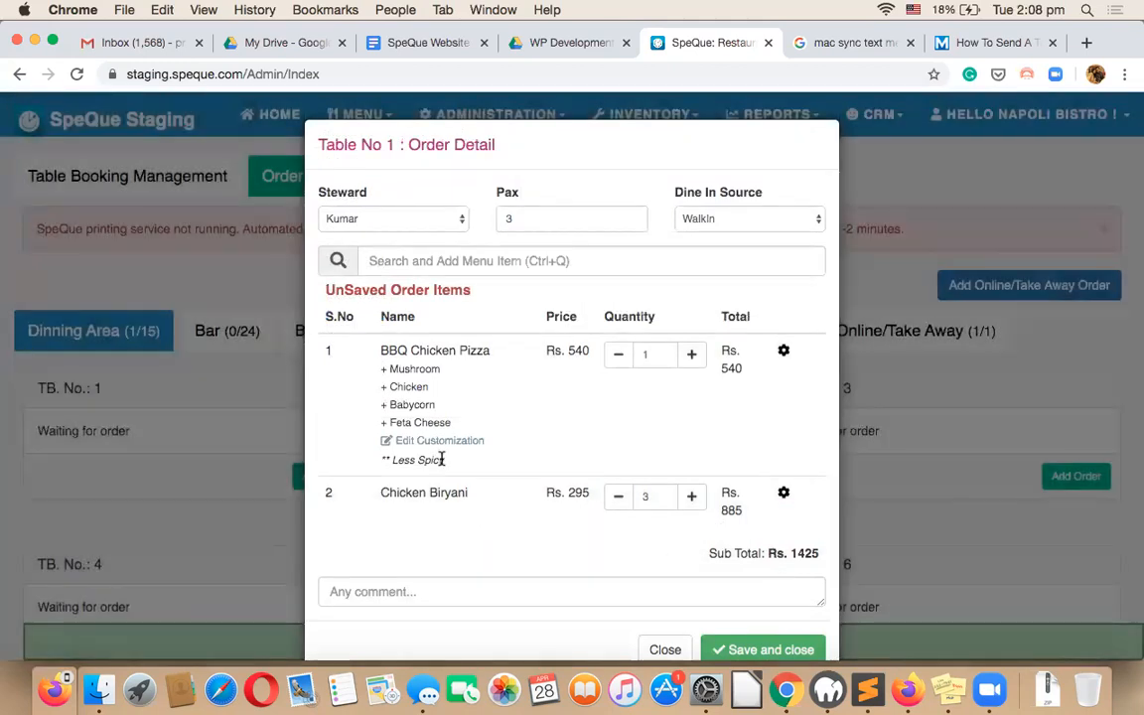
pyautogui.moveTo(442, 461); pyautogui.dragTo(379, 463)
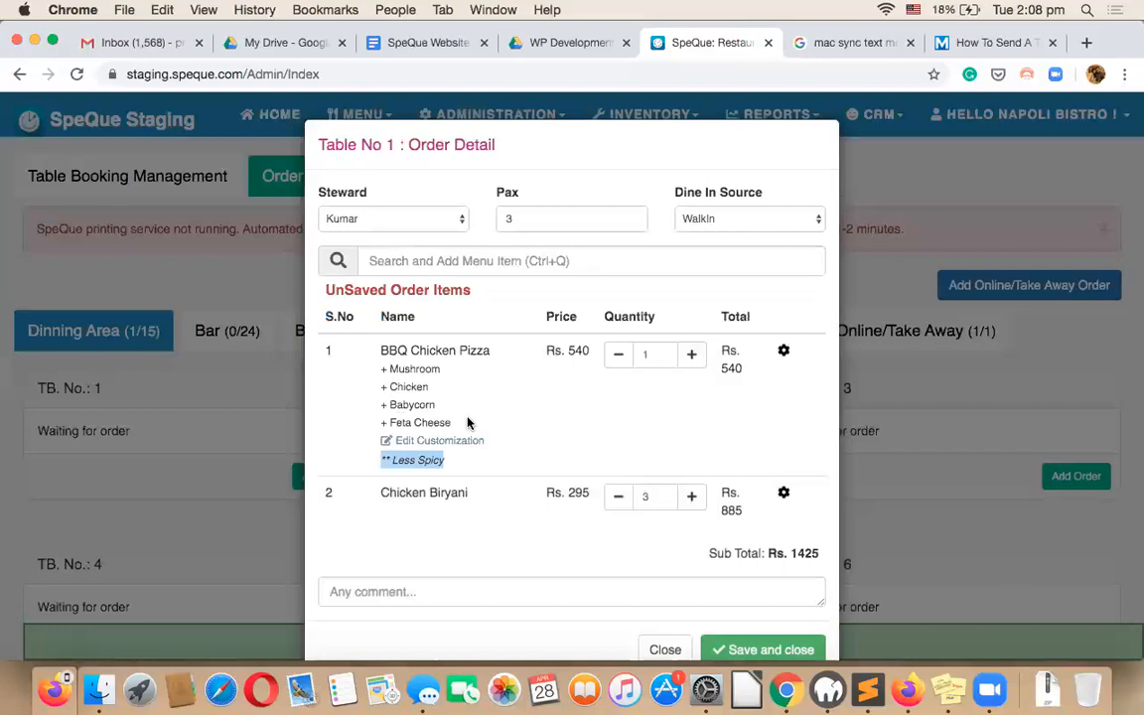
pyautogui.click(387, 593)
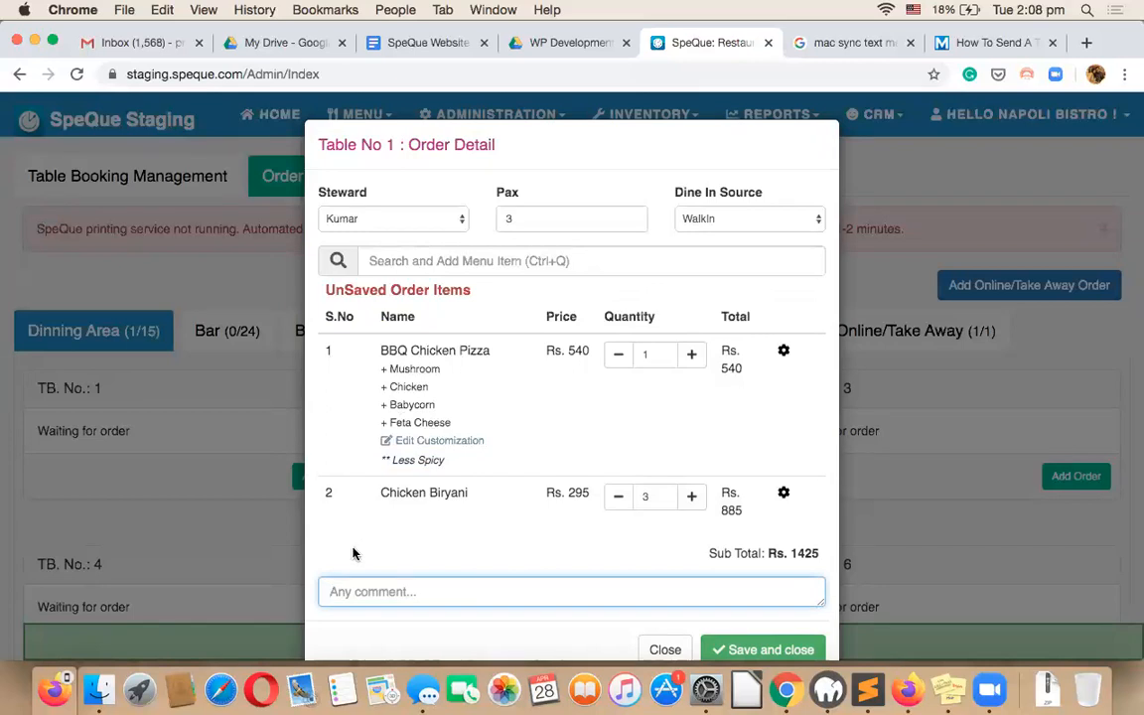
pyautogui.write('allergic to nuts')
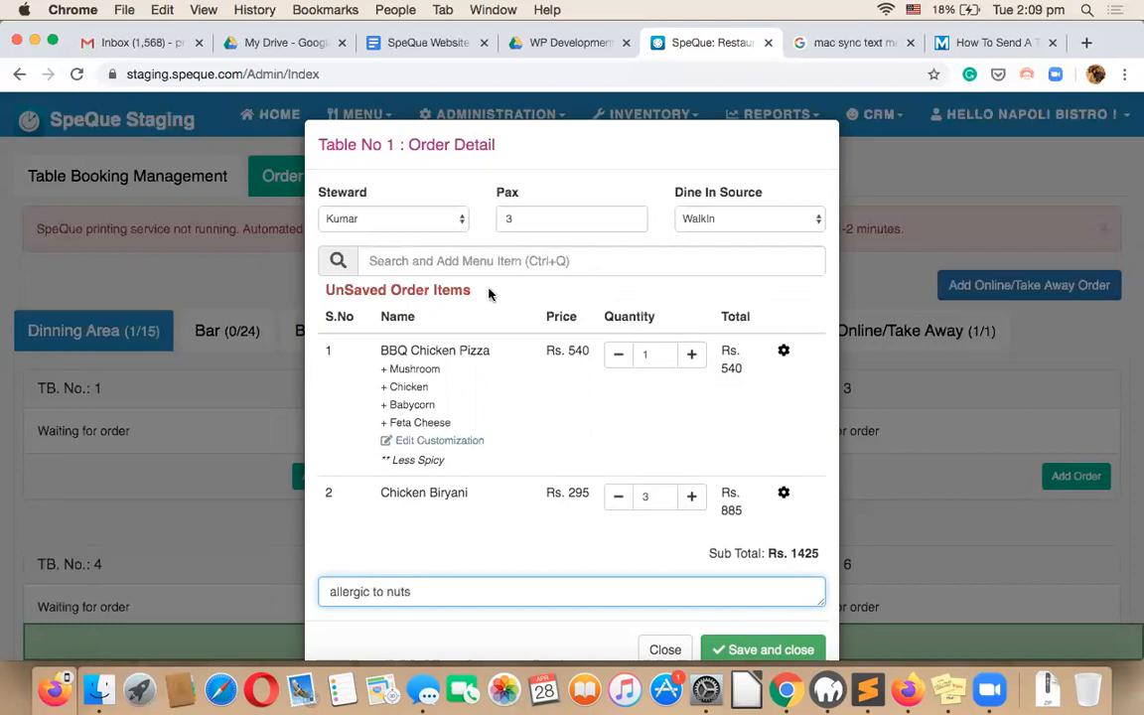
pyautogui.click(484, 260)
pyautogui.write('moj')
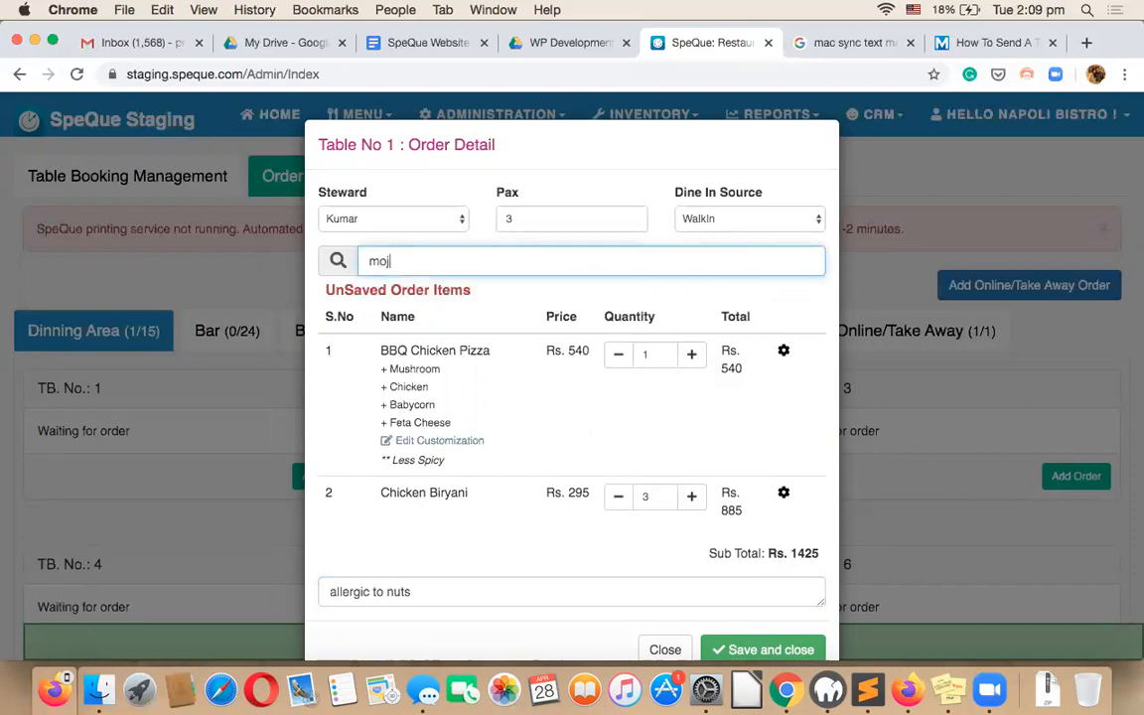
pyautogui.press('BackSpace')
pyautogui.press('BackSpace')
pyautogui.press('BackSpace')
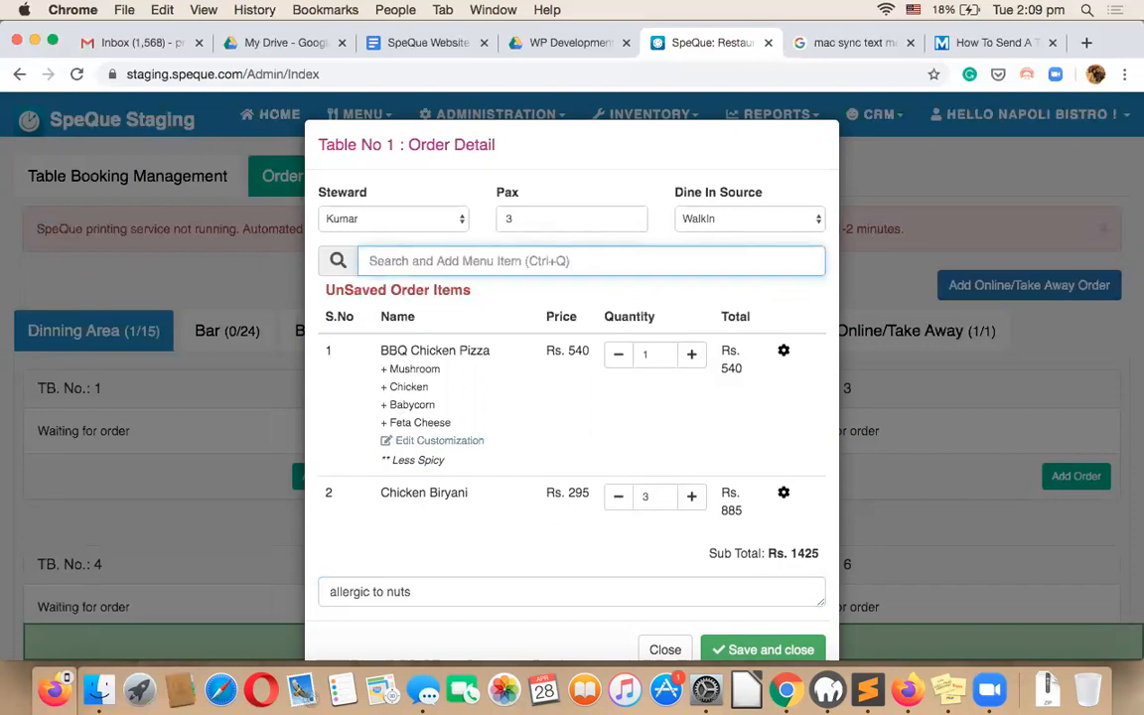
pyautogui.write('te')
pyautogui.press('BackSpace')
pyautogui.press('BackSpace')
pyautogui.write('co')
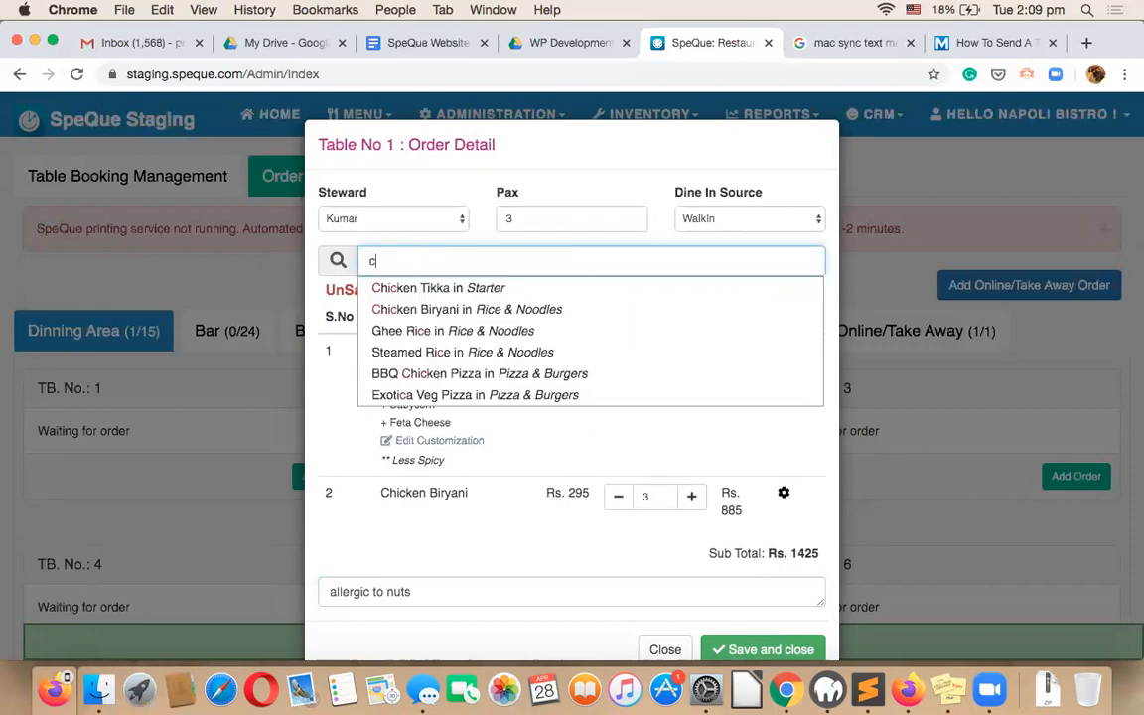
pyautogui.press('BackSpace')
pyautogui.press('BackSpace')
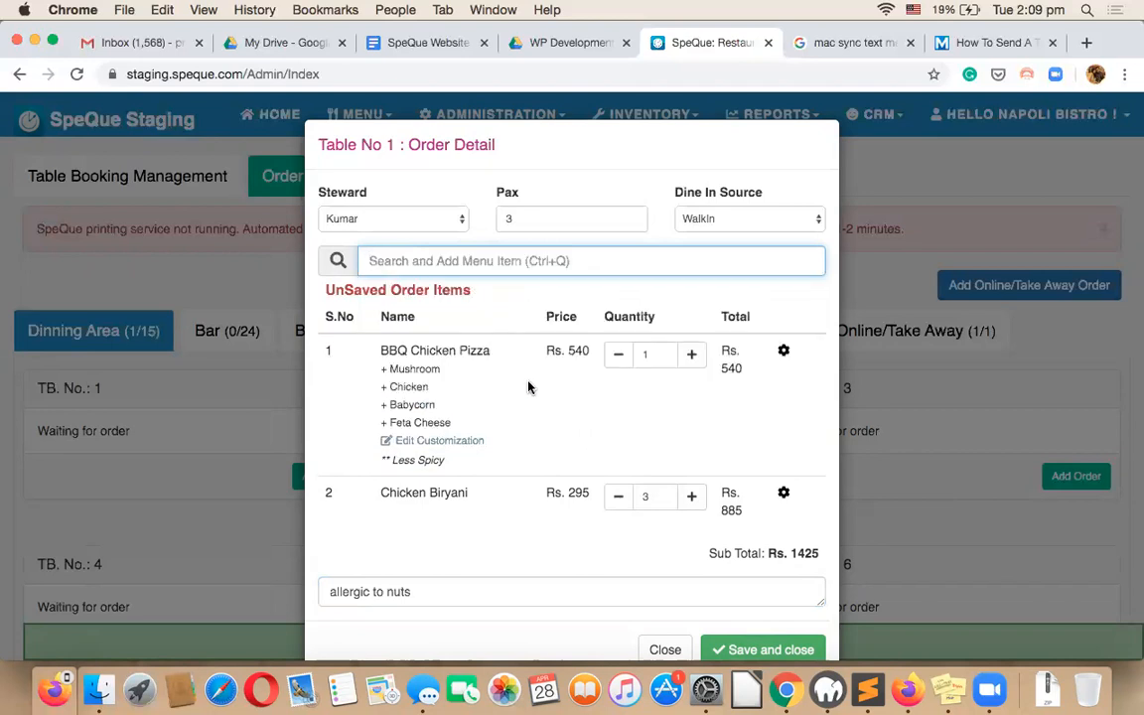
pyautogui.scroll(-2, 528, 387)
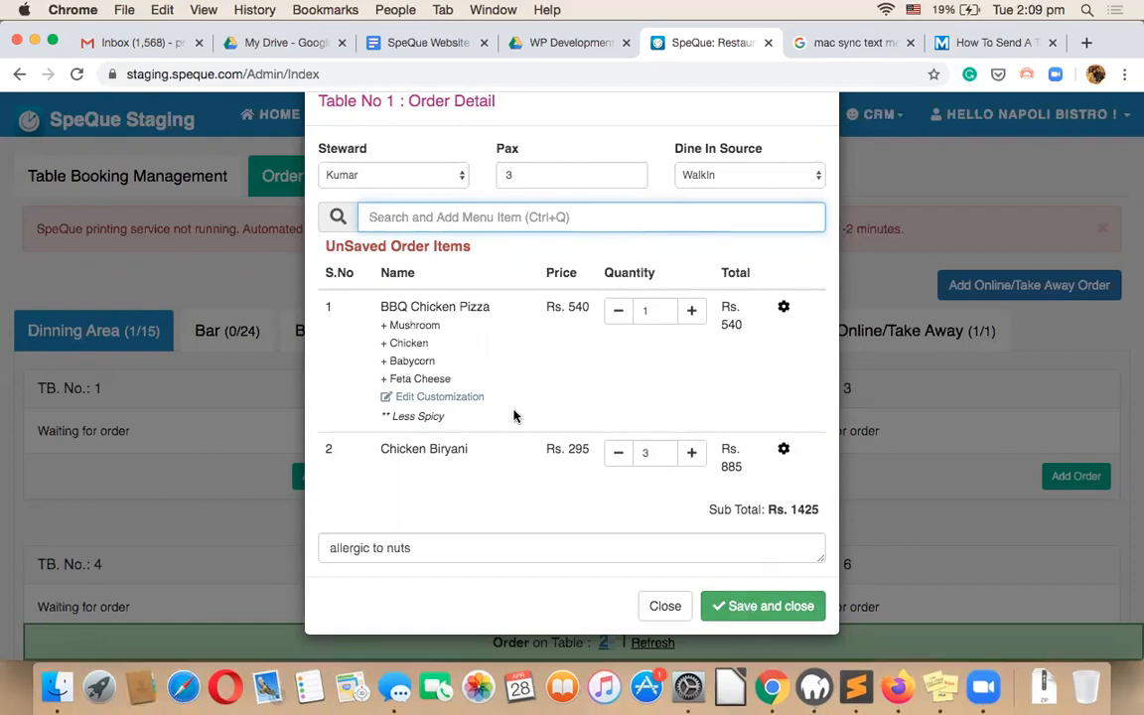
# Save Table 1's order, placing 4 items totalling Rs 1568.
pyautogui.click(764, 607)
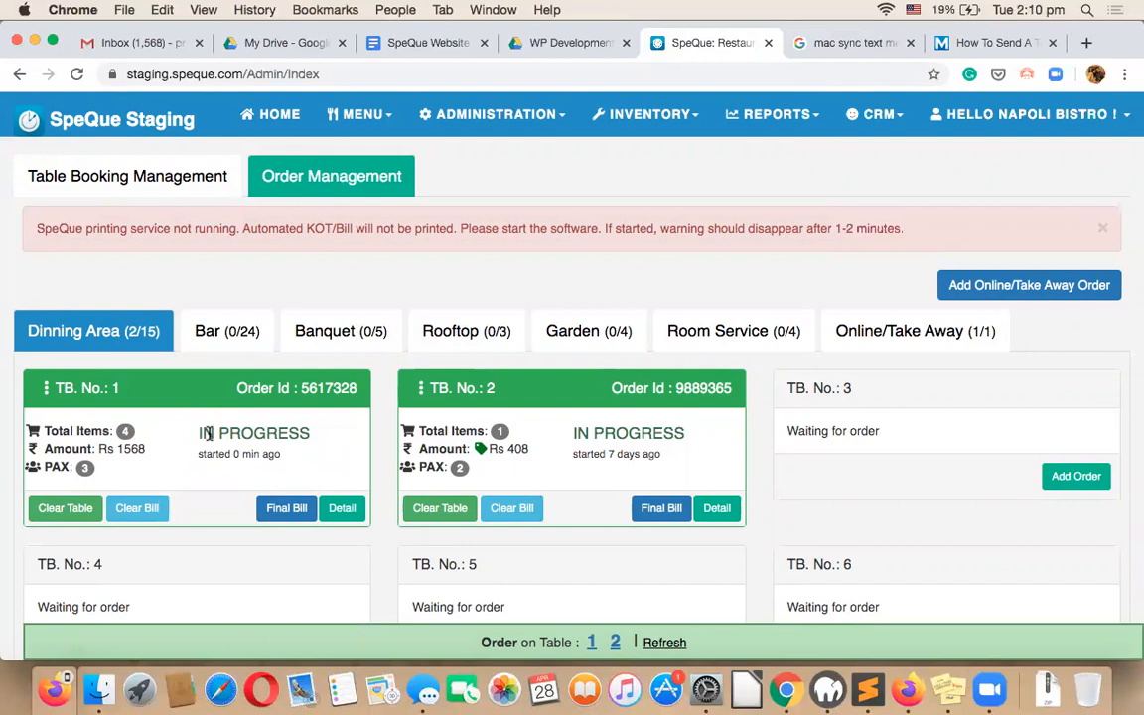
pyautogui.click(358, 118)
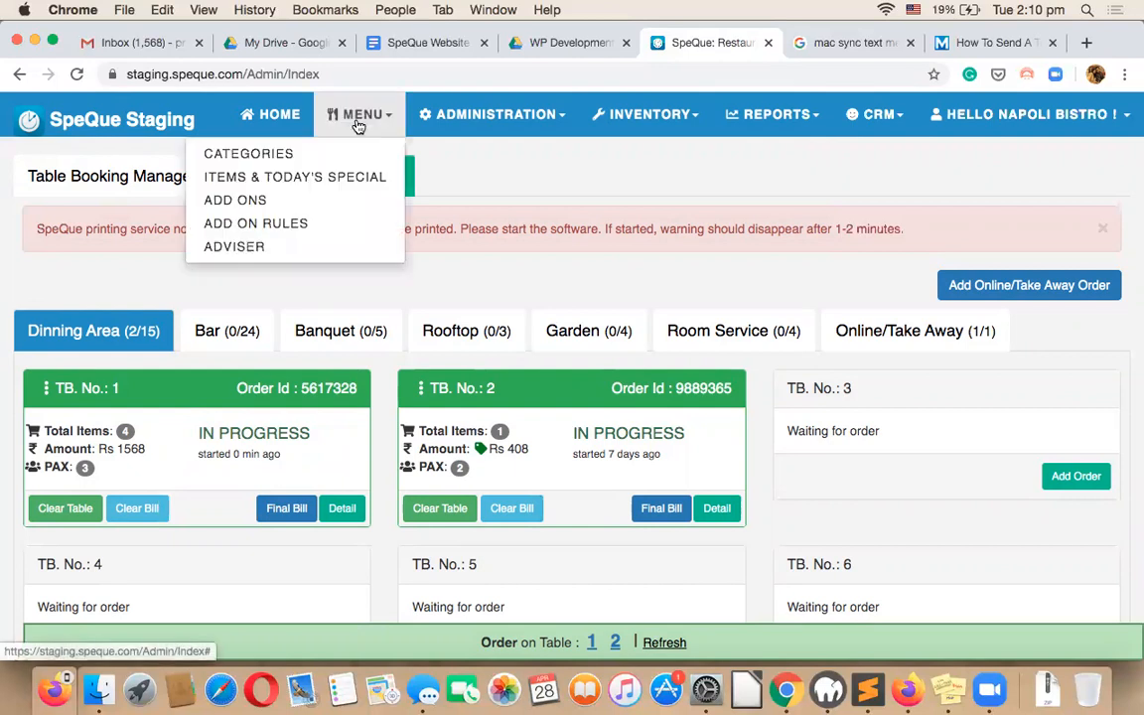
pyautogui.click(327, 155)
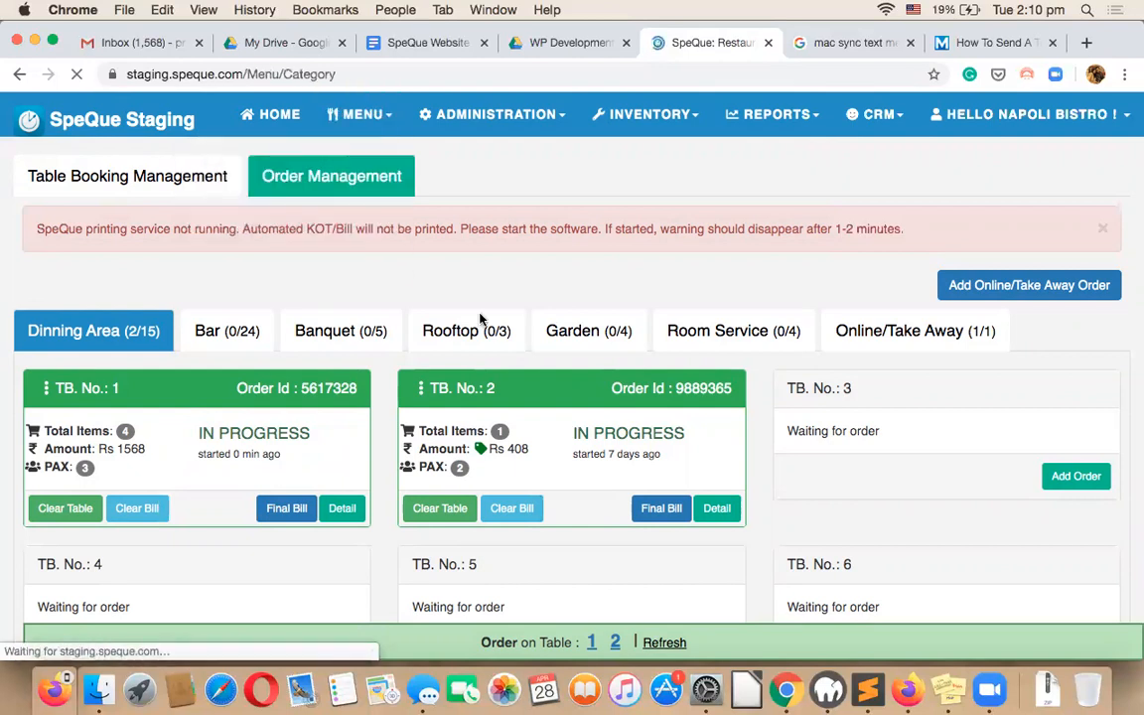
pyautogui.scroll(-1, 671, 327)
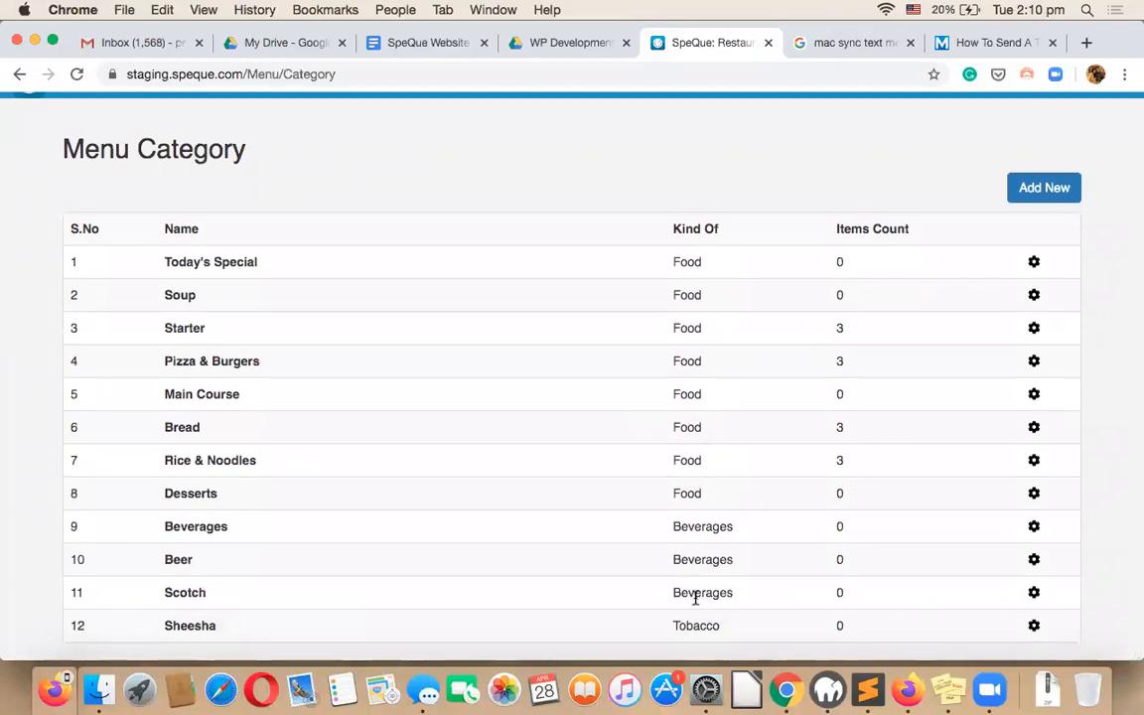
pyautogui.scroll(1, 695, 598)
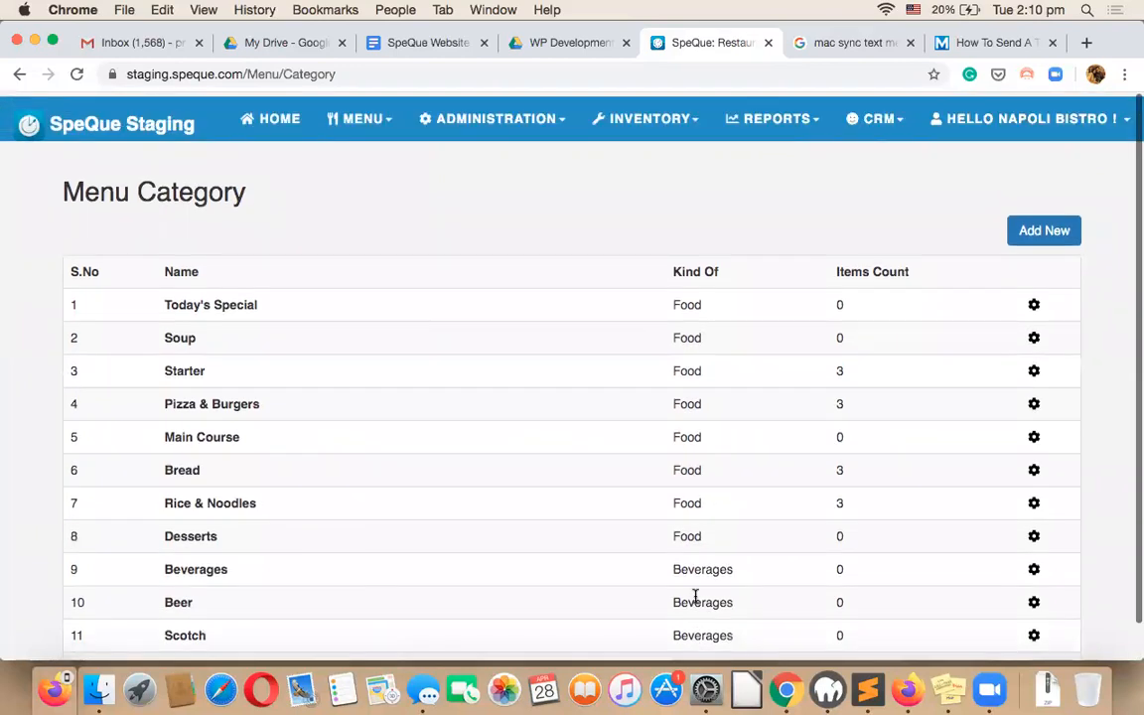
pyautogui.scroll(-1, 460, 519)
pyautogui.scroll(1, 454, 486)
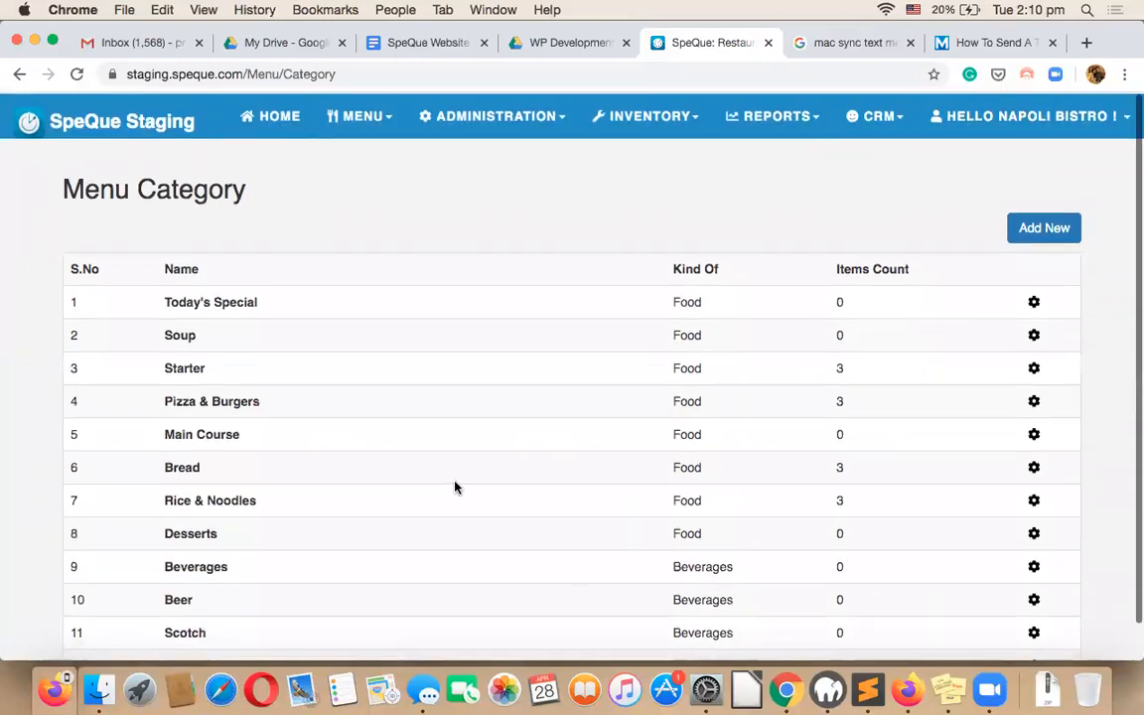
pyautogui.click(270, 120)
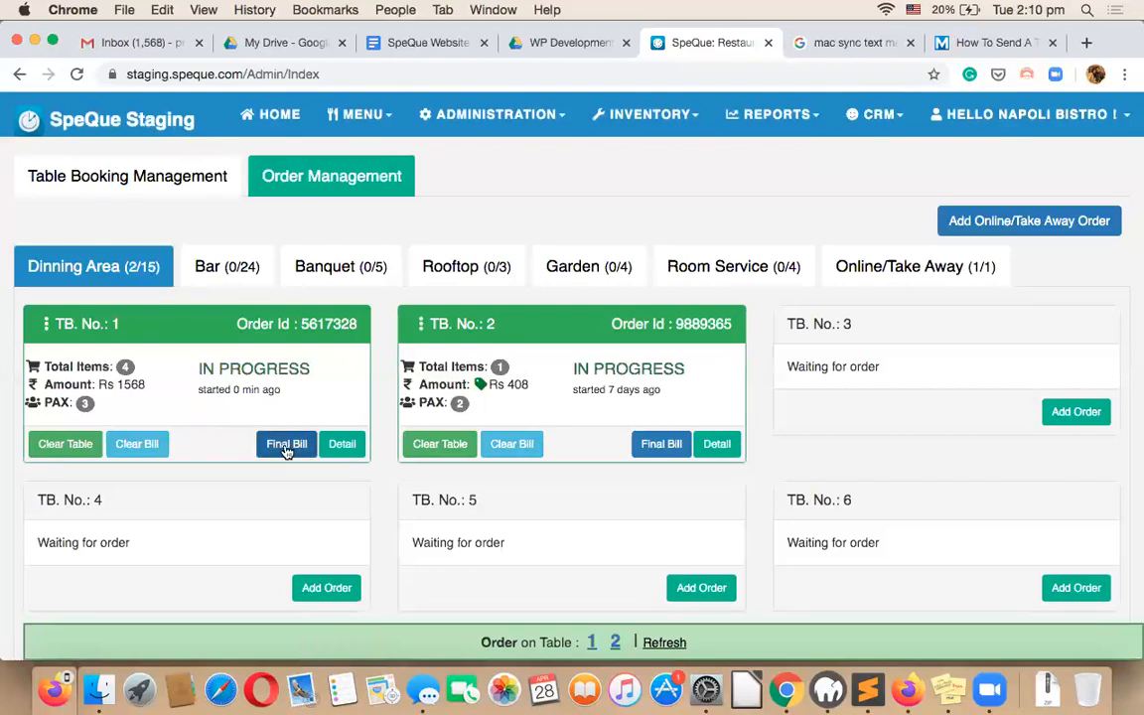
# Add Steamed Rice ×2 and one Tandoori Murgh to Table 1's order and save it at Rs 2123.
pyautogui.click(343, 444)
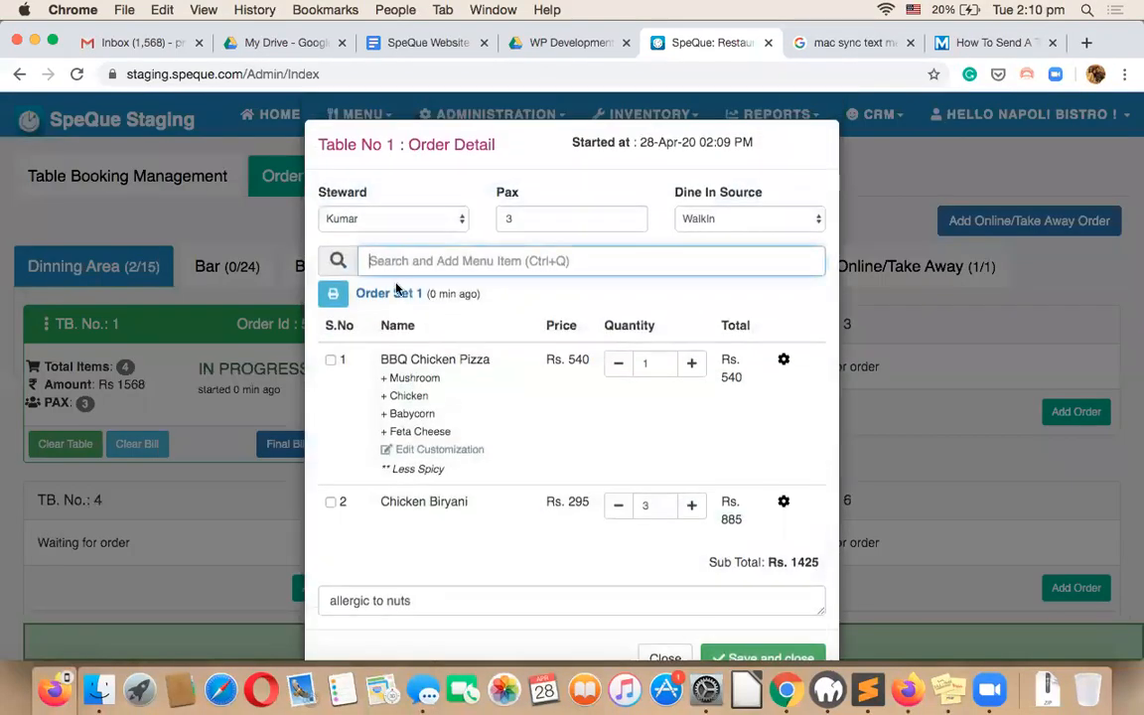
pyautogui.write('s')
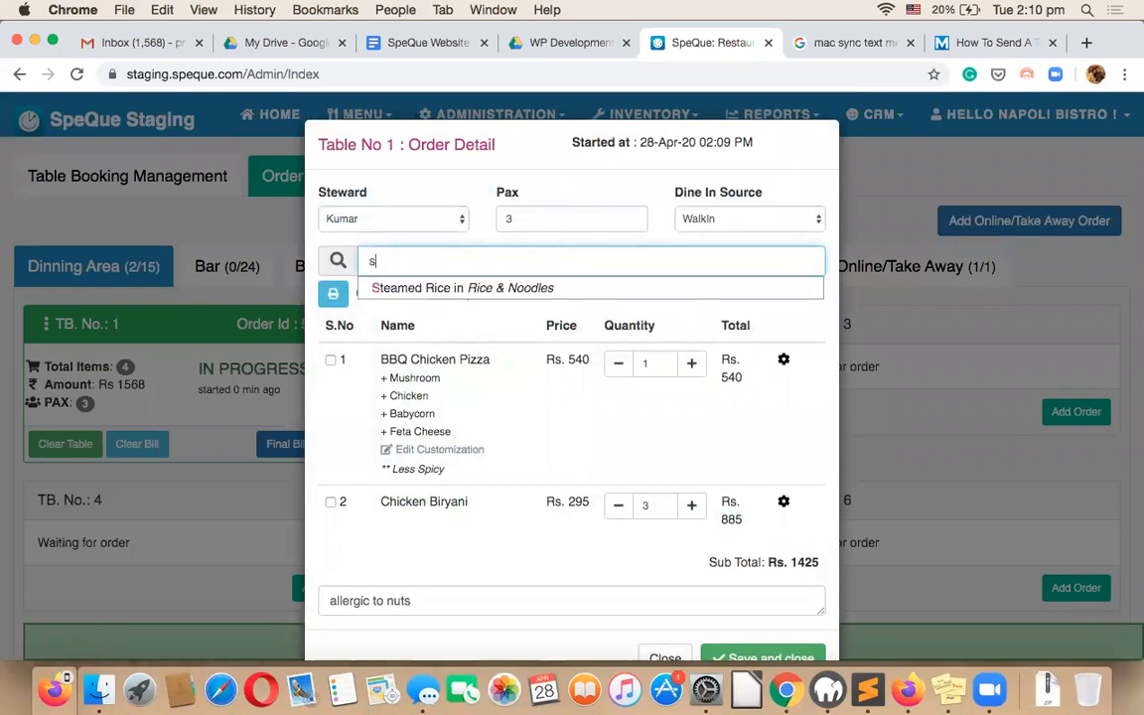
pyautogui.click(367, 288)
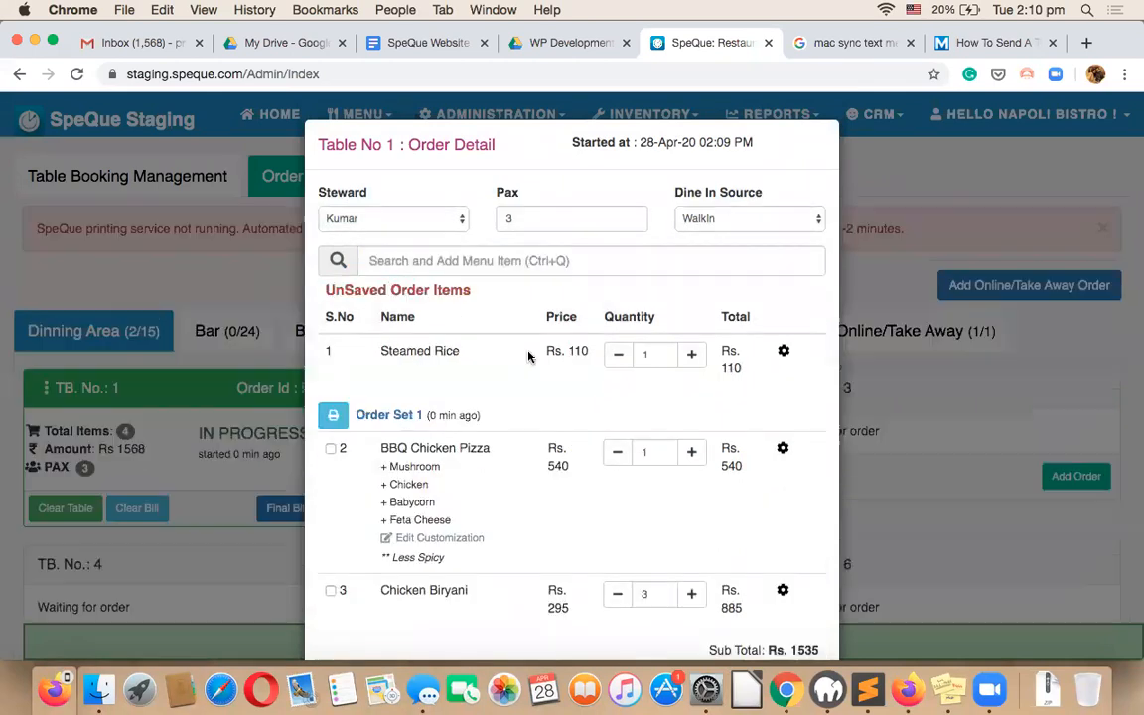
pyautogui.click(692, 354)
pyautogui.scroll(-3, 765, 531)
pyautogui.scroll(2, 479, 201)
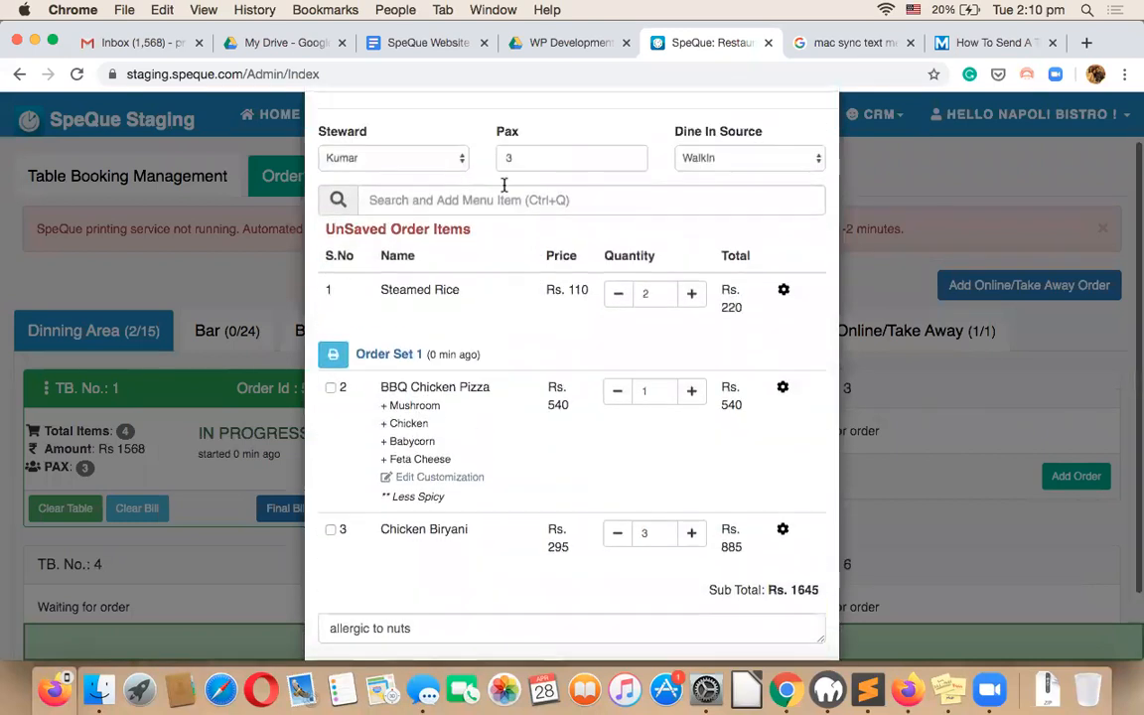
pyautogui.write('dd')
pyautogui.press('BackSpace')
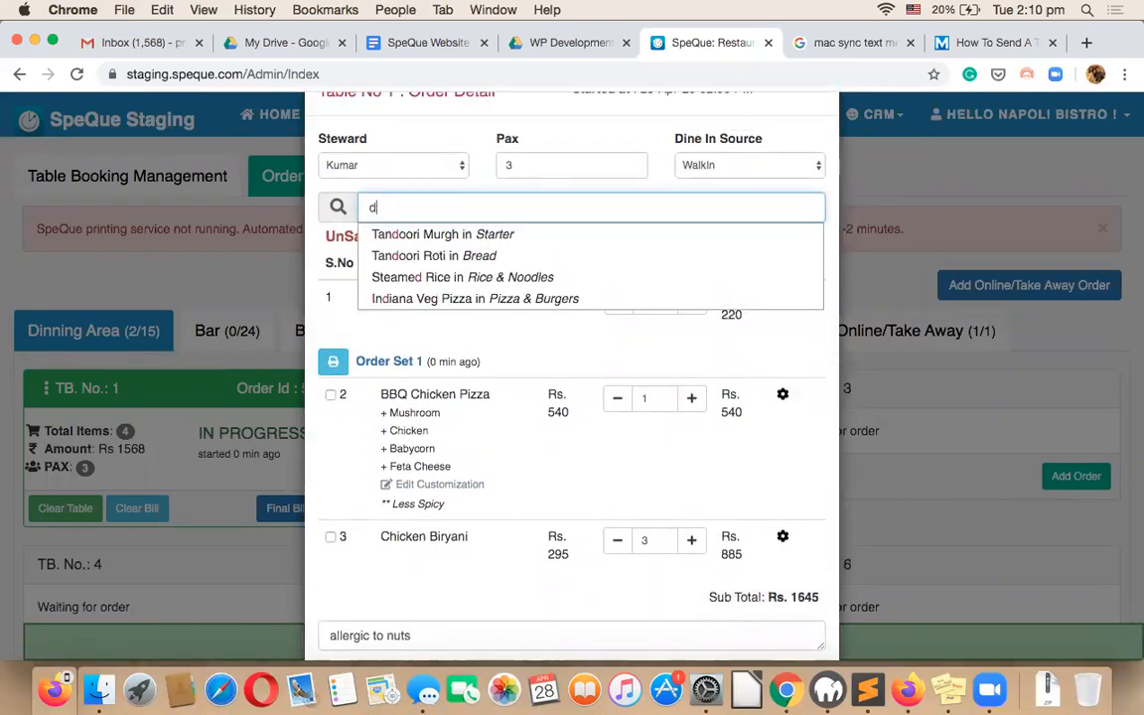
pyautogui.click(487, 234)
pyautogui.scroll(-2, 758, 551)
pyautogui.click(752, 605)
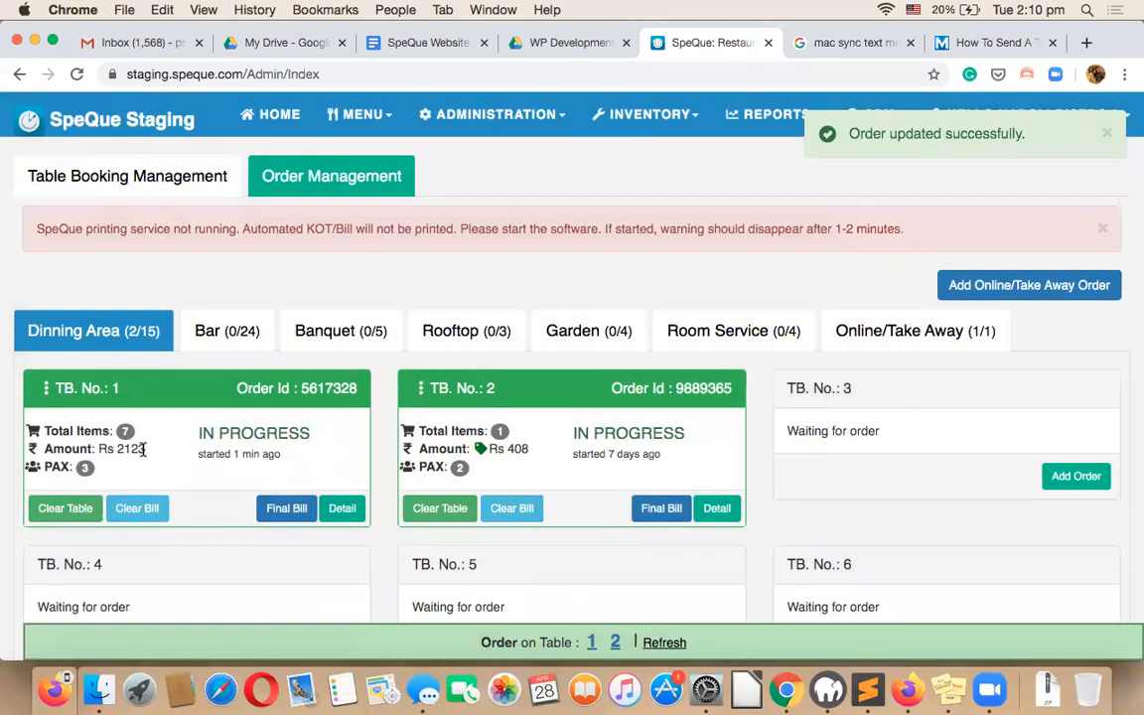
# Cancel Table 1's Chicken Biryani as Cancelled By Guest and save the order at Rs 1150.
pyautogui.doubleClick(132, 449)
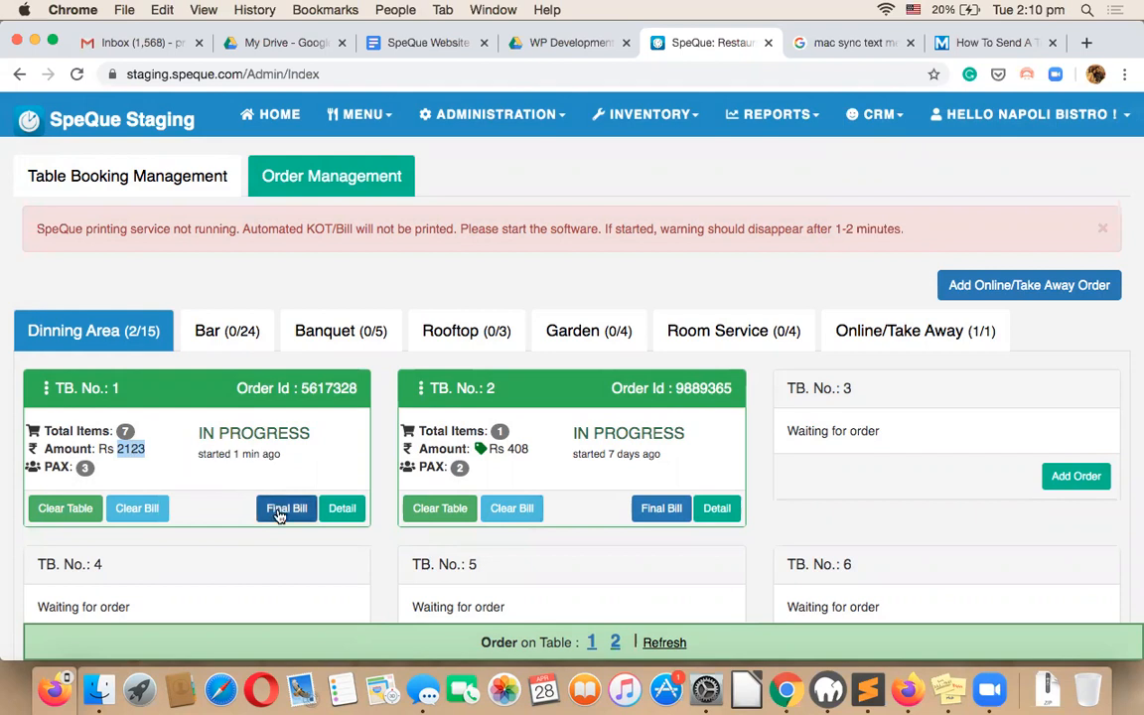
pyautogui.click(340, 512)
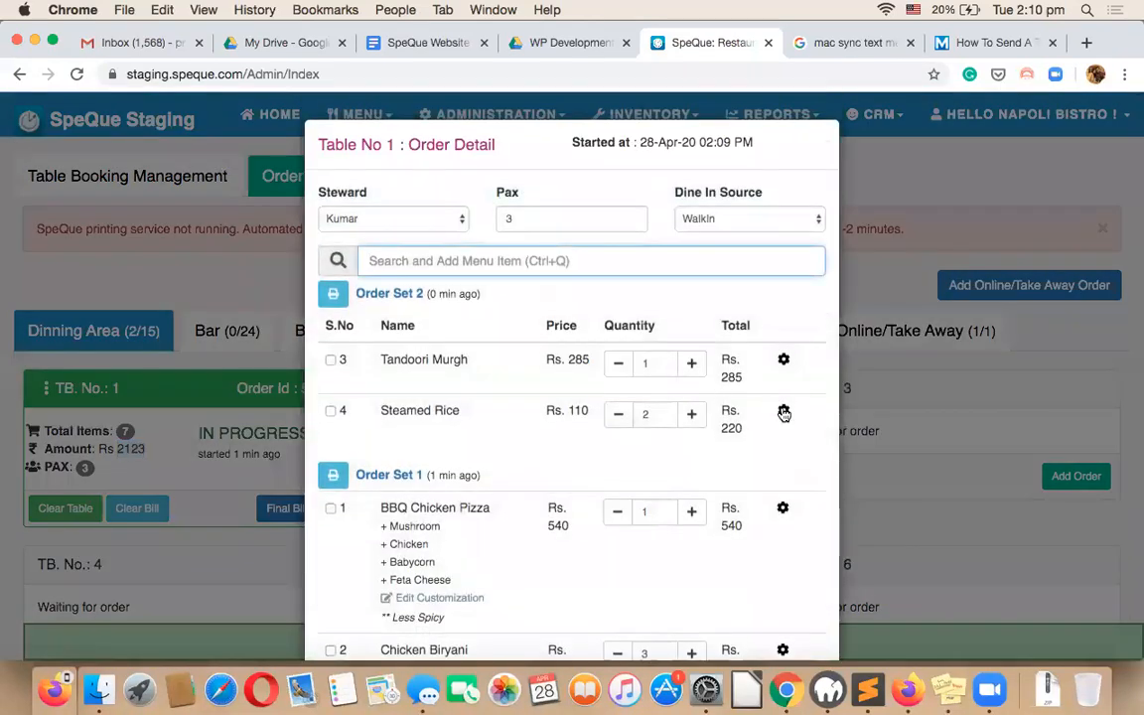
pyautogui.scroll(-3, 783, 473)
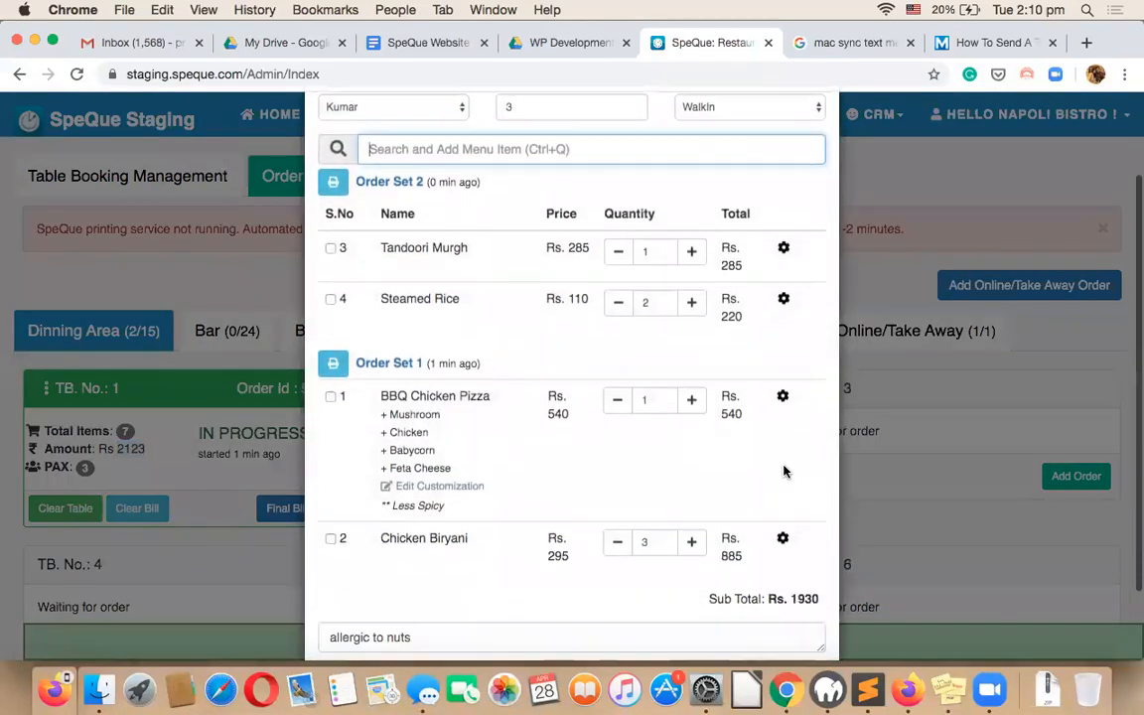
pyautogui.click(783, 539)
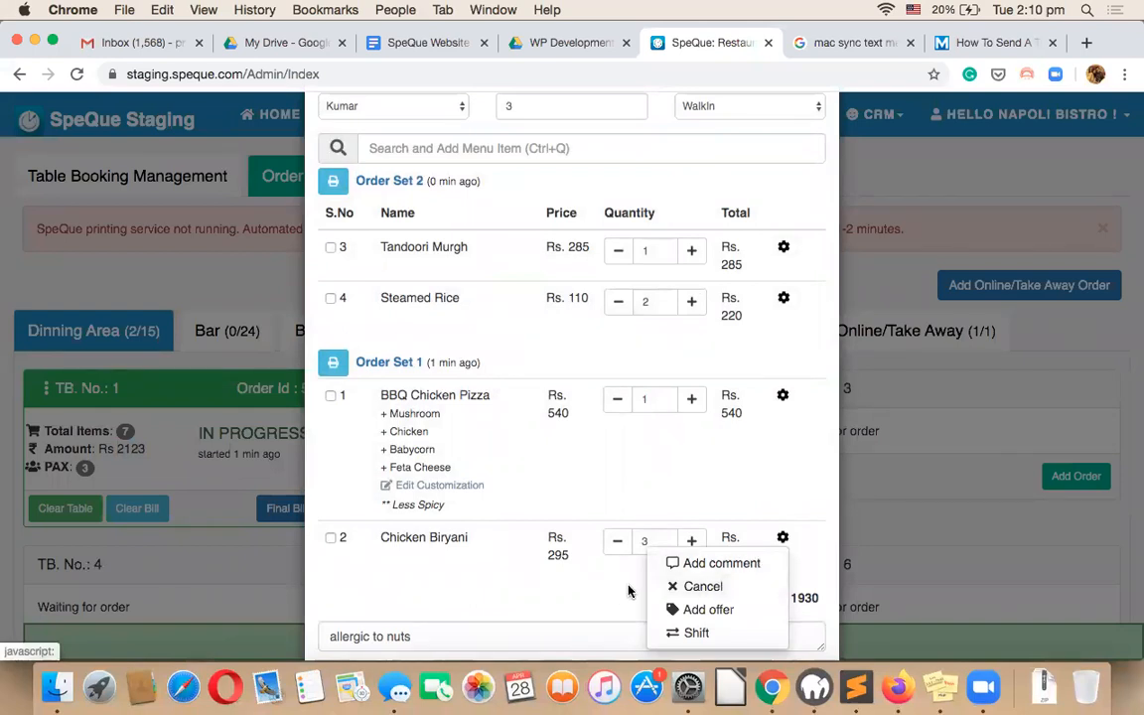
pyautogui.click(707, 587)
pyautogui.click(671, 224)
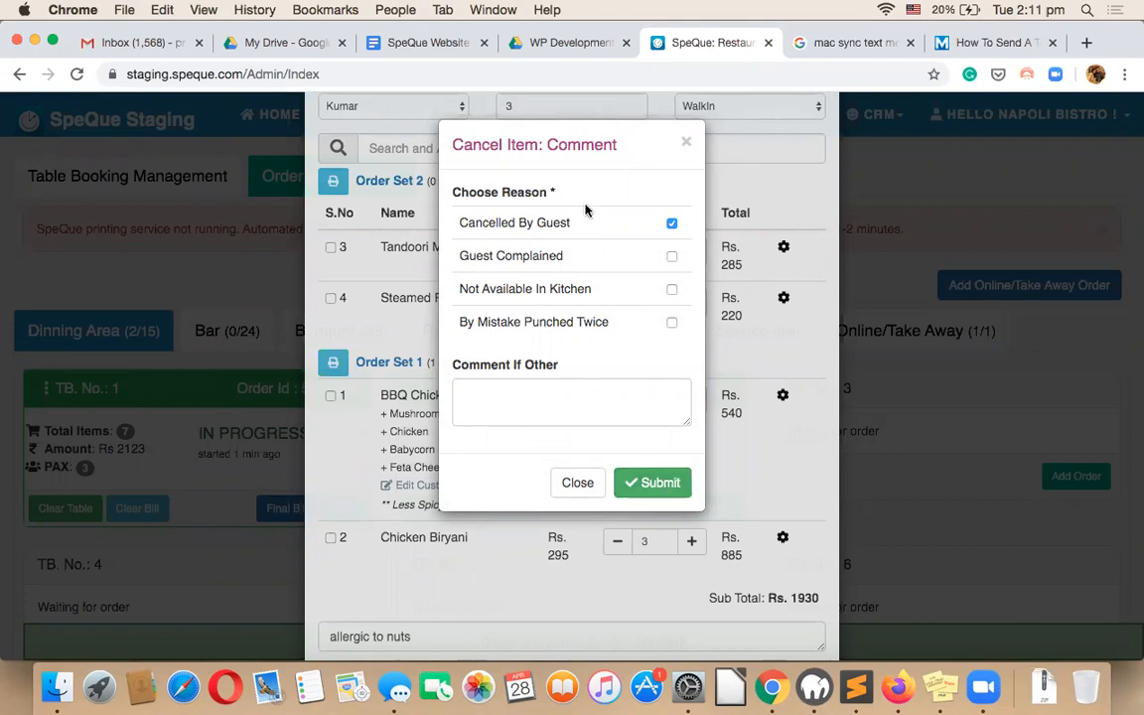
pyautogui.click(651, 483)
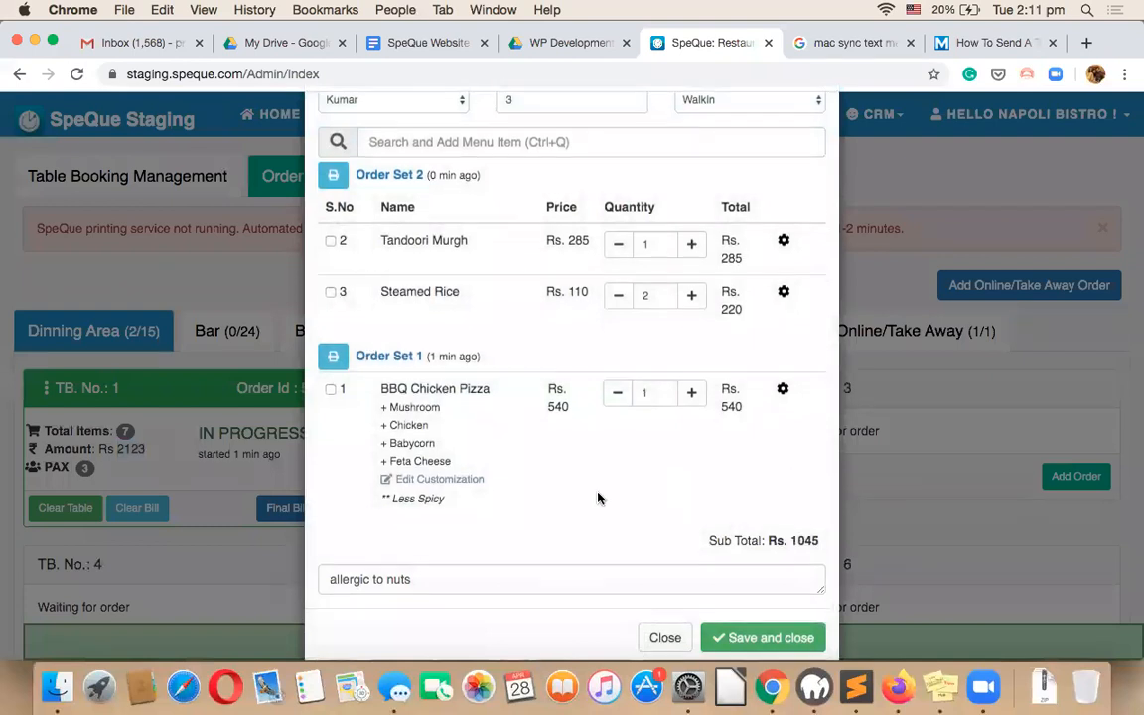
pyautogui.scroll(-2, 597, 497)
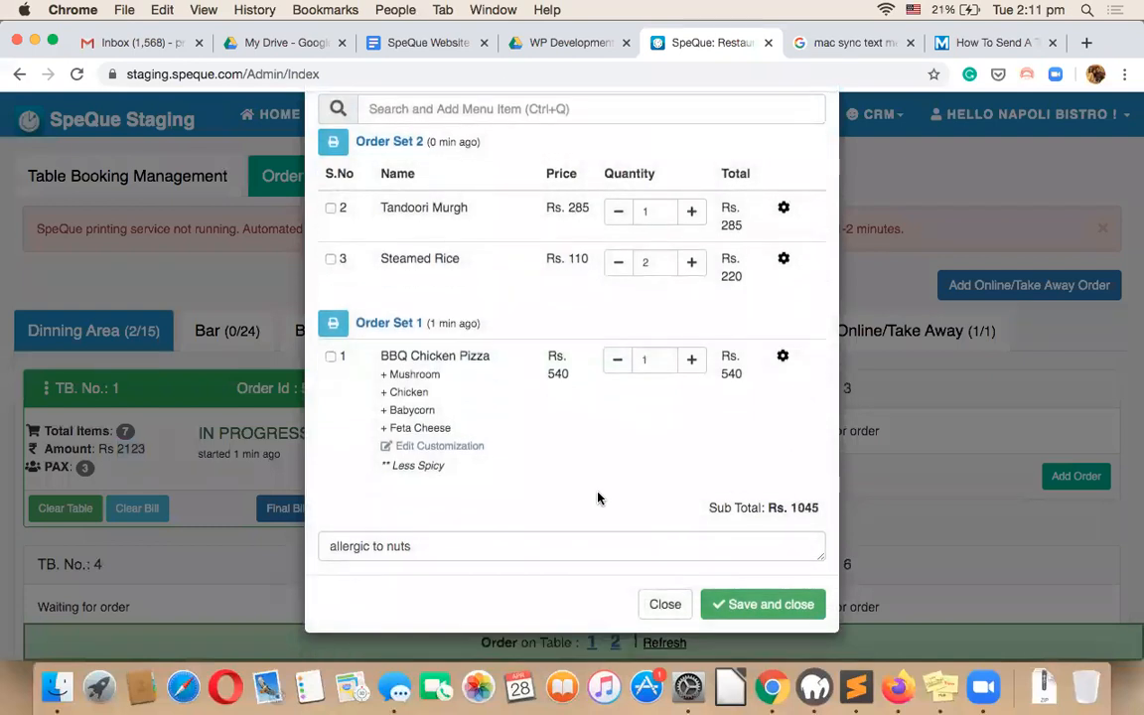
pyautogui.scroll(2, 598, 498)
pyautogui.scroll(-2, 597, 497)
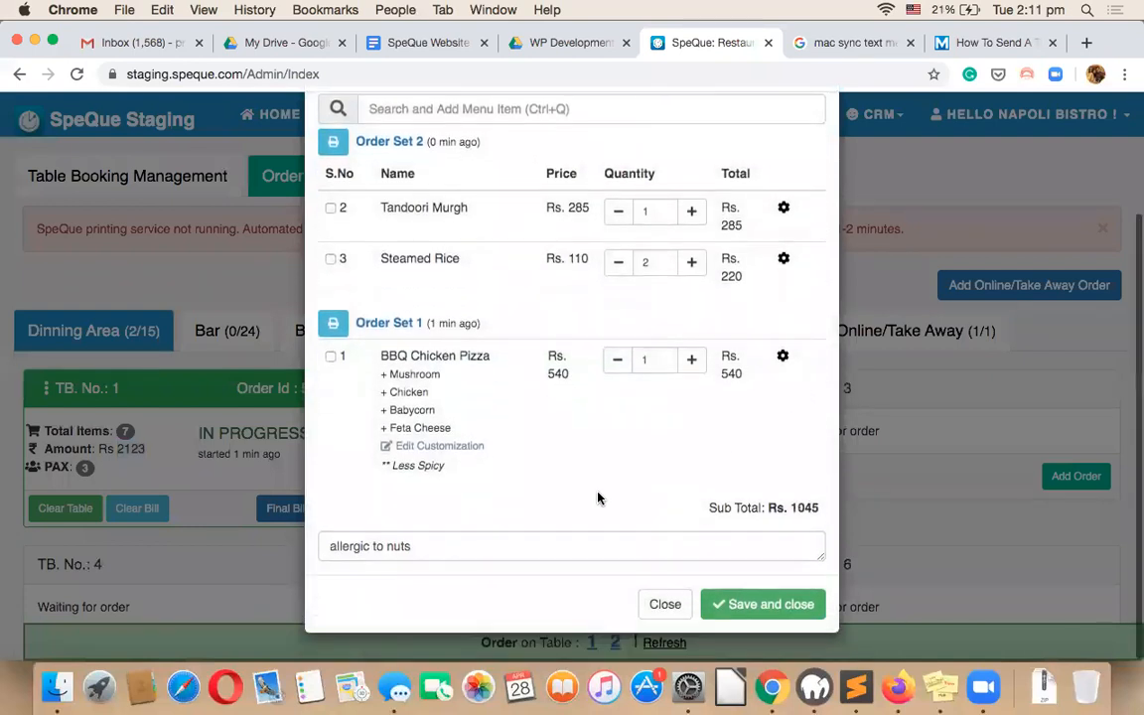
pyautogui.click(749, 602)
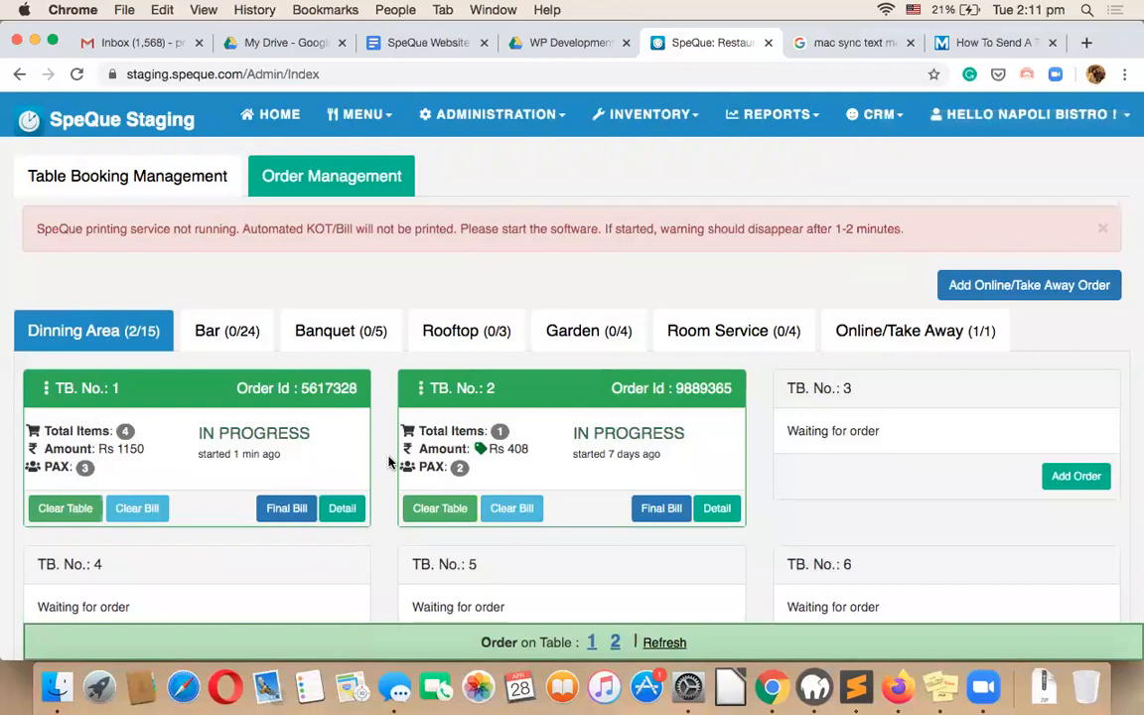
pyautogui.click(392, 685)
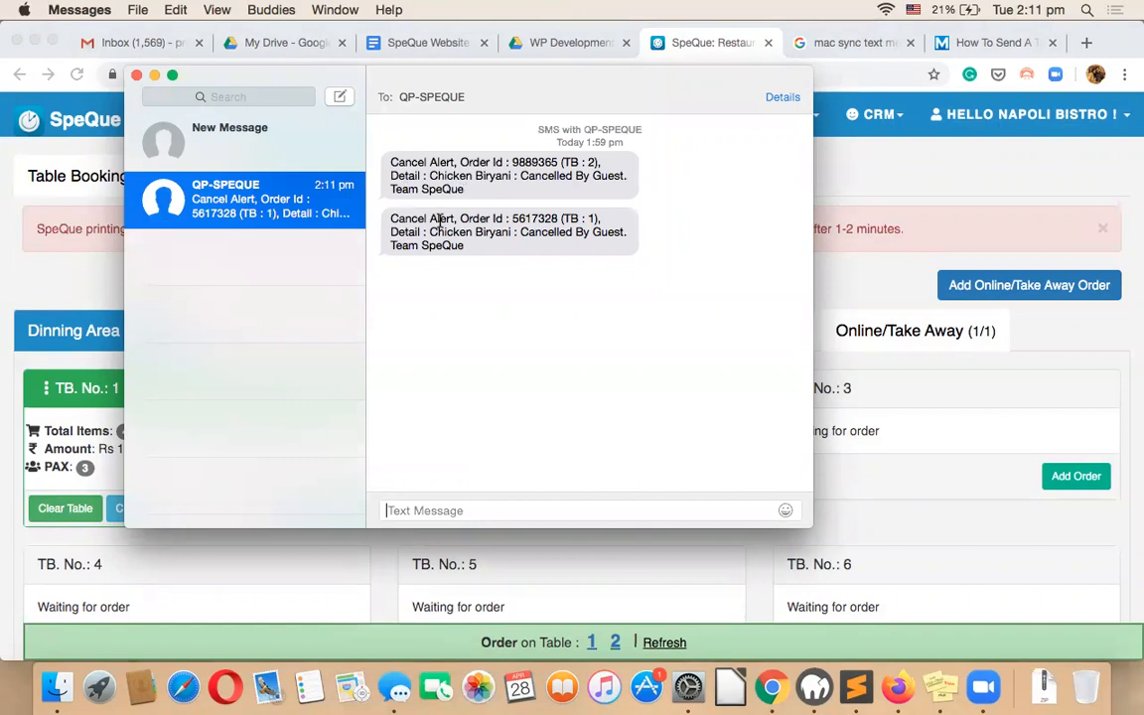
pyautogui.moveTo(391, 219); pyautogui.dragTo(469, 247)
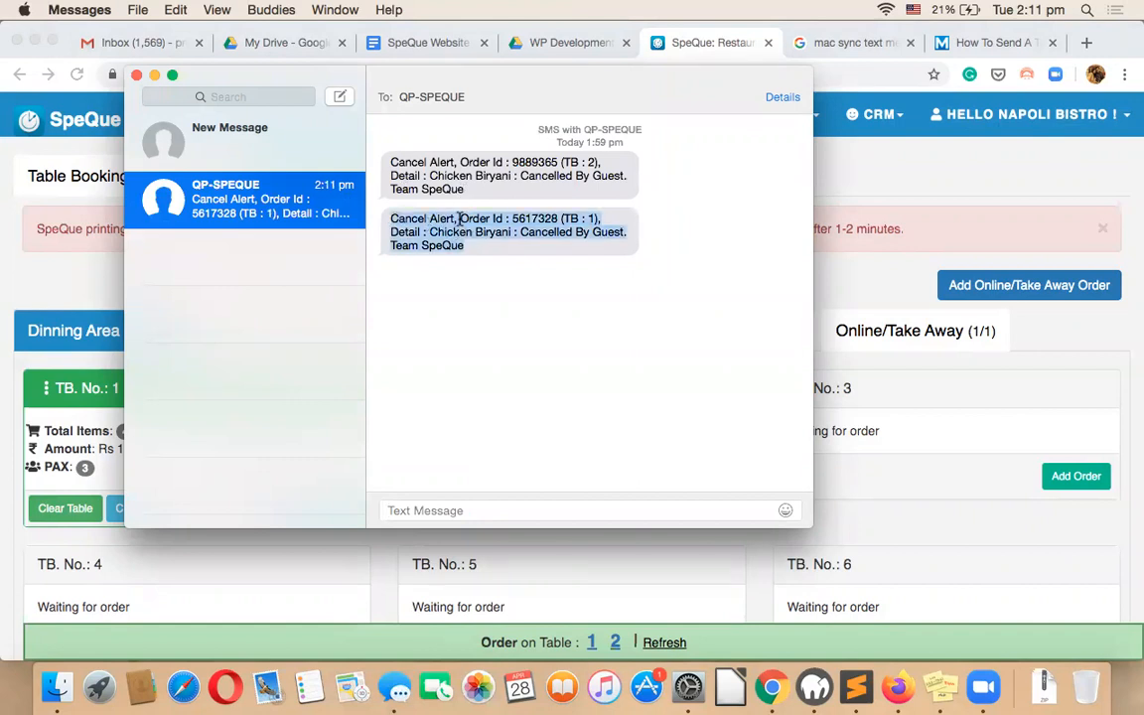
pyautogui.moveTo(469, 191); pyautogui.dragTo(386, 166)
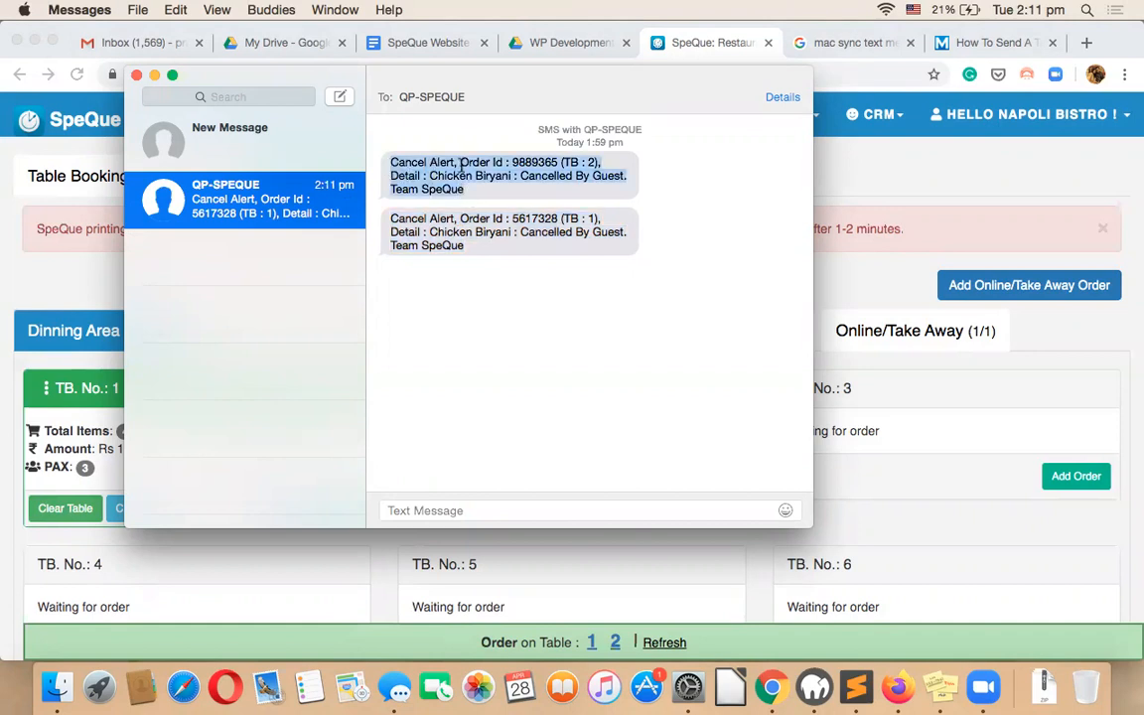
# Bring SpeQue forward and open Table 1's final bill preview.
pyautogui.click(860, 279)
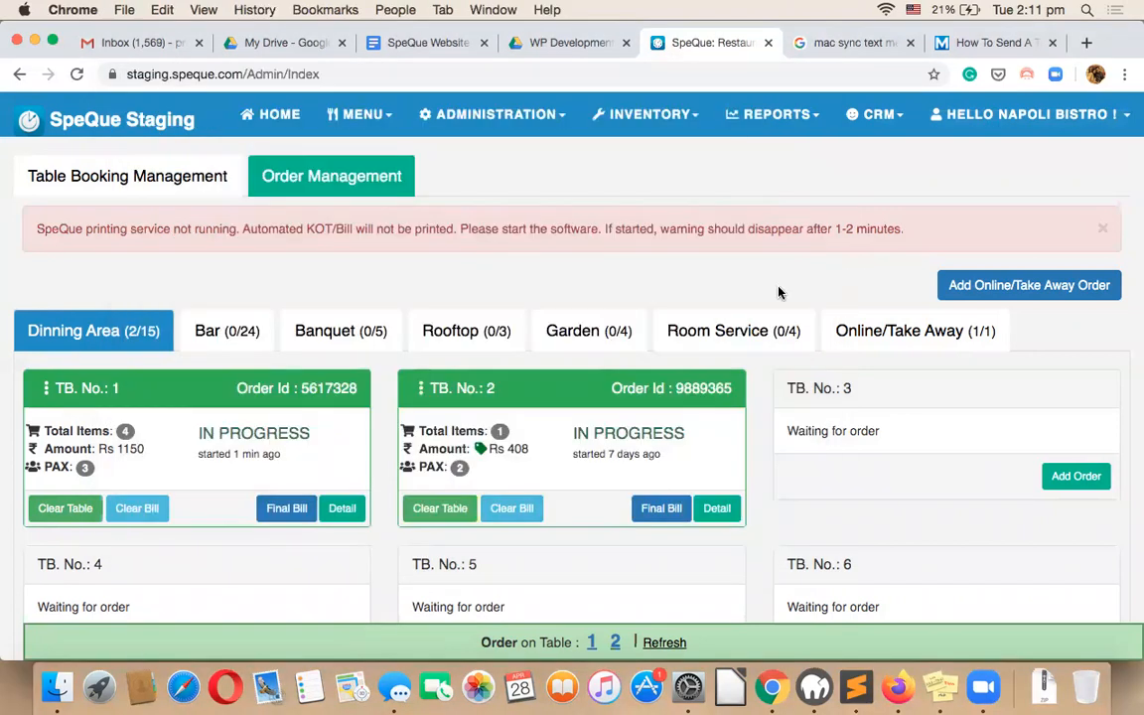
pyautogui.click(288, 508)
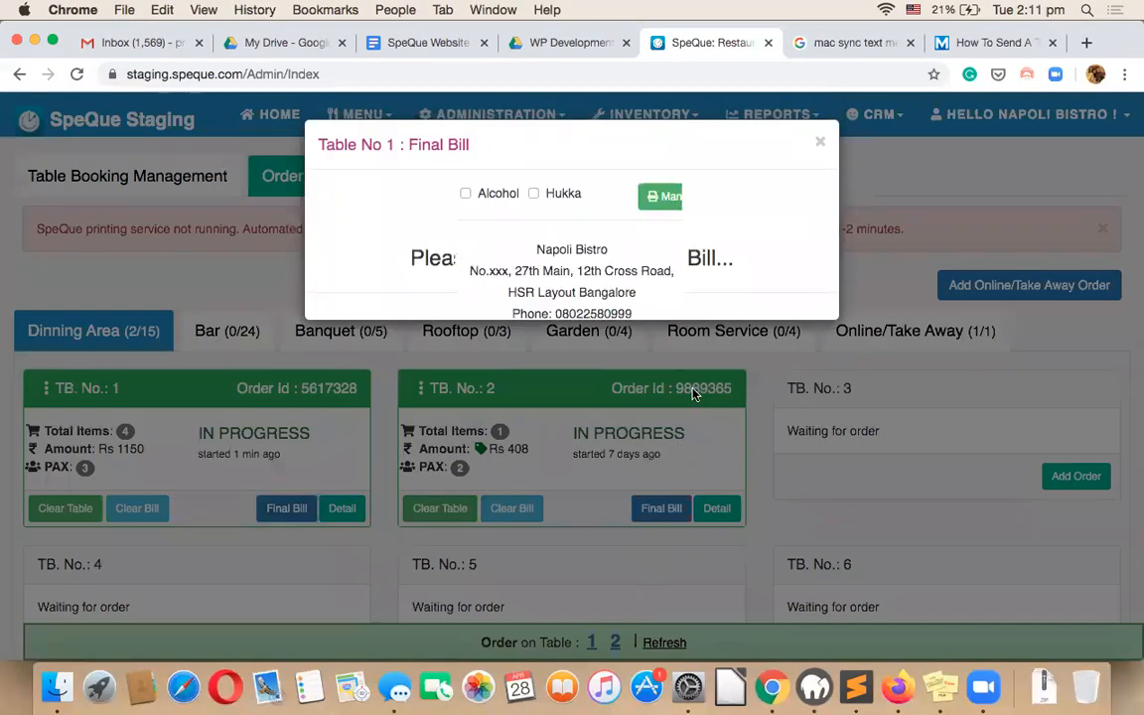
pyautogui.click(820, 144)
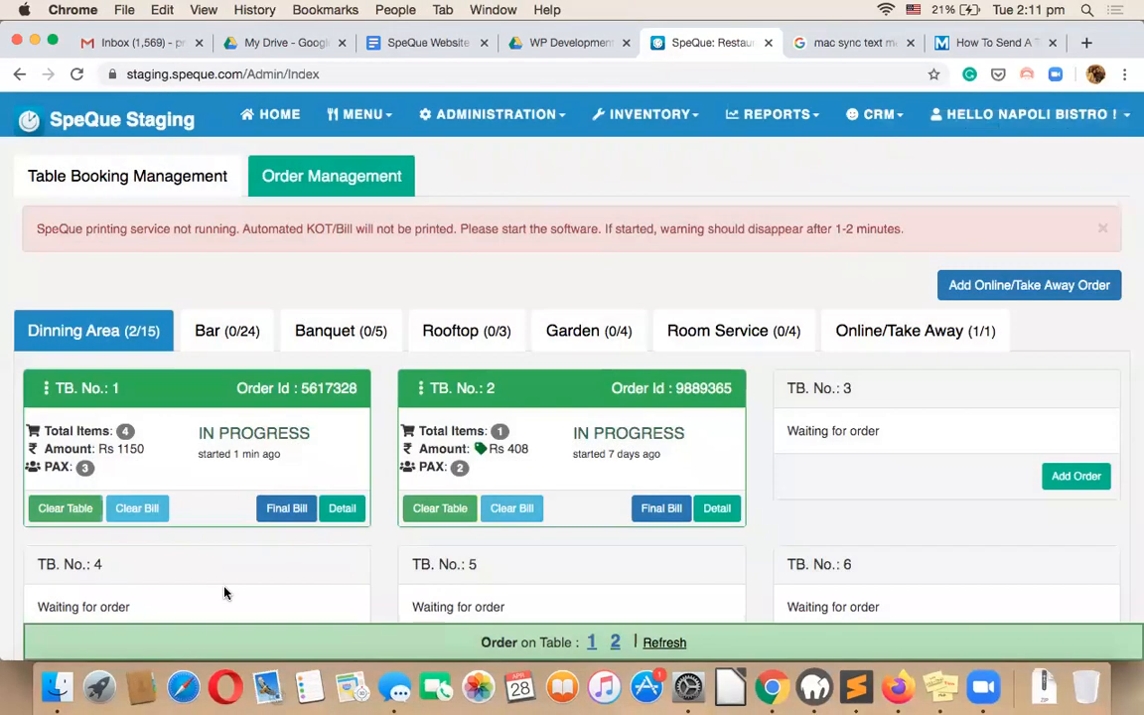
pyautogui.click(283, 509)
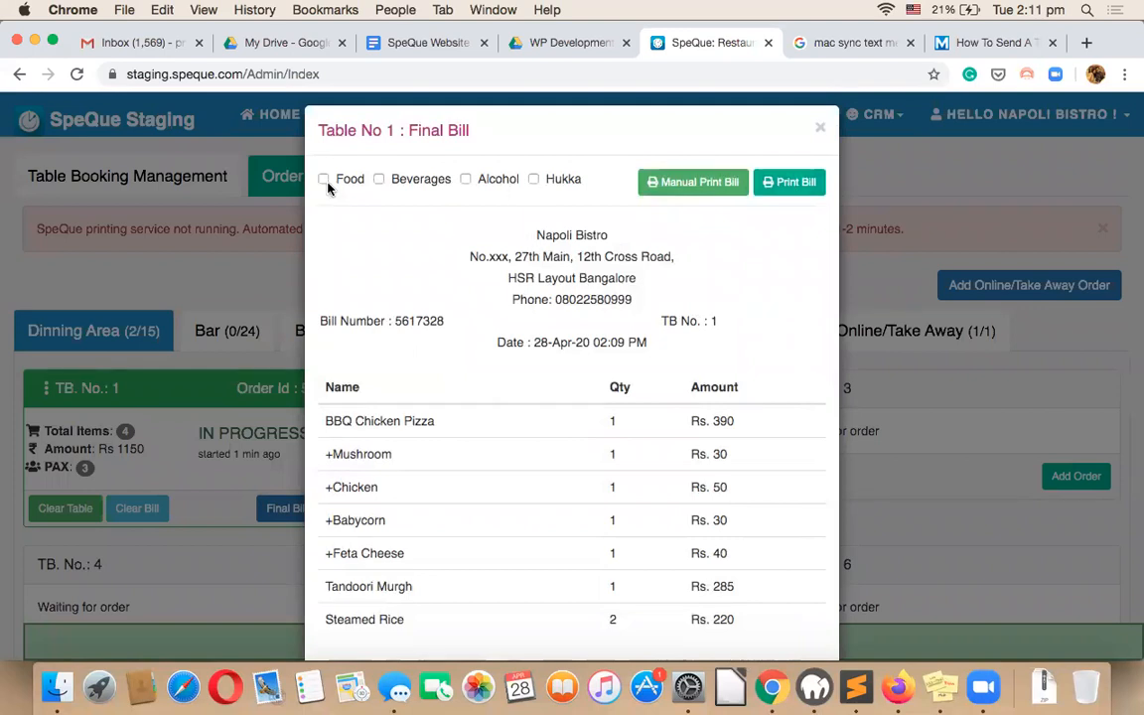
pyautogui.scroll(-2, 419, 246)
pyautogui.scroll(2, 419, 247)
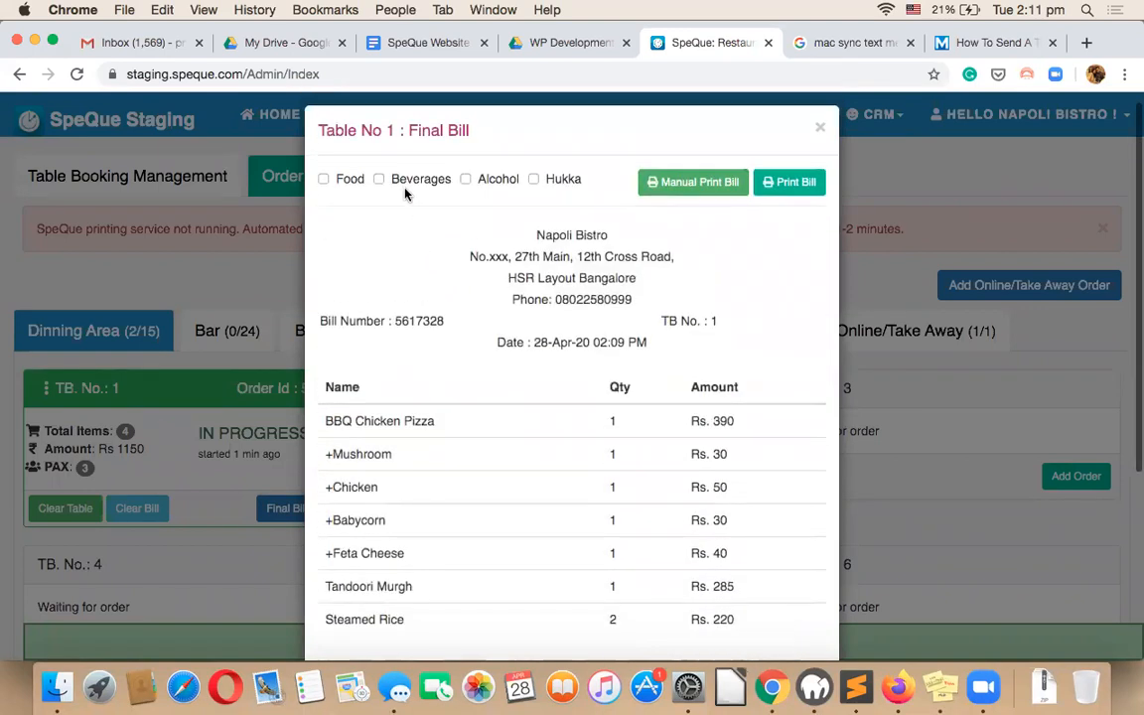
# Toggle the bill's Food and Beverages categories, review the Rs. 1150 Grand Total, and open Add Discount.
pyautogui.click(323, 178)
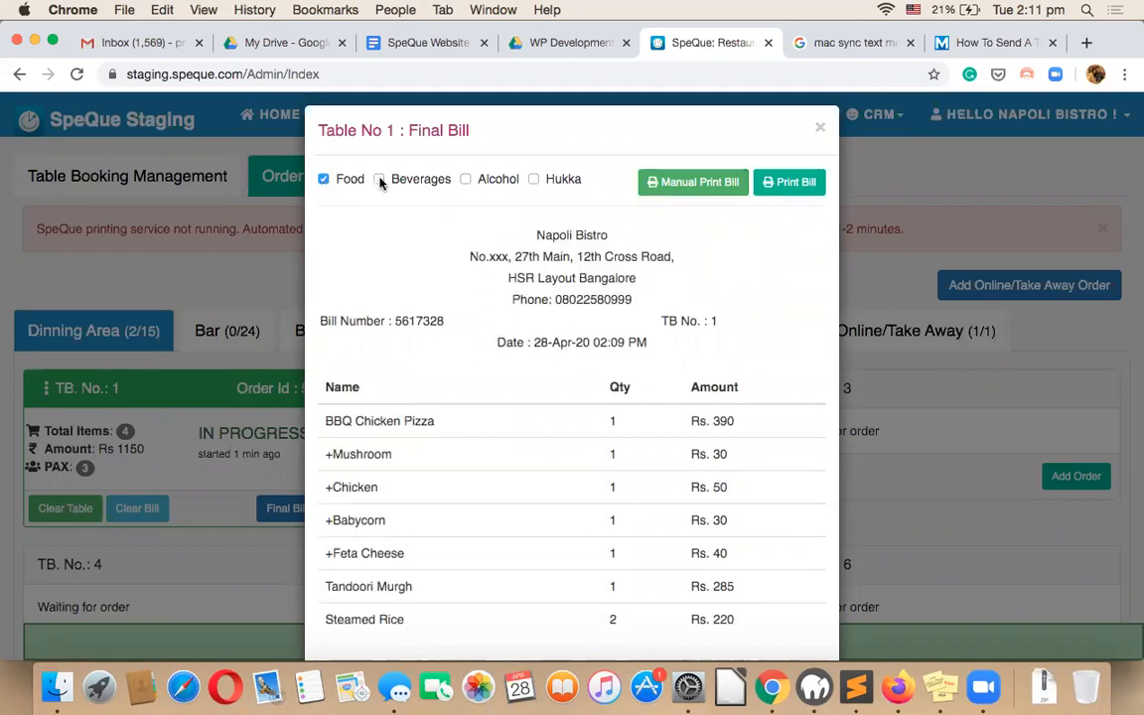
pyautogui.click(324, 179)
pyautogui.click(379, 179)
pyautogui.scroll(-2, 531, 440)
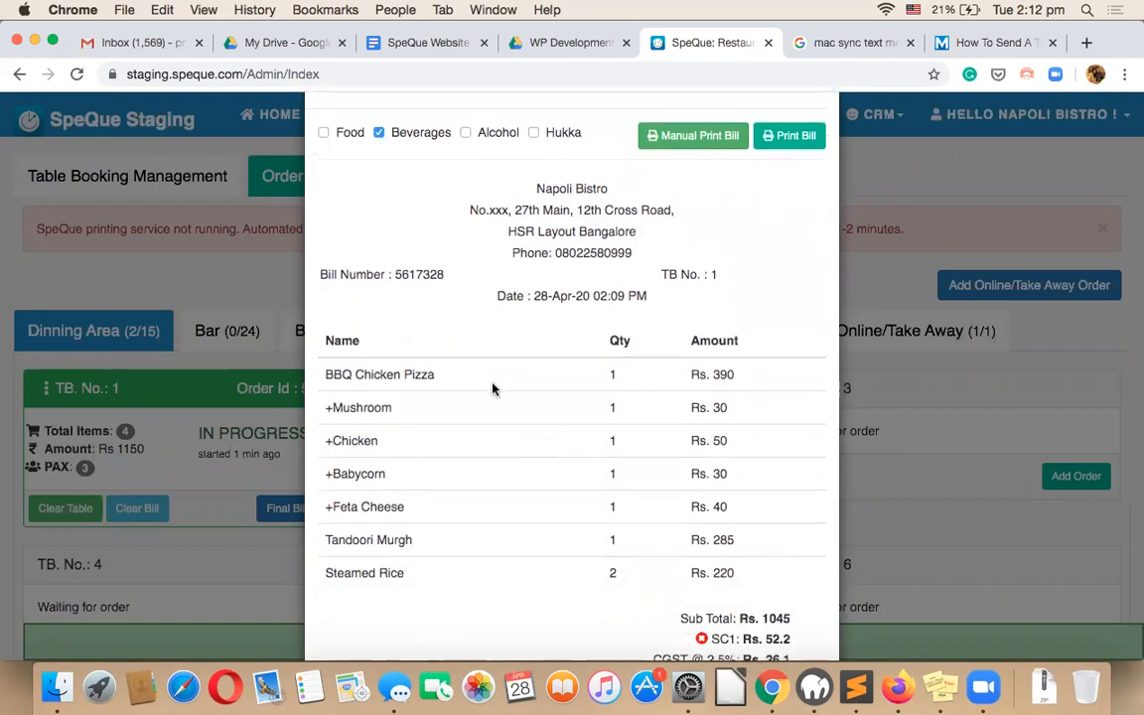
pyautogui.scroll(-5, 492, 389)
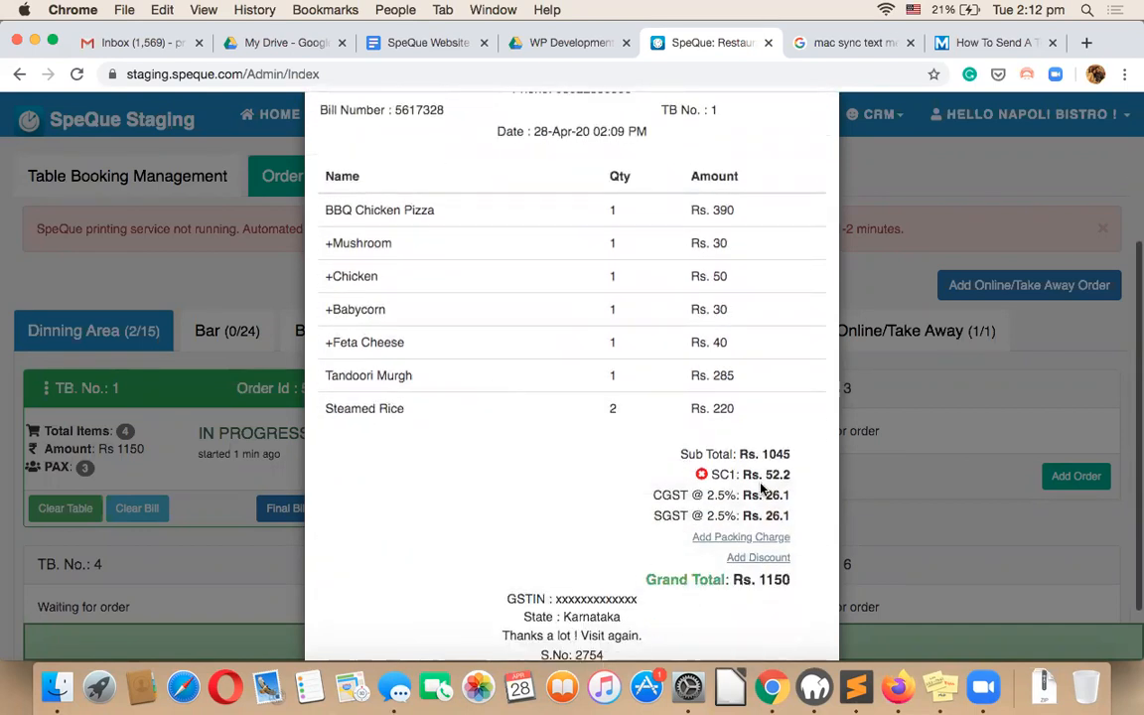
pyautogui.click(745, 557)
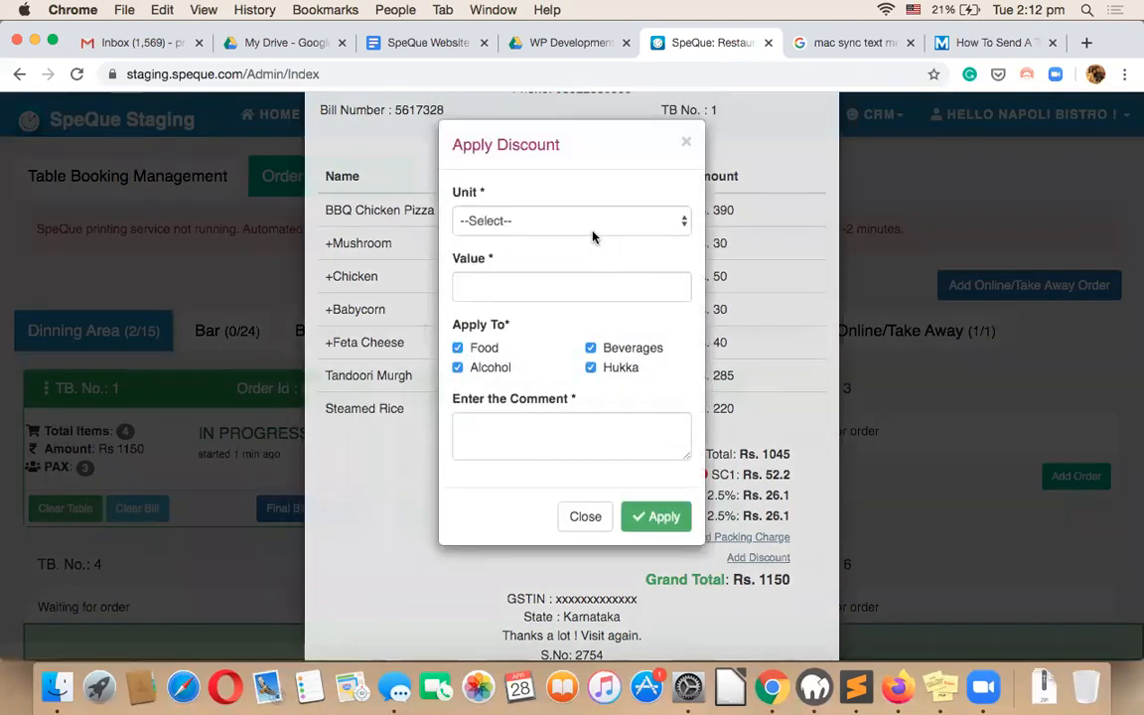
# Set the discount unit to % and enter a value of 10.
pyautogui.click(568, 222)
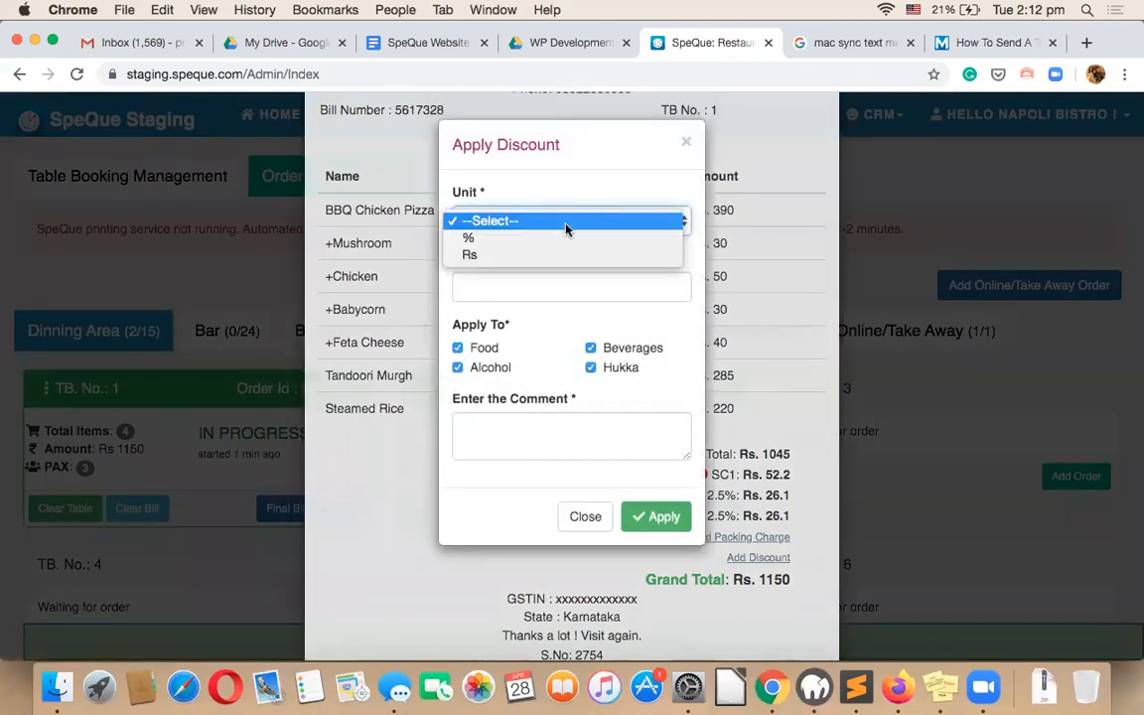
pyautogui.click(500, 246)
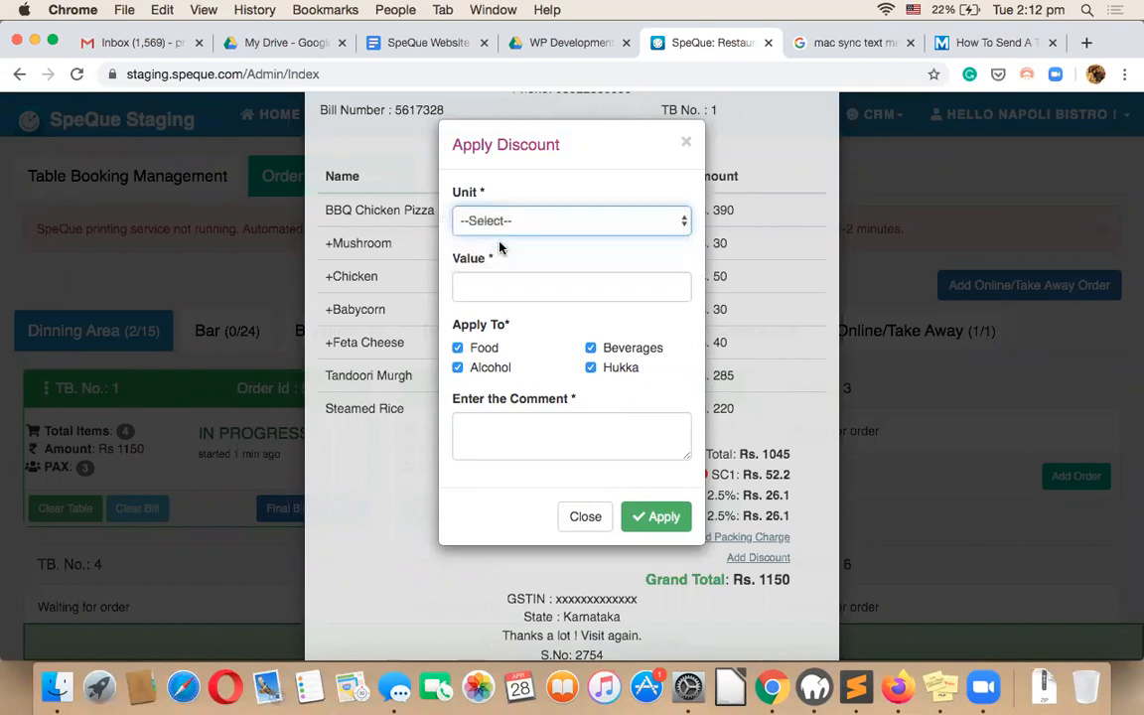
pyautogui.click(502, 220)
pyautogui.click(503, 223)
pyautogui.click(501, 284)
pyautogui.write('10')
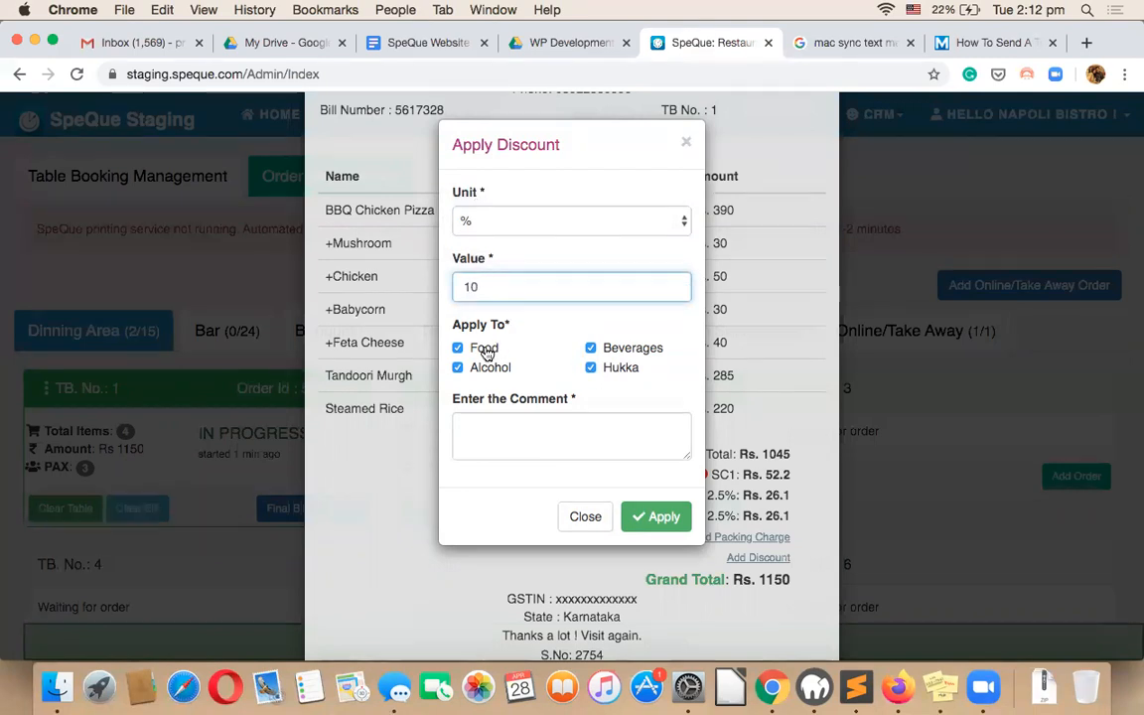
# Add the comment 'new year offer' and apply the discount, bringing the total to Rs. 1041.
pyautogui.click(493, 424)
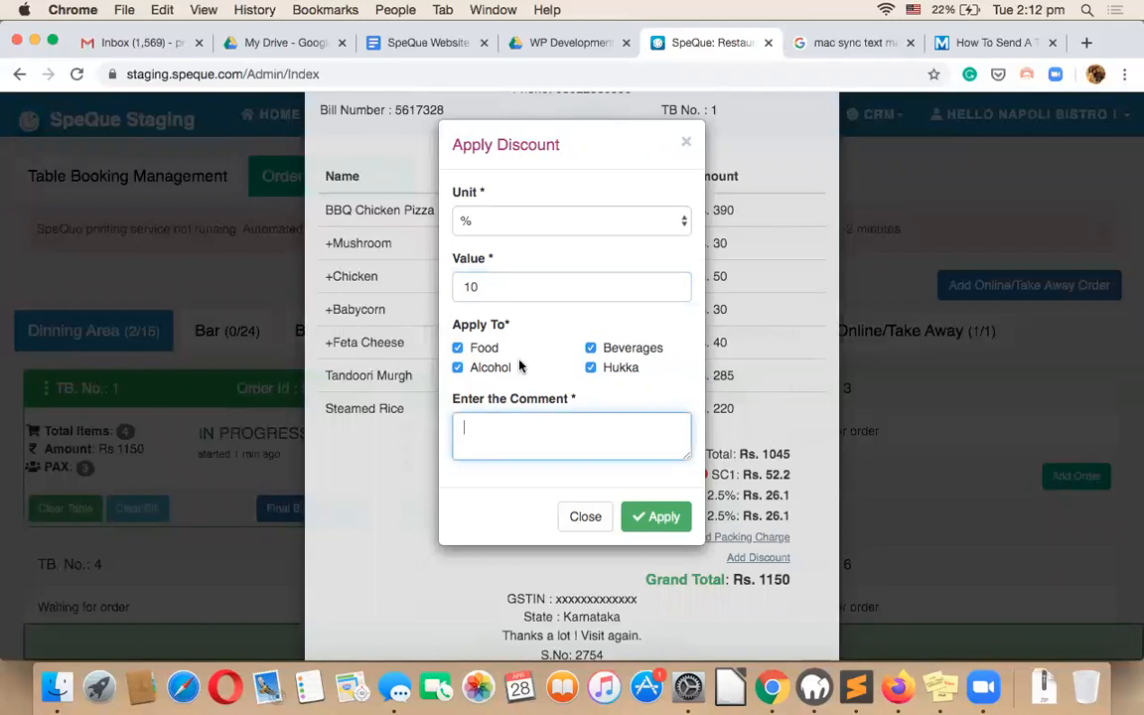
pyautogui.write('offer')
pyautogui.click(463, 428)
pyautogui.write('new year')
pyautogui.click(565, 426)
pyautogui.click(642, 520)
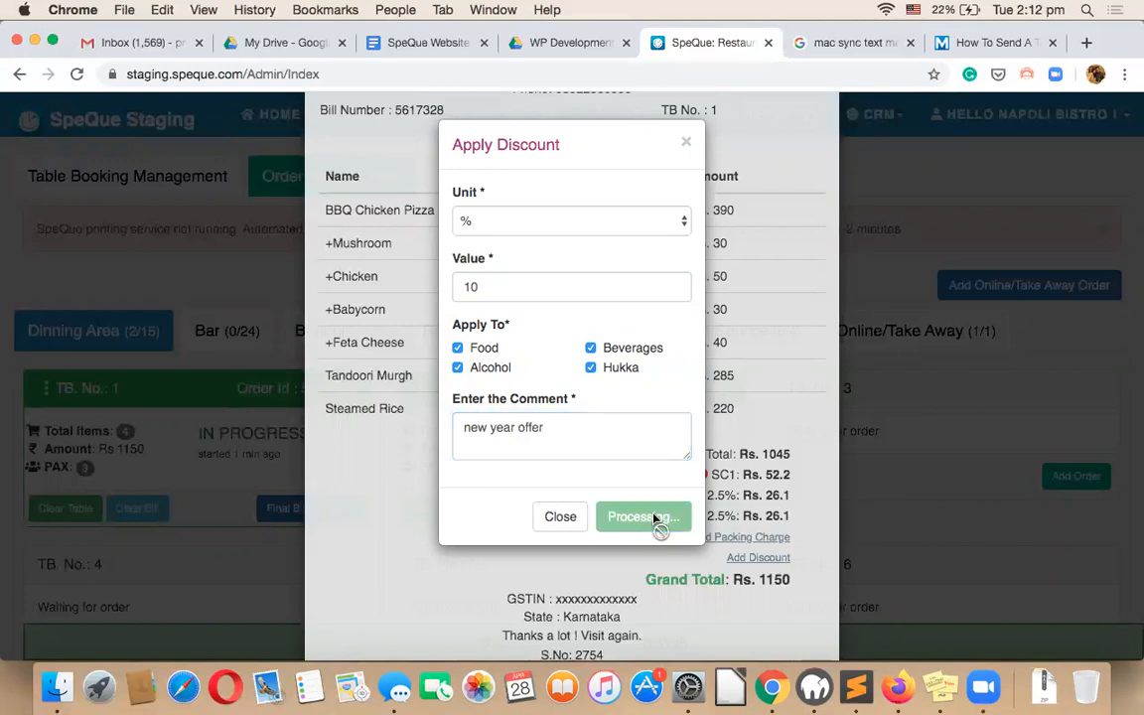
# Review the Discount line on the bill and switch to the SMS alerts.
pyautogui.doubleClick(658, 474)
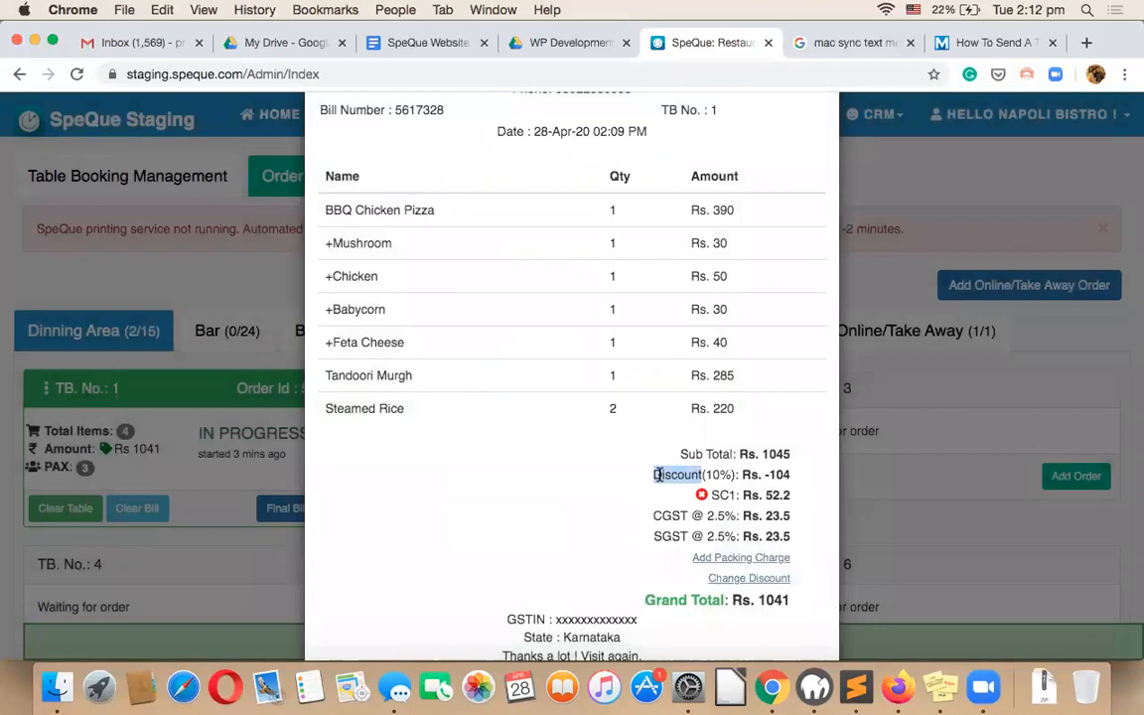
pyautogui.scroll(-1, 658, 475)
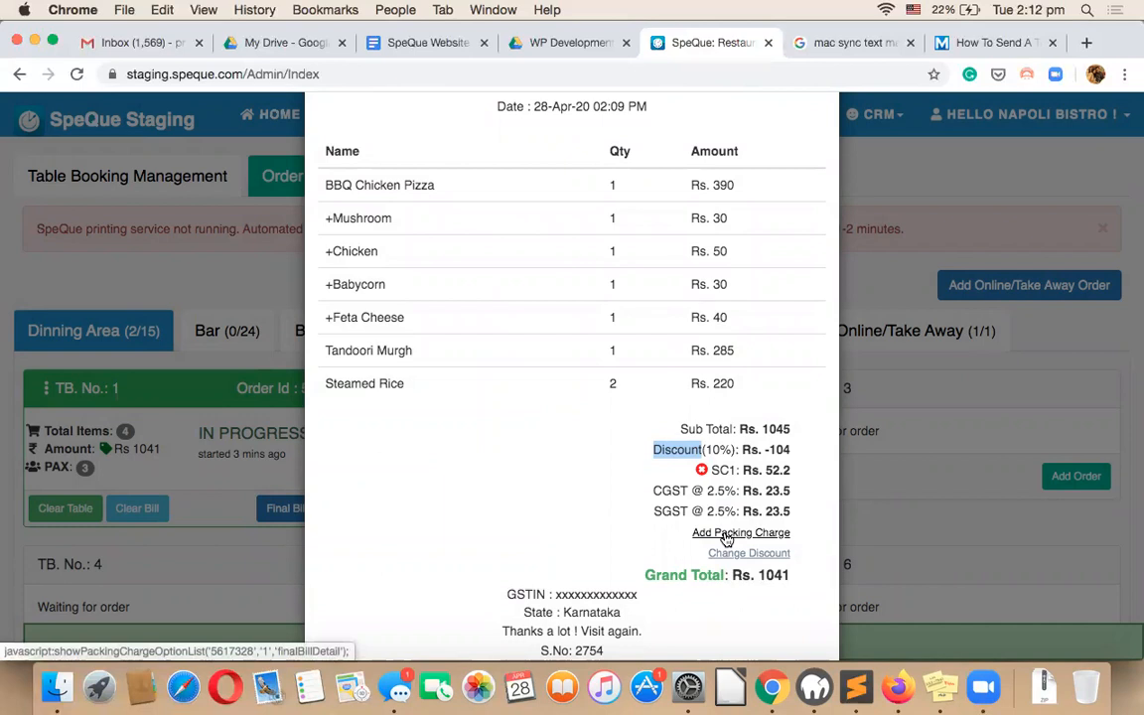
pyautogui.click(396, 687)
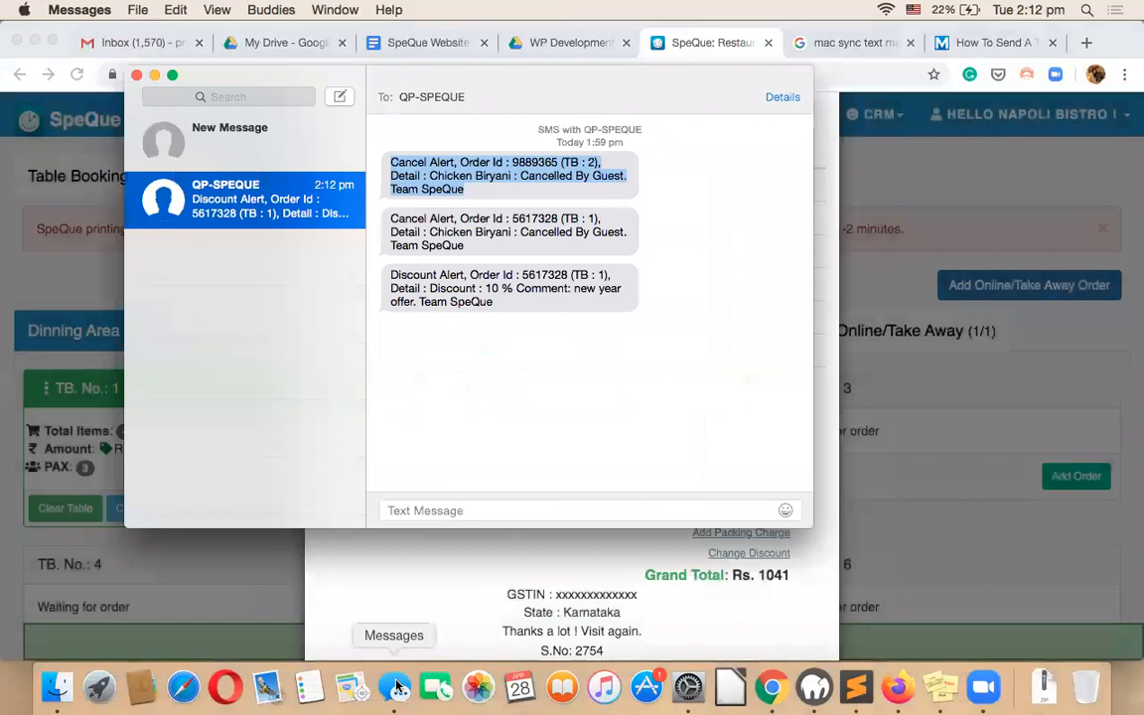
# Select the Discount Alert SMS for order 5617328 (TB 1): 10% with comment 'new year offer'.
pyautogui.tripleClick(405, 270)
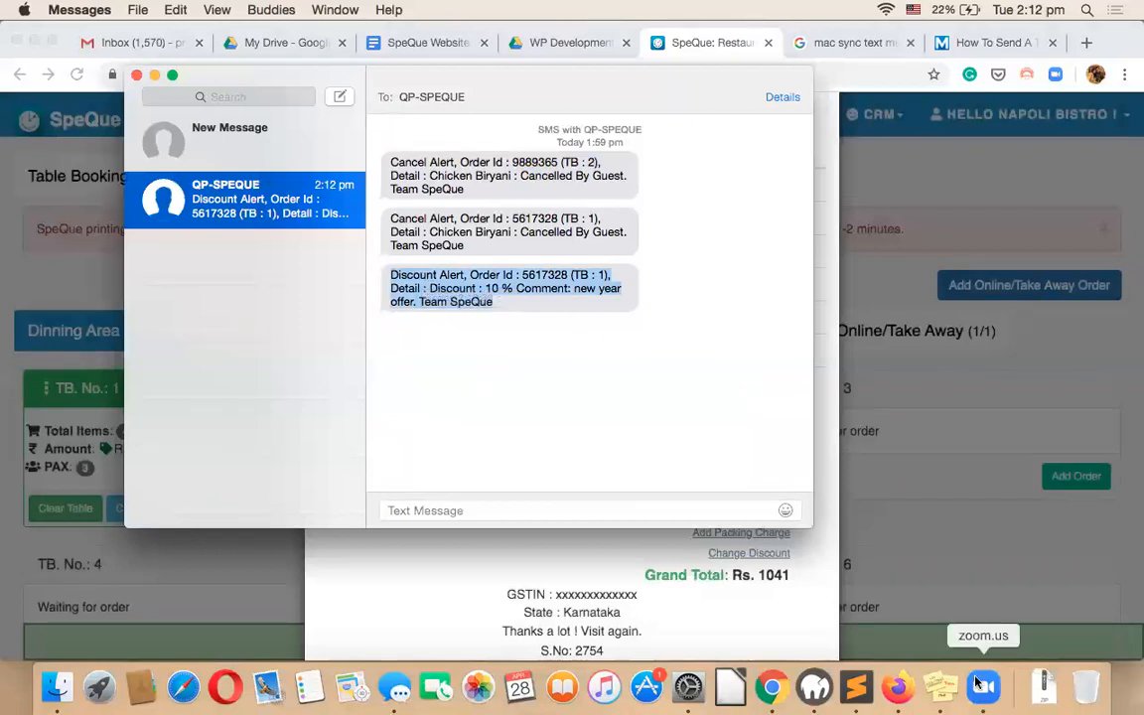
# Close Table 1's final bill and bring up the TB. No. 1 order's action menu.
pyautogui.click(832, 385)
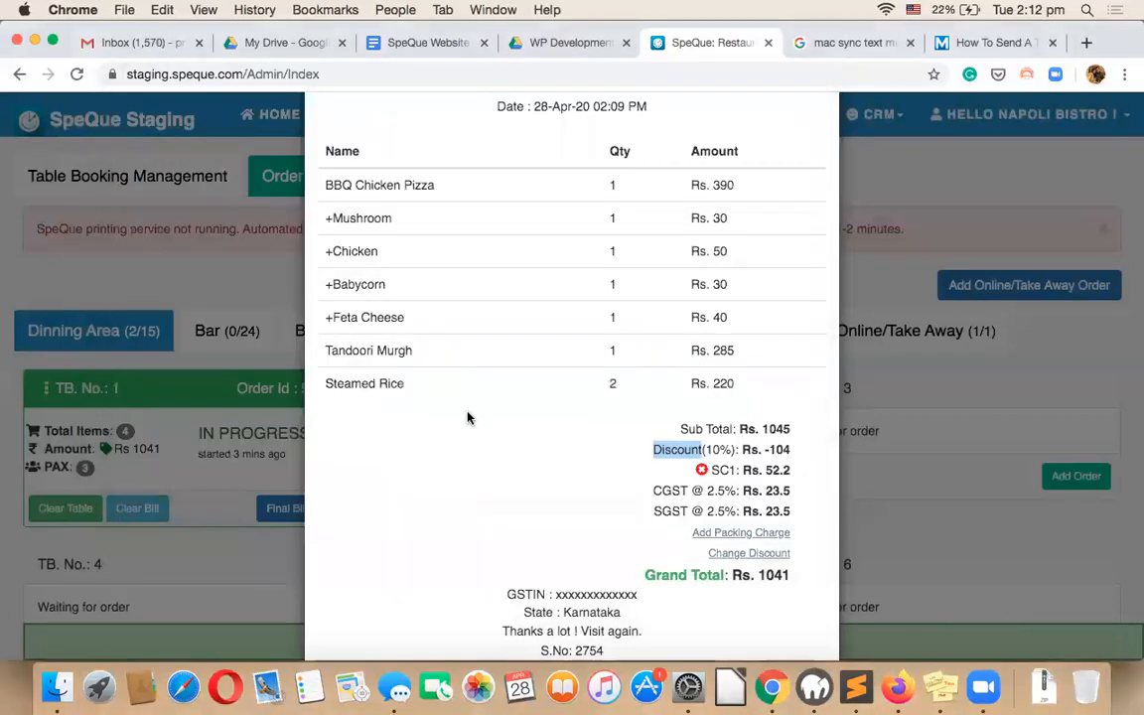
pyautogui.scroll(-2, 467, 418)
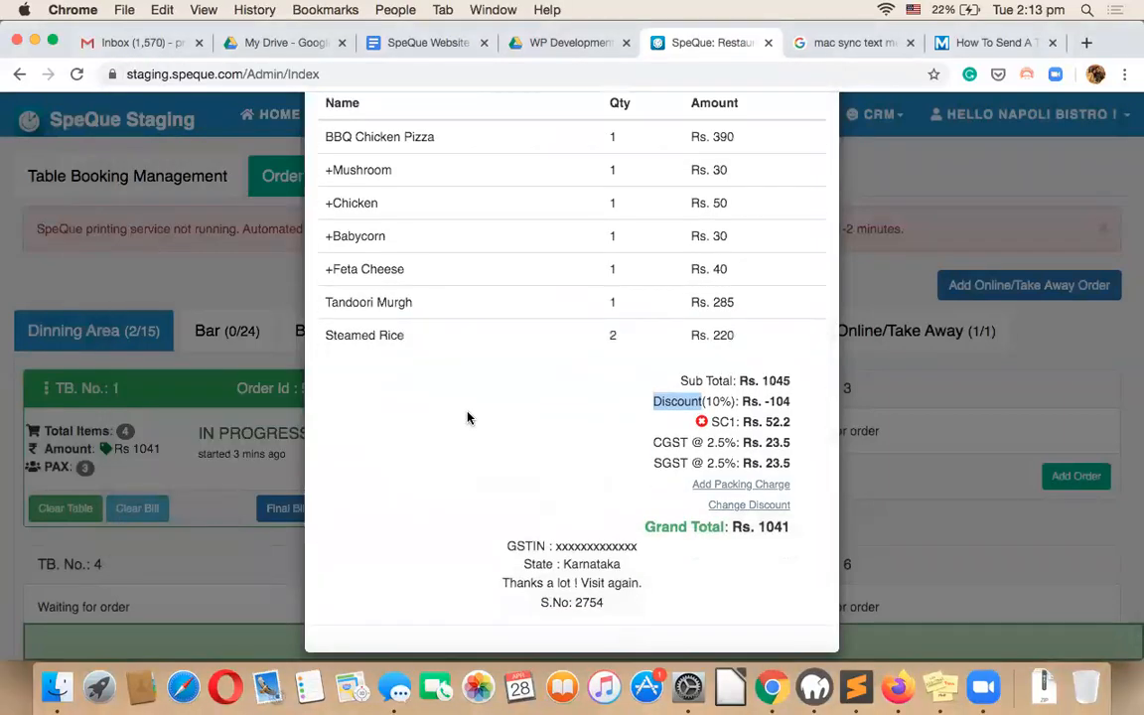
pyautogui.scroll(10, 467, 416)
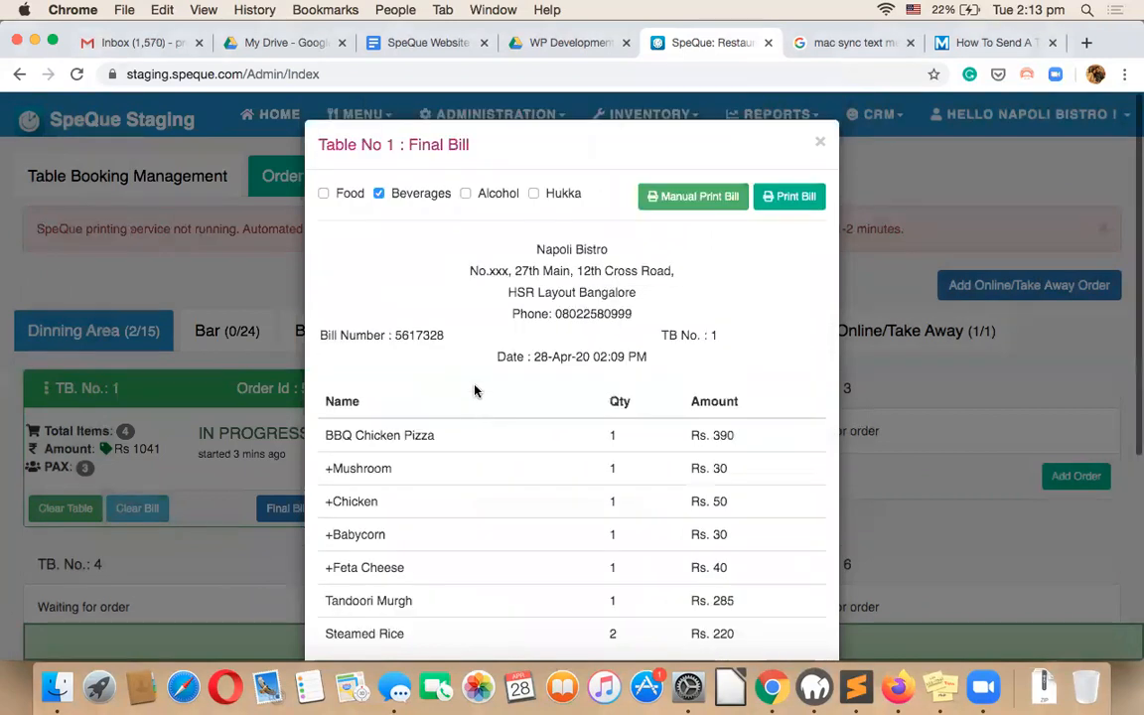
pyautogui.click(820, 142)
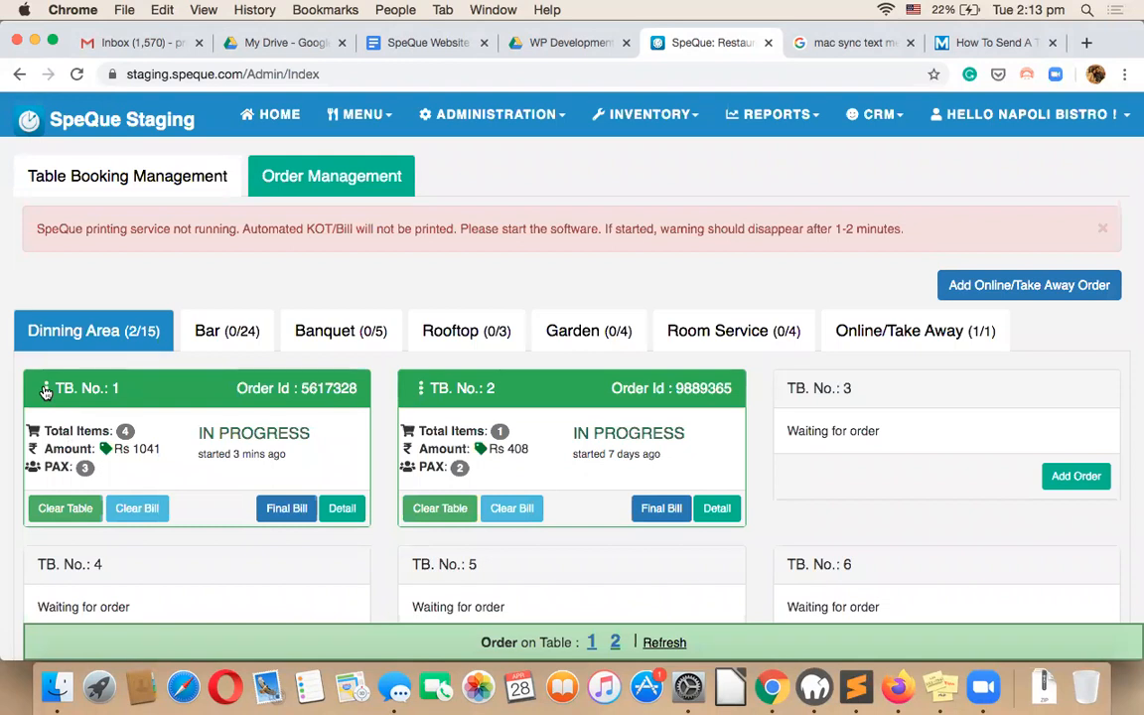
pyautogui.click(46, 390)
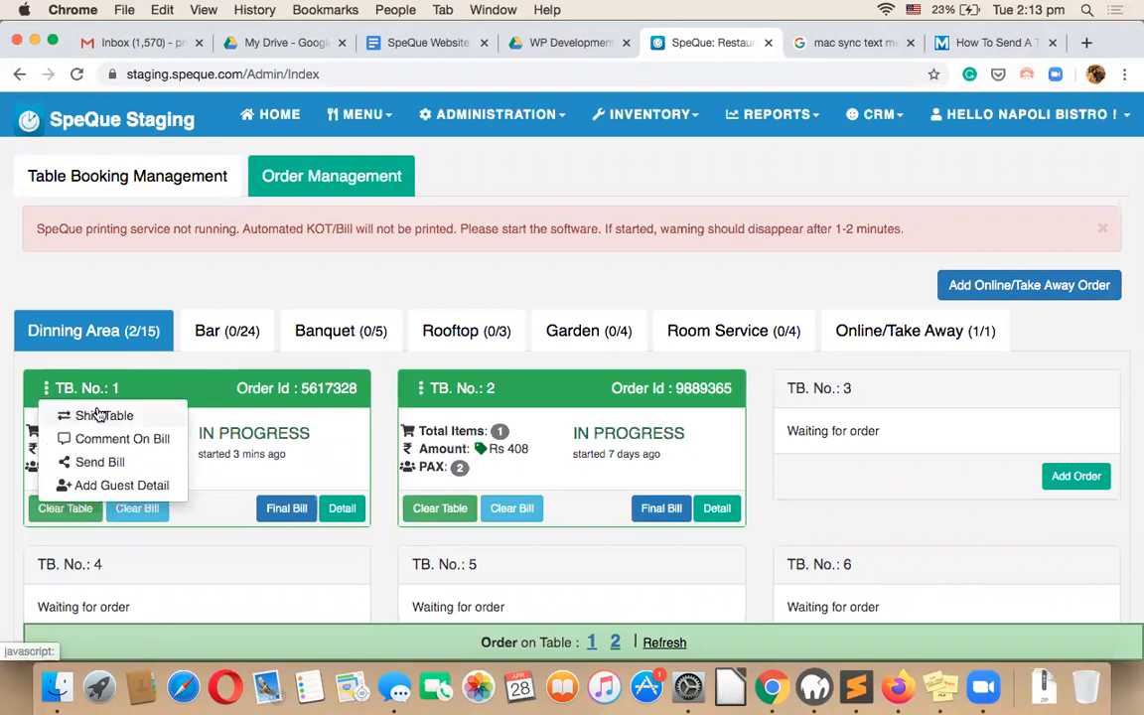
# Shift Table 1's order to table 3.
pyautogui.click(79, 415)
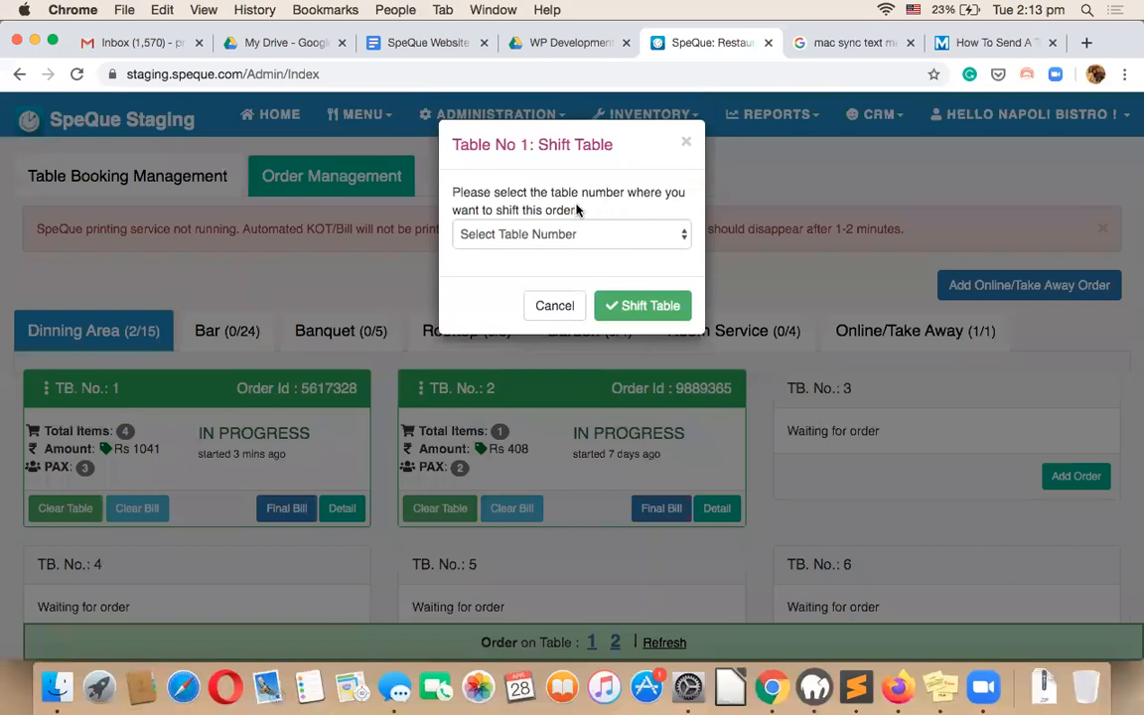
pyautogui.click(564, 229)
pyautogui.click(562, 285)
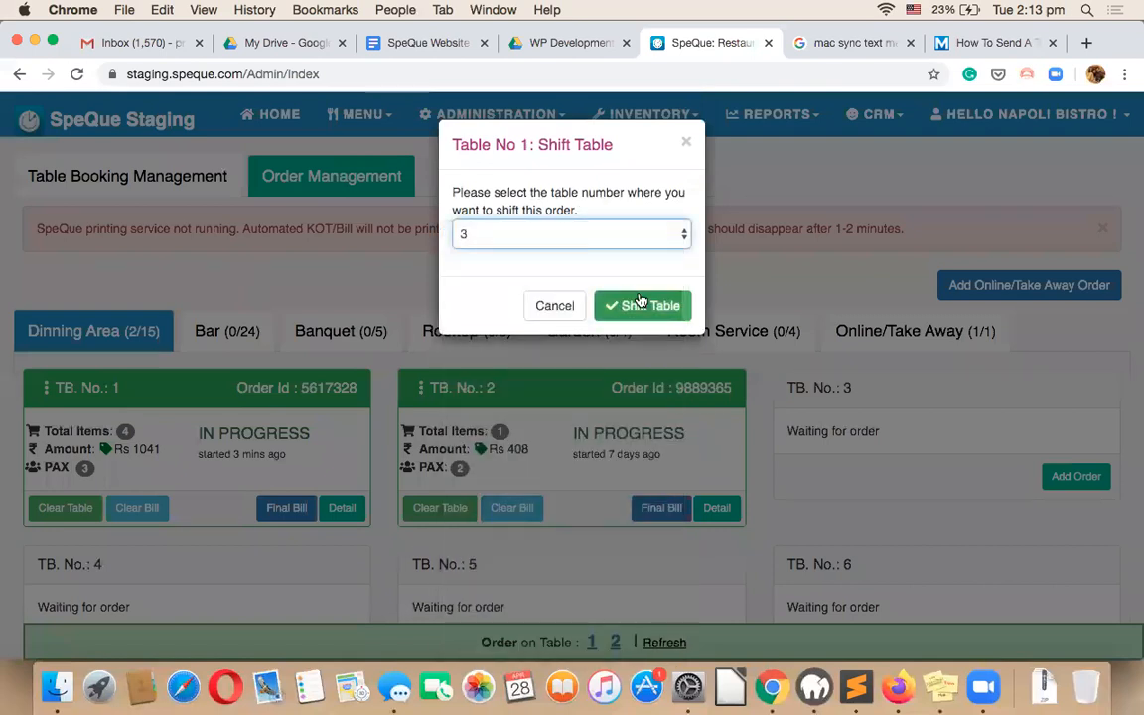
pyautogui.click(646, 307)
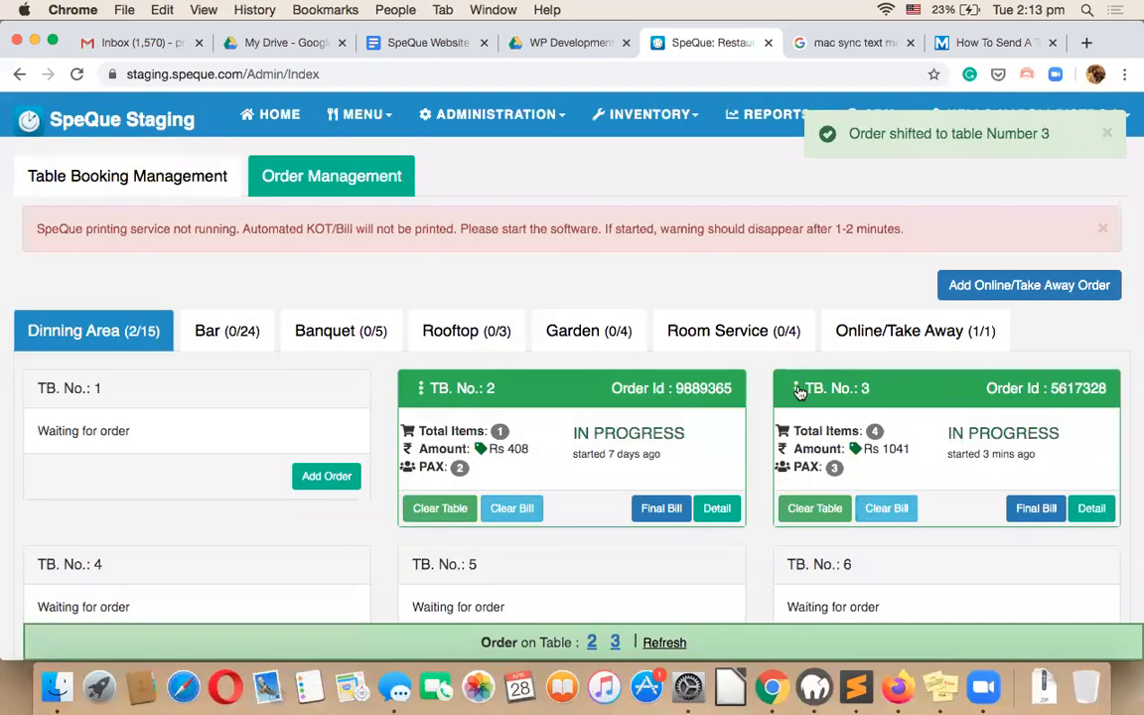
# Open Comment On Bill for table 3 and cancel it without adding a comment.
pyautogui.click(797, 388)
pyautogui.click(824, 438)
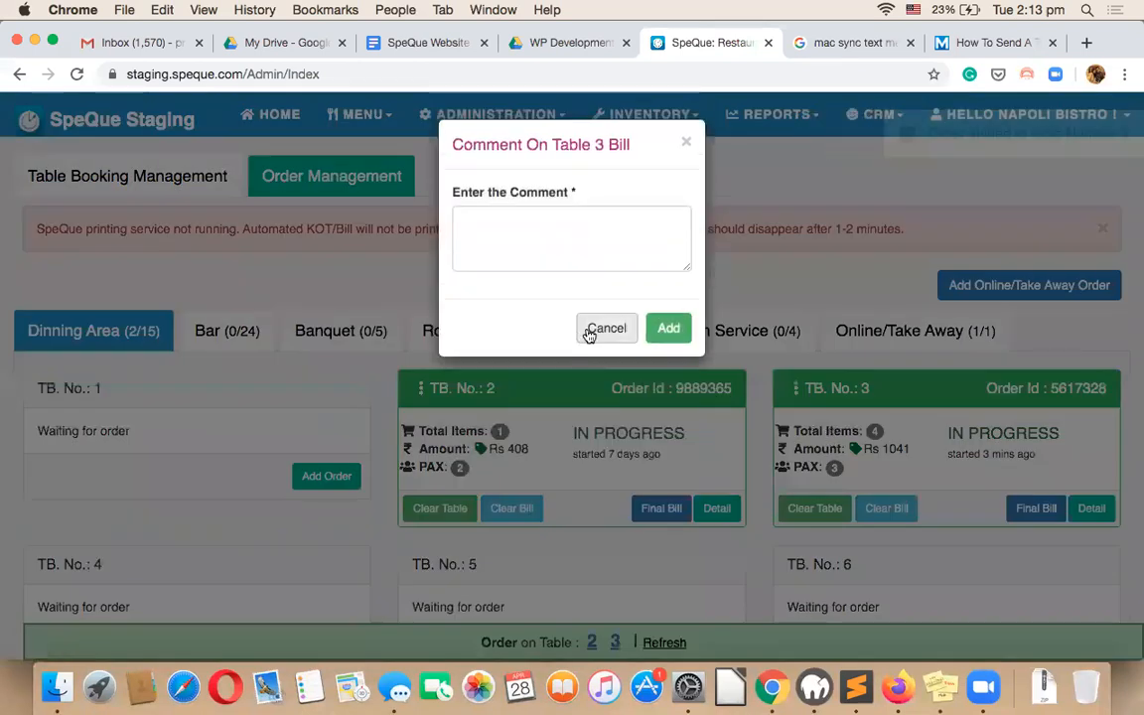
pyautogui.click(610, 329)
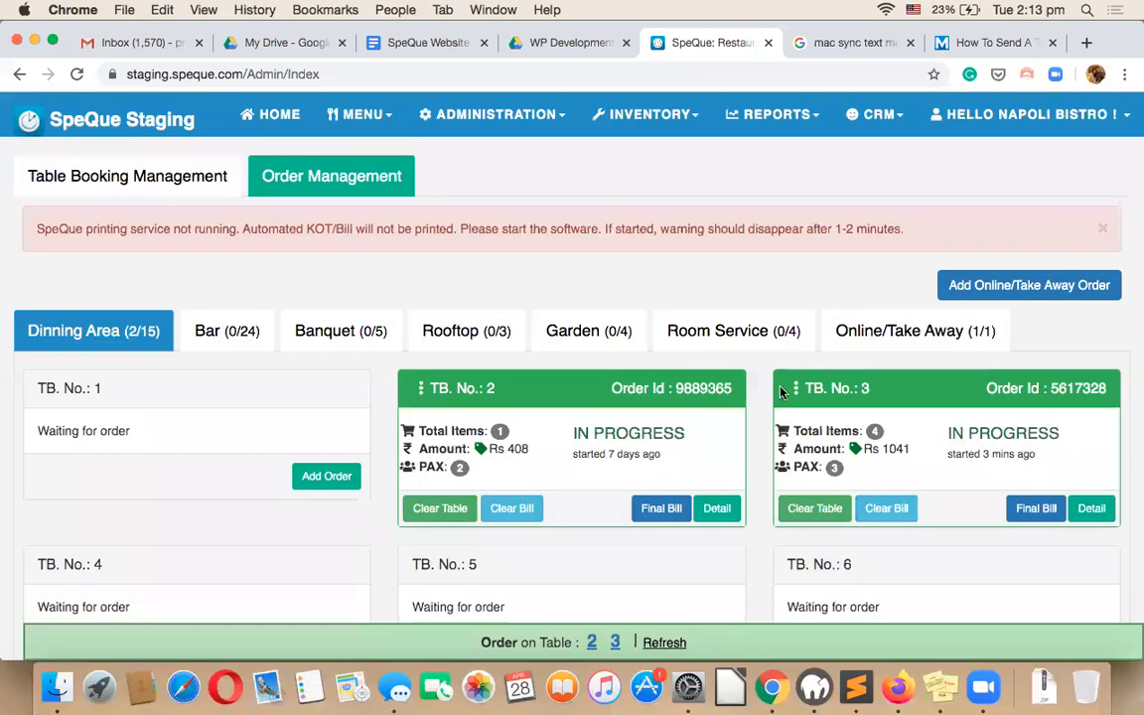
pyautogui.click(800, 388)
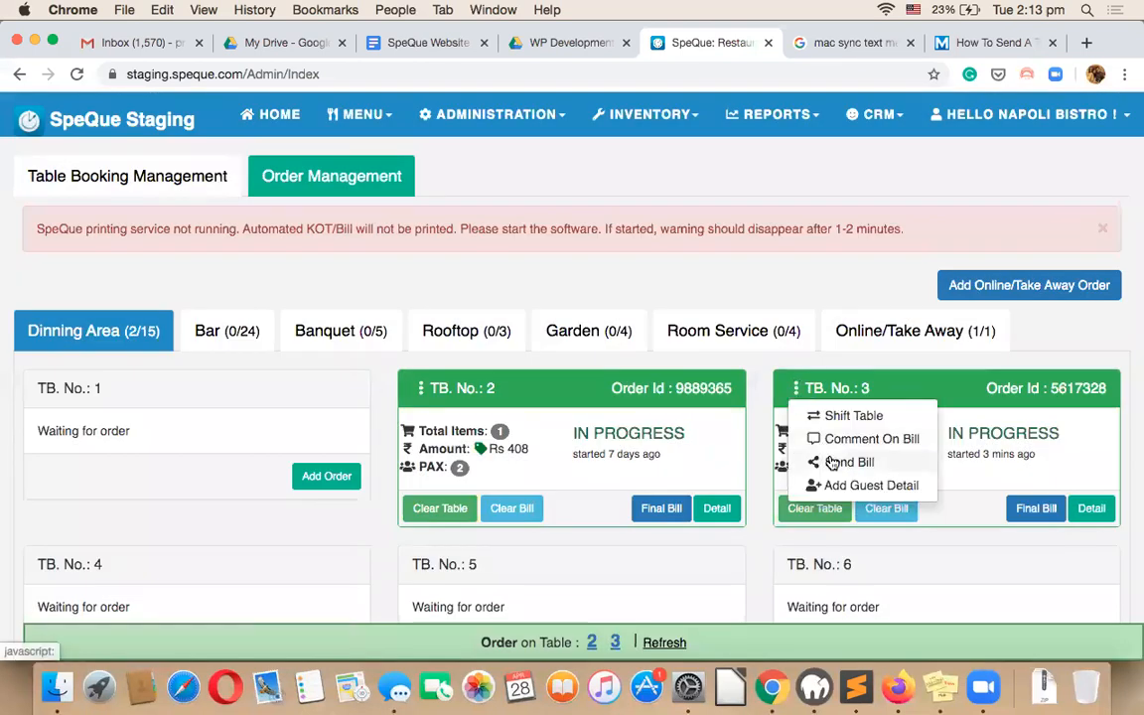
# Start sending table 3's bill and look up the guest by their mobile number.
pyautogui.click(826, 454)
pyautogui.click(582, 227)
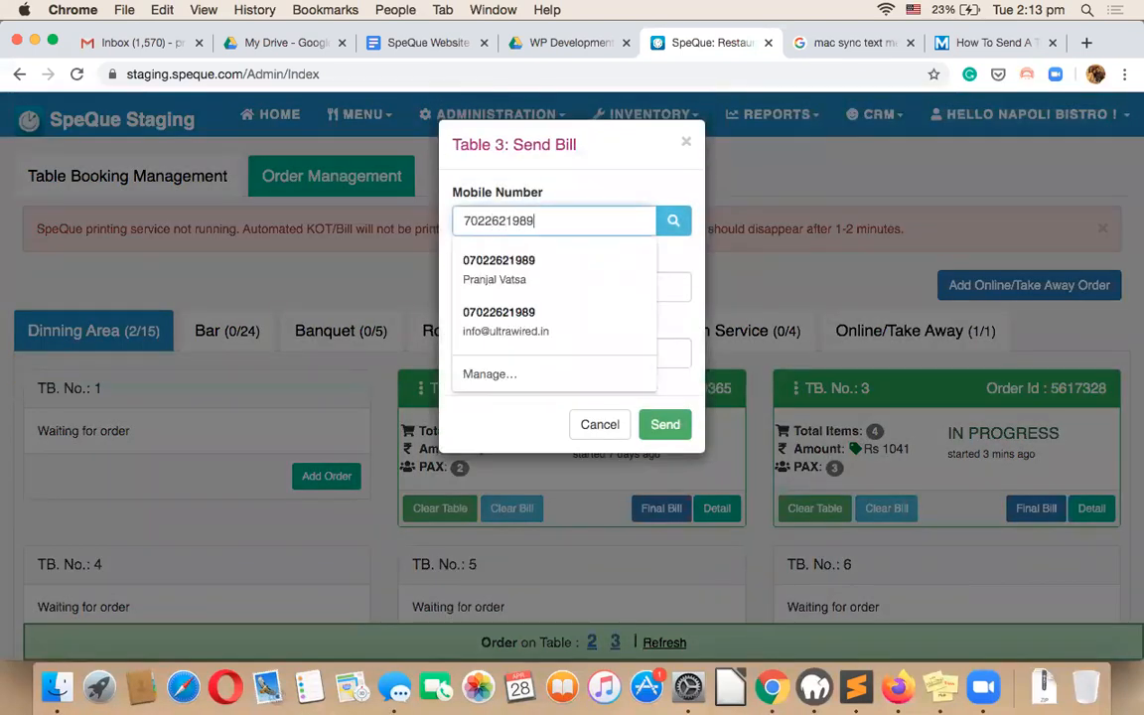
pyautogui.click(673, 223)
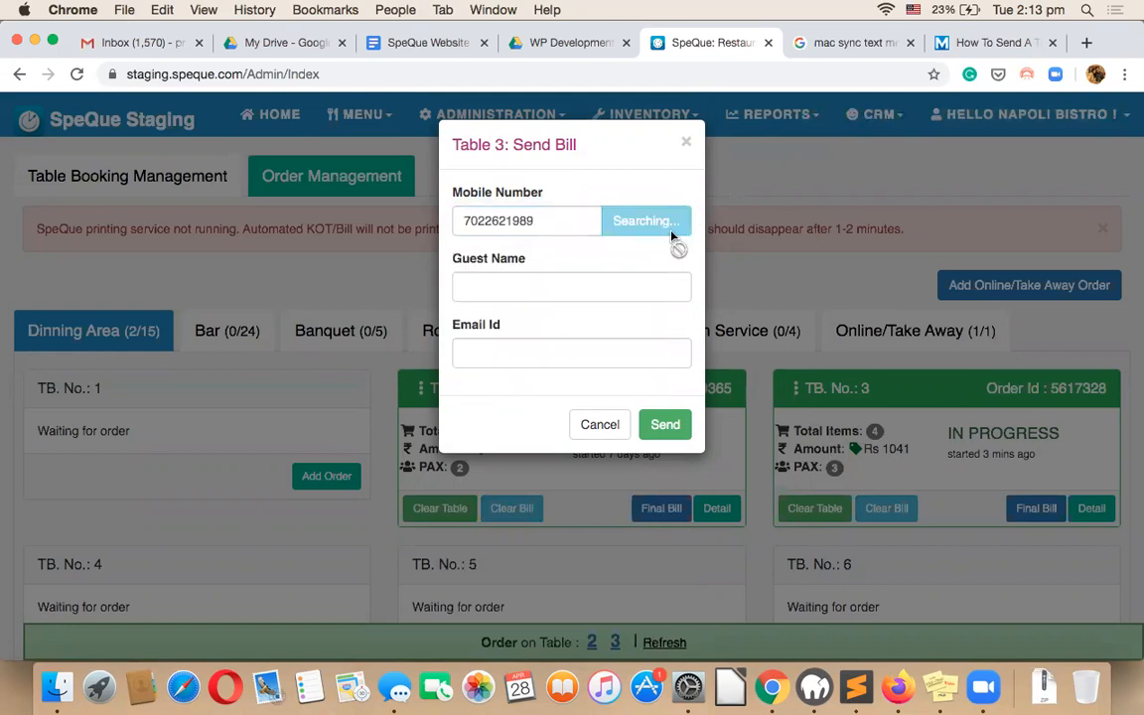
pyautogui.click(546, 227)
pyautogui.doubleClick(546, 228)
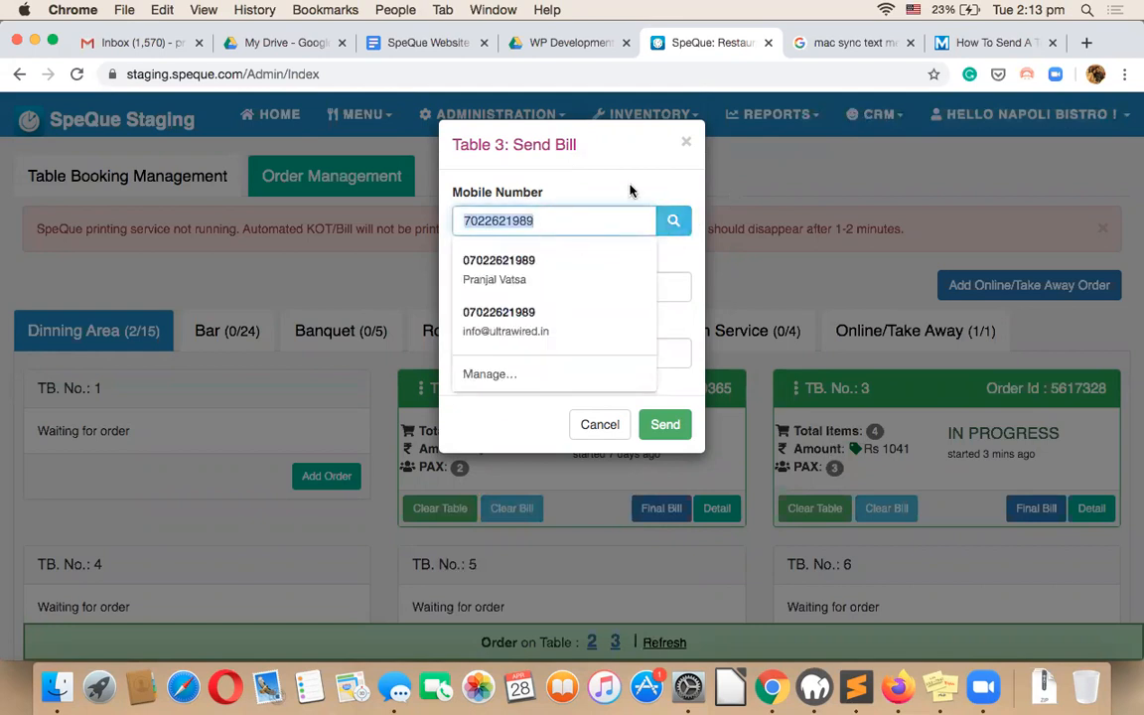
pyautogui.click(552, 289)
pyautogui.click(552, 289)
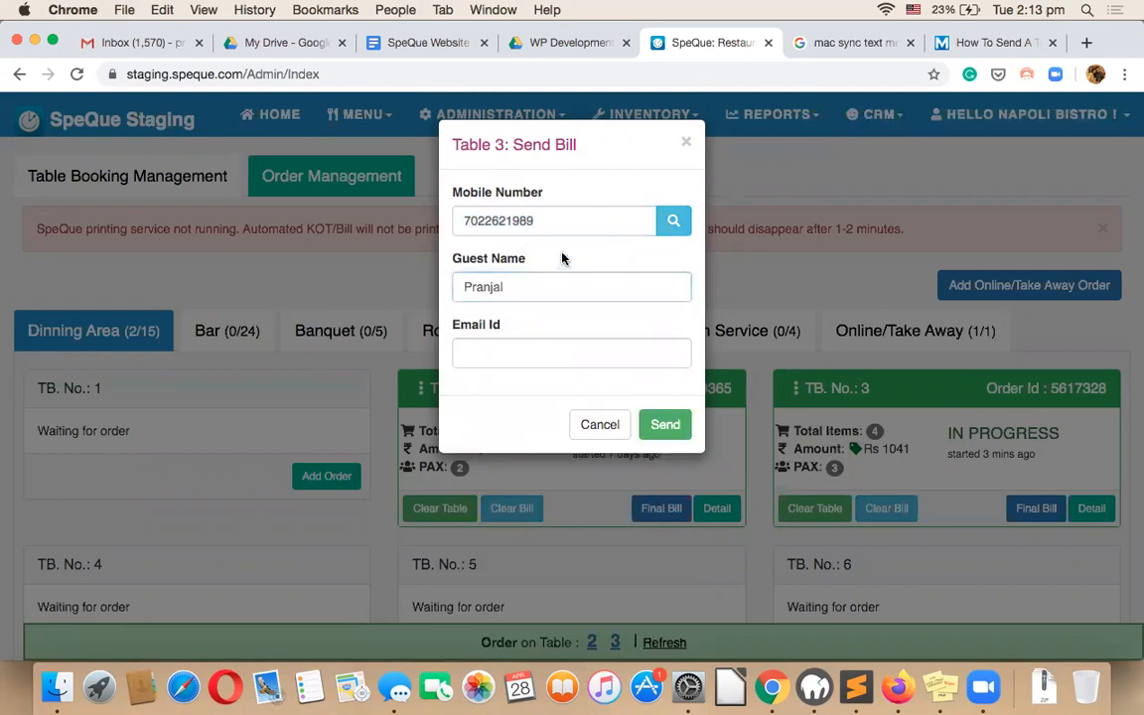
# Fill Email Id with the guest's saved, autofilled e-mail address.
pyautogui.click(536, 353)
pyautogui.write('mep')
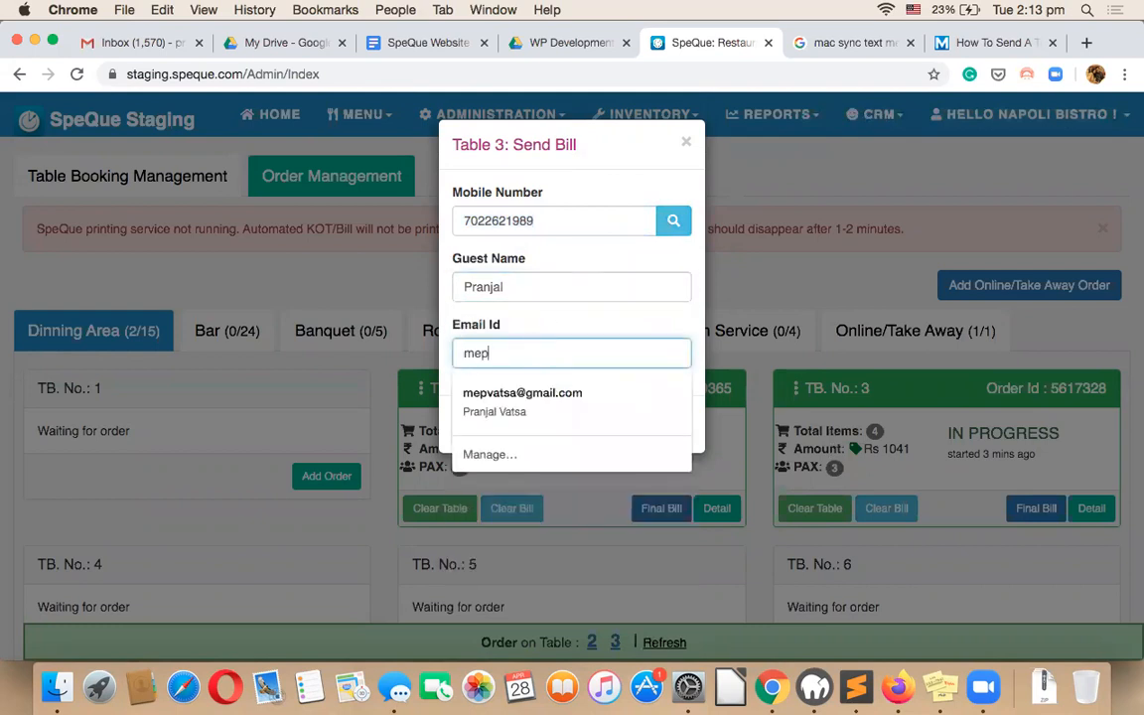
pyautogui.press('Down')
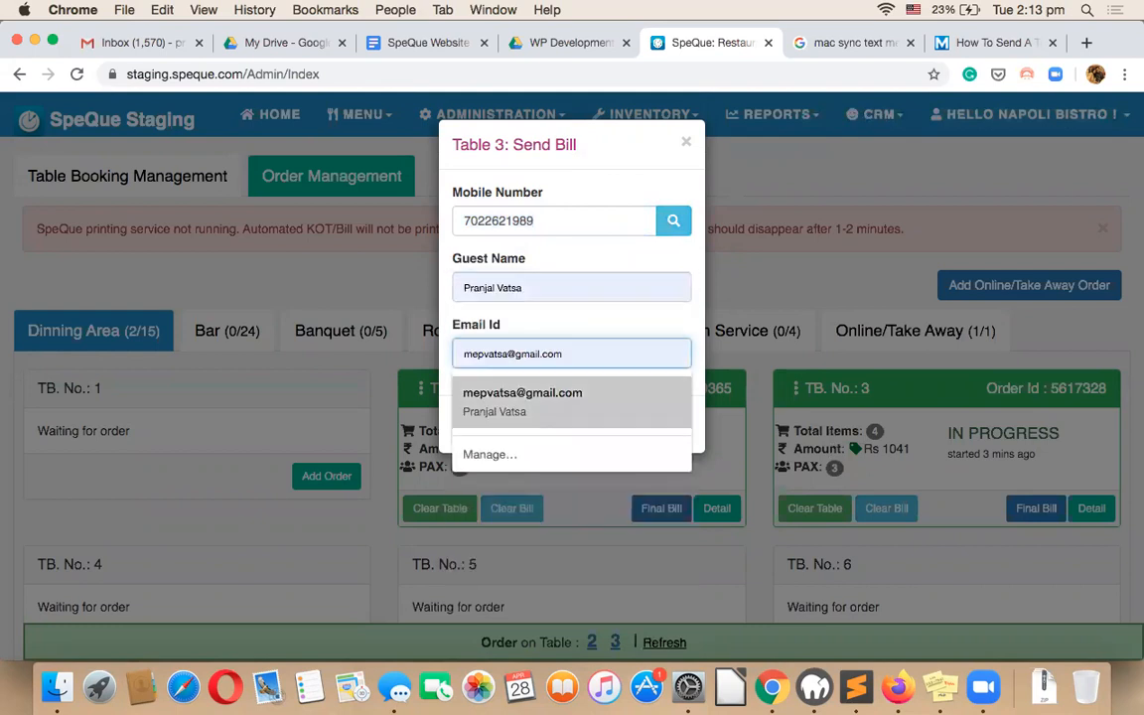
pyautogui.click(583, 320)
pyautogui.doubleClick(579, 351)
pyautogui.press('Down')
pyautogui.press('Return')
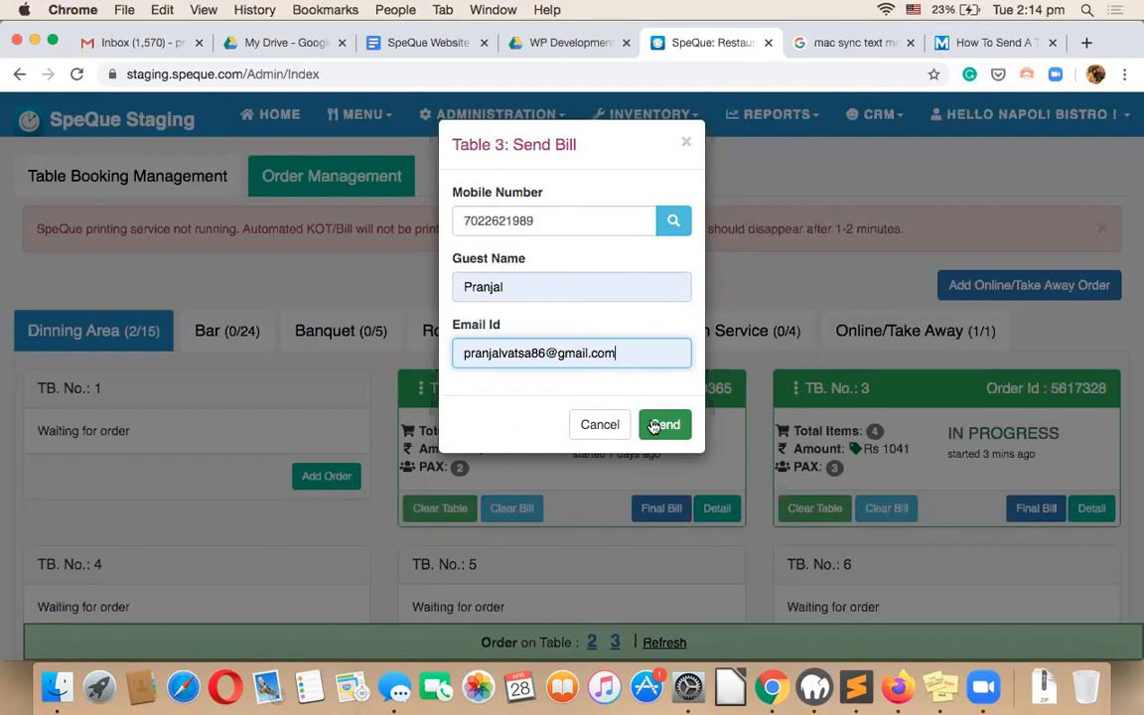
# Verify the guest's mobile number and send the final bill.
pyautogui.doubleClick(508, 220)
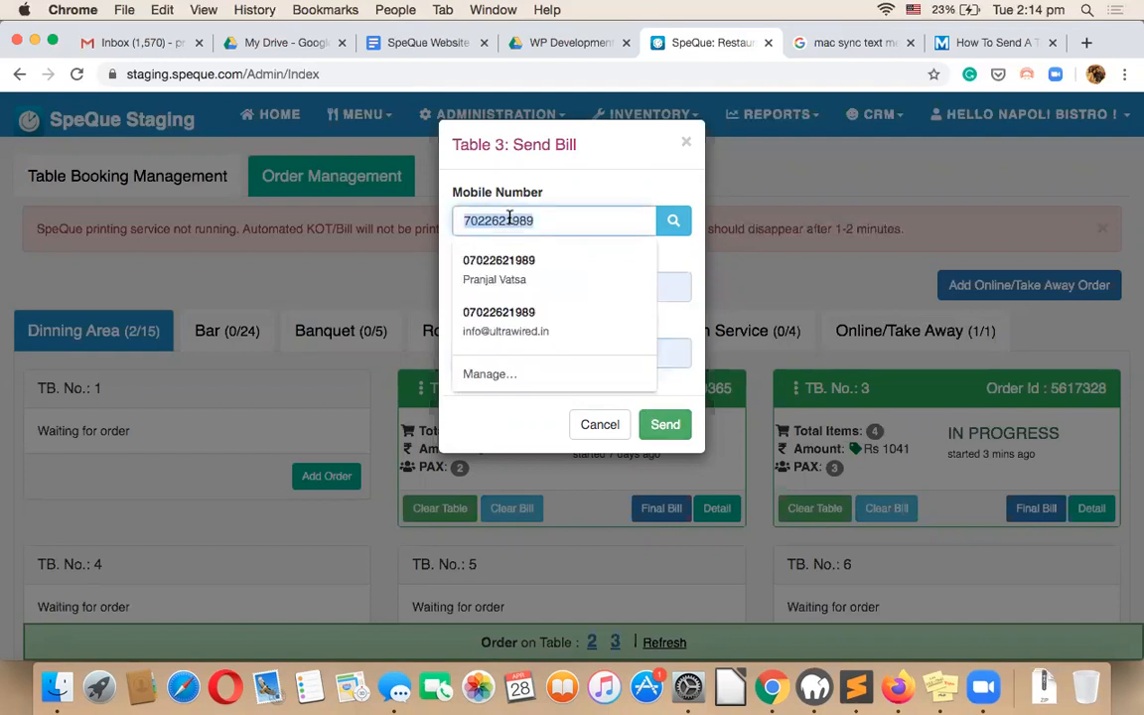
pyautogui.click(546, 219)
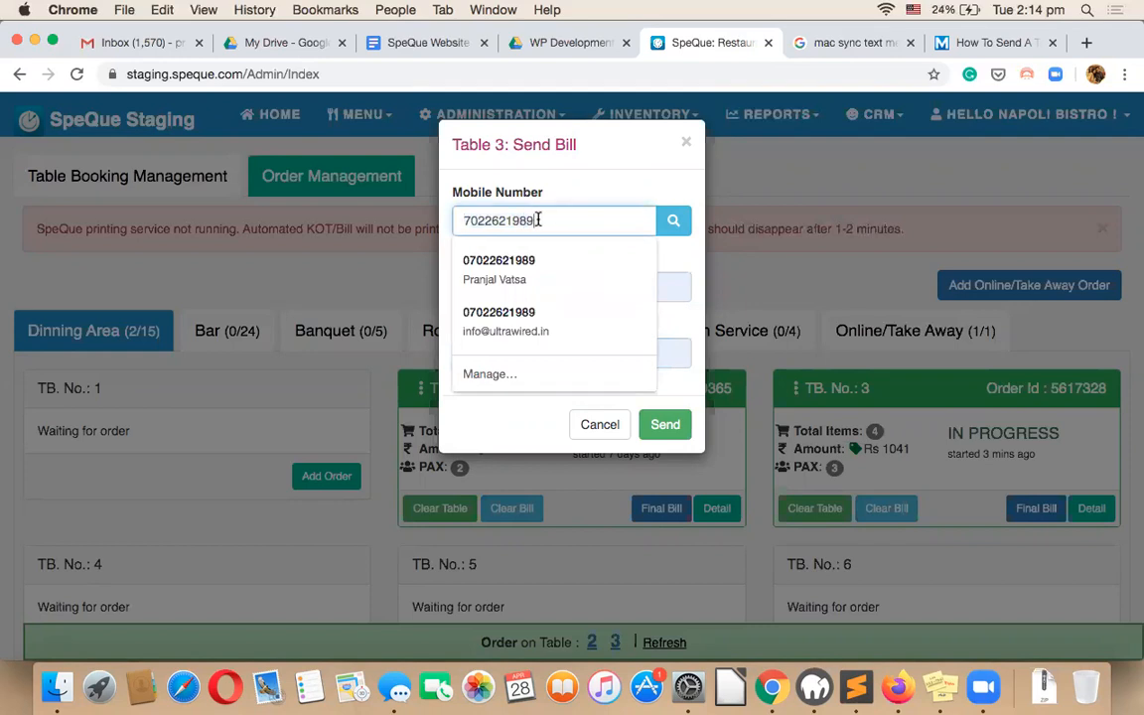
pyautogui.doubleClick(542, 219)
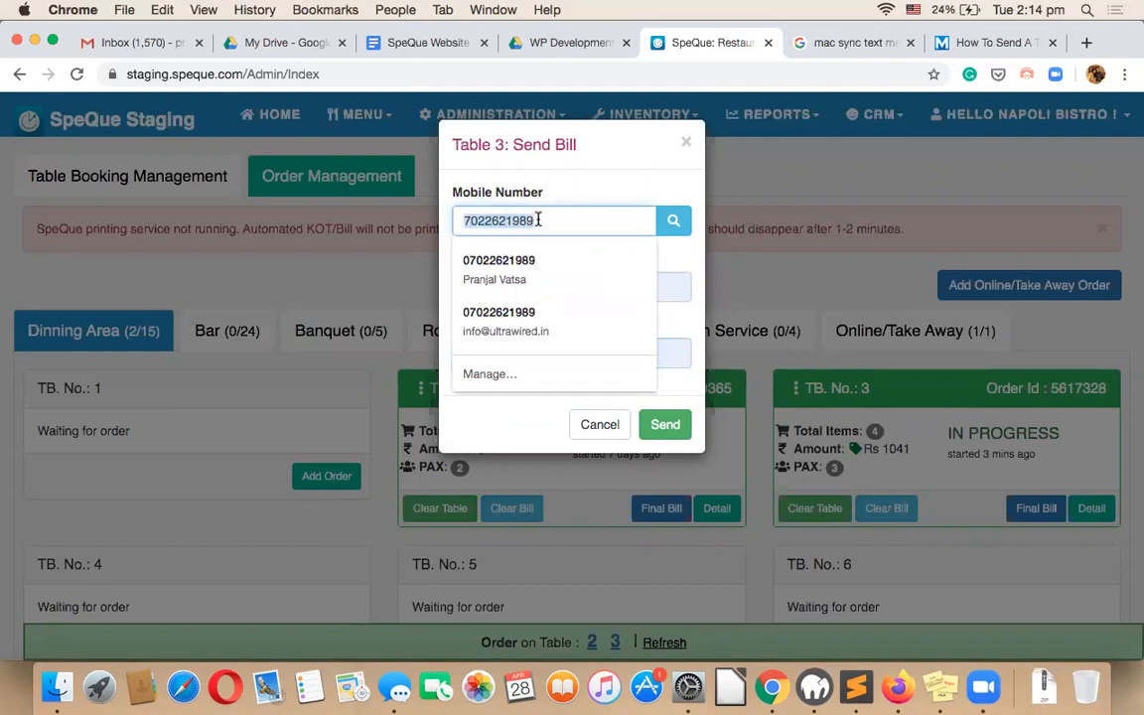
pyautogui.click(599, 173)
pyautogui.doubleClick(520, 219)
pyautogui.click(558, 219)
pyautogui.doubleClick(558, 220)
pyautogui.click(602, 181)
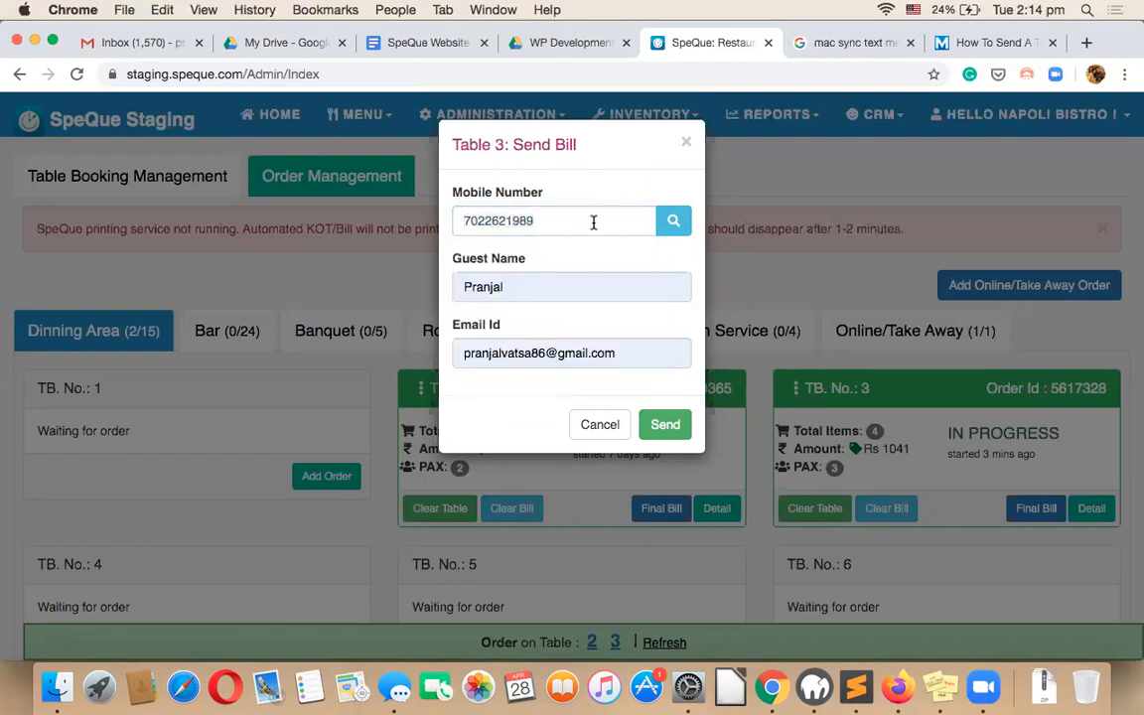
pyautogui.click(660, 426)
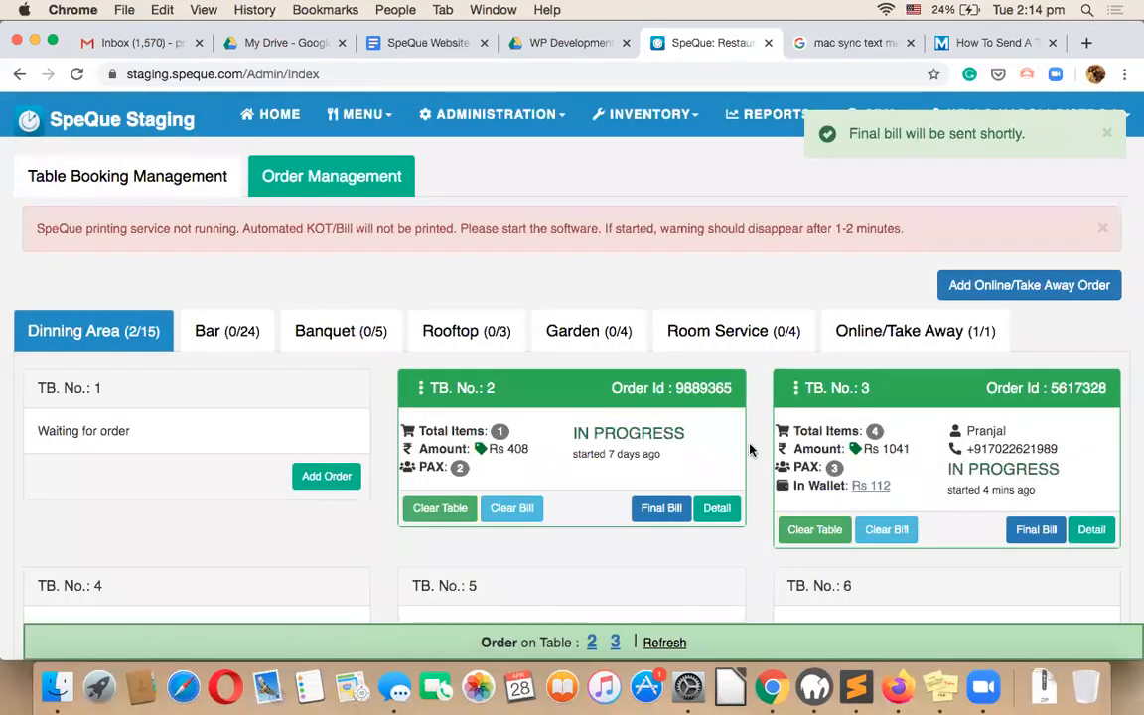
pyautogui.click(1106, 133)
pyautogui.scroll(-1, 939, 301)
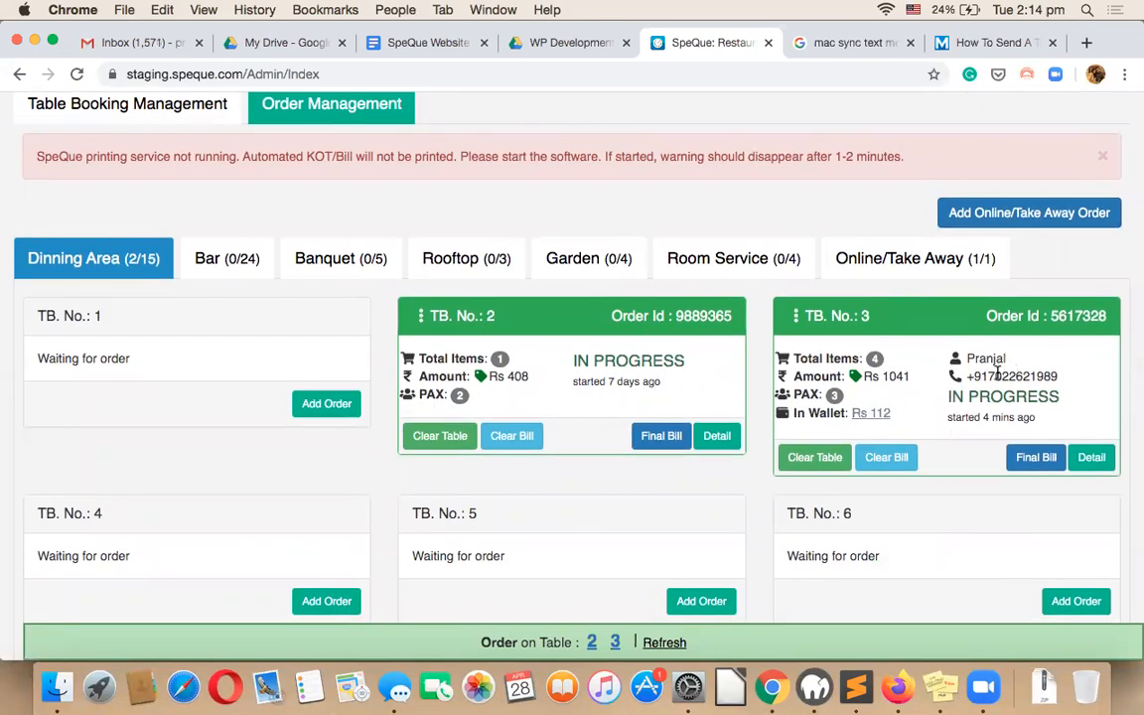
pyautogui.moveTo(996, 375); pyautogui.dragTo(1058, 376)
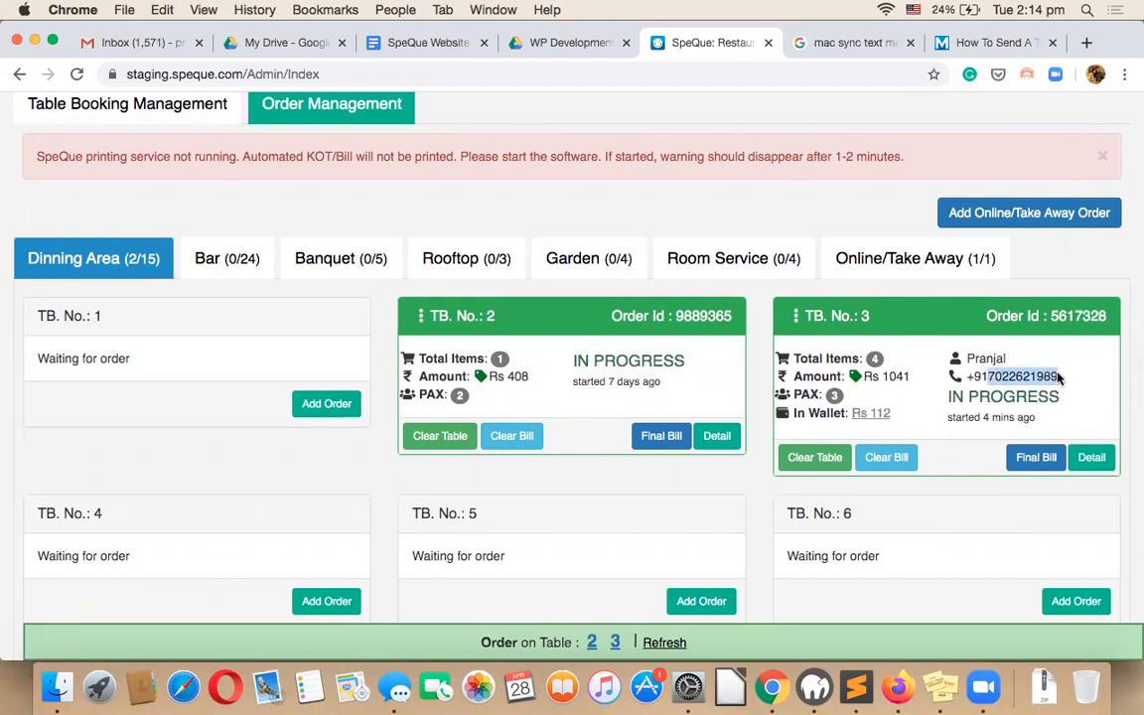
pyautogui.click(871, 413)
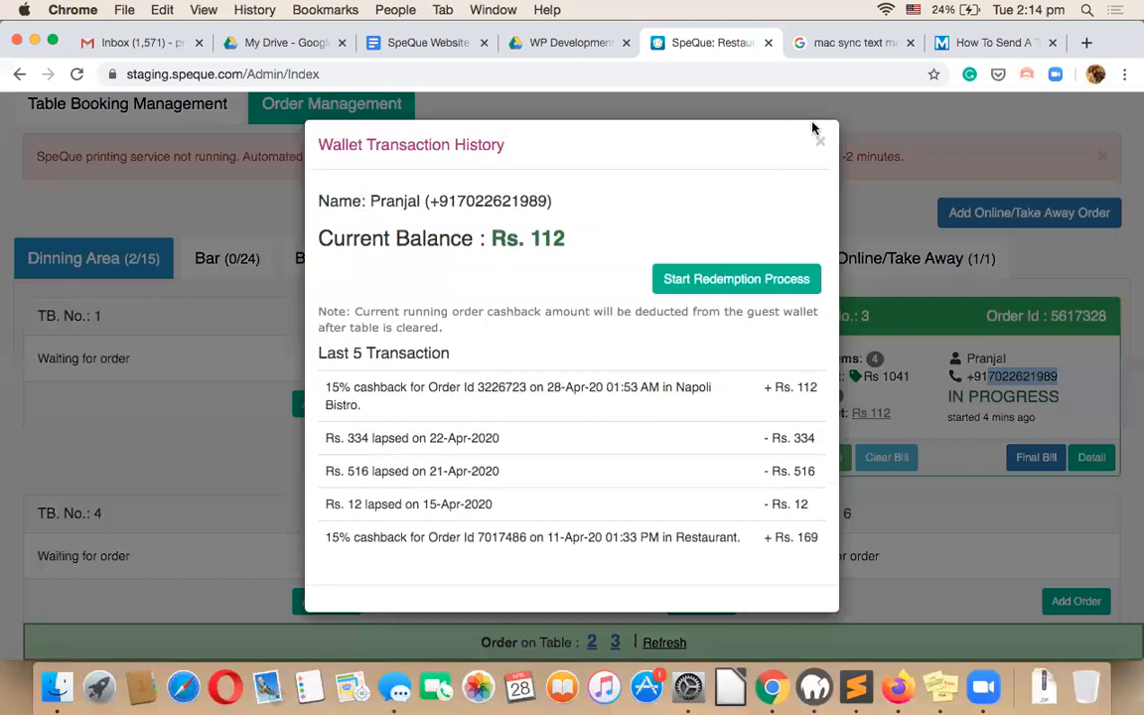
pyautogui.click(819, 140)
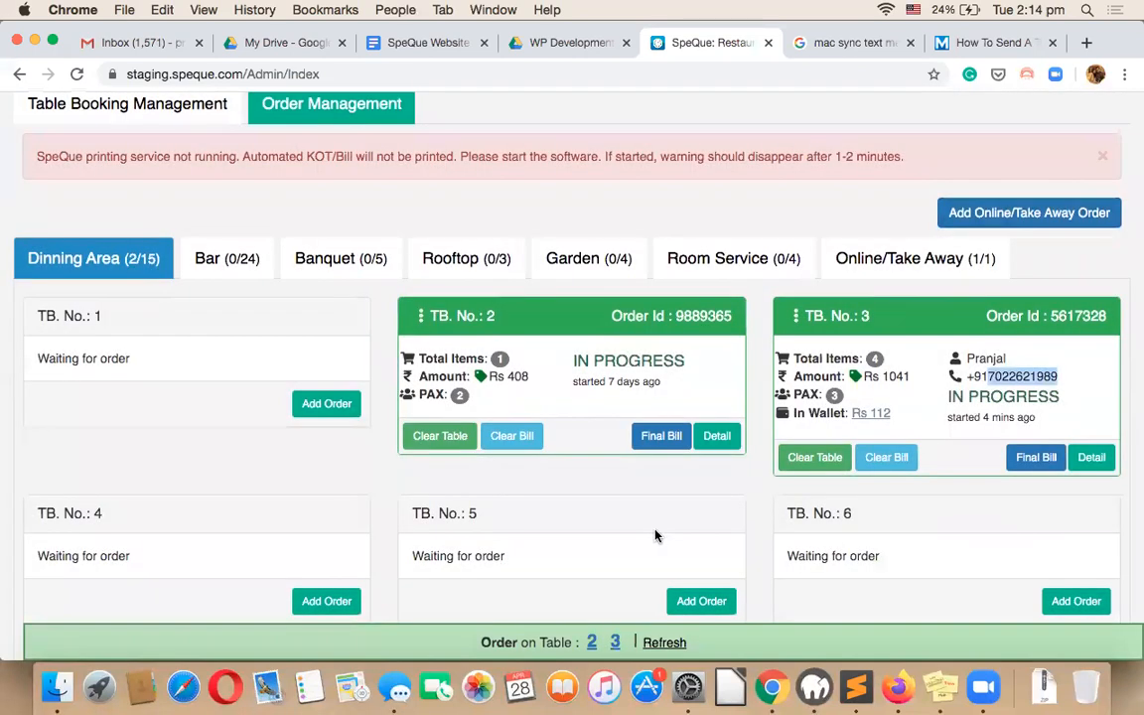
# Split table 3's payment into Rs 500 by card and Rs 541 by cash.
pyautogui.click(875, 460)
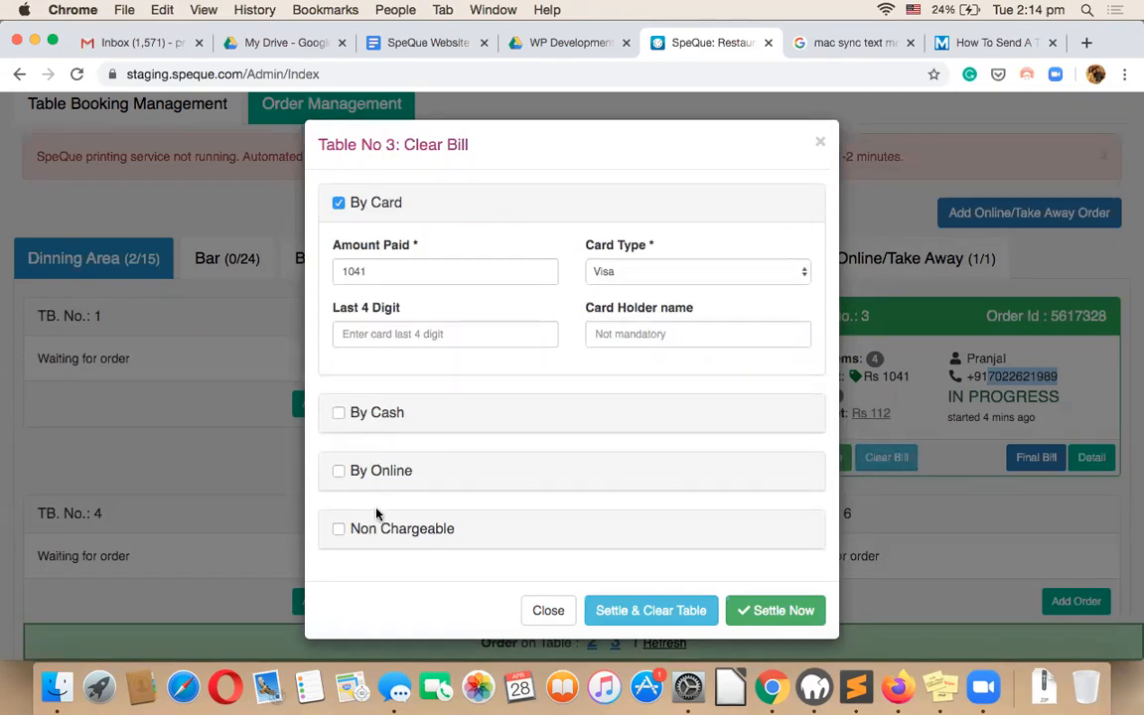
pyautogui.click(368, 414)
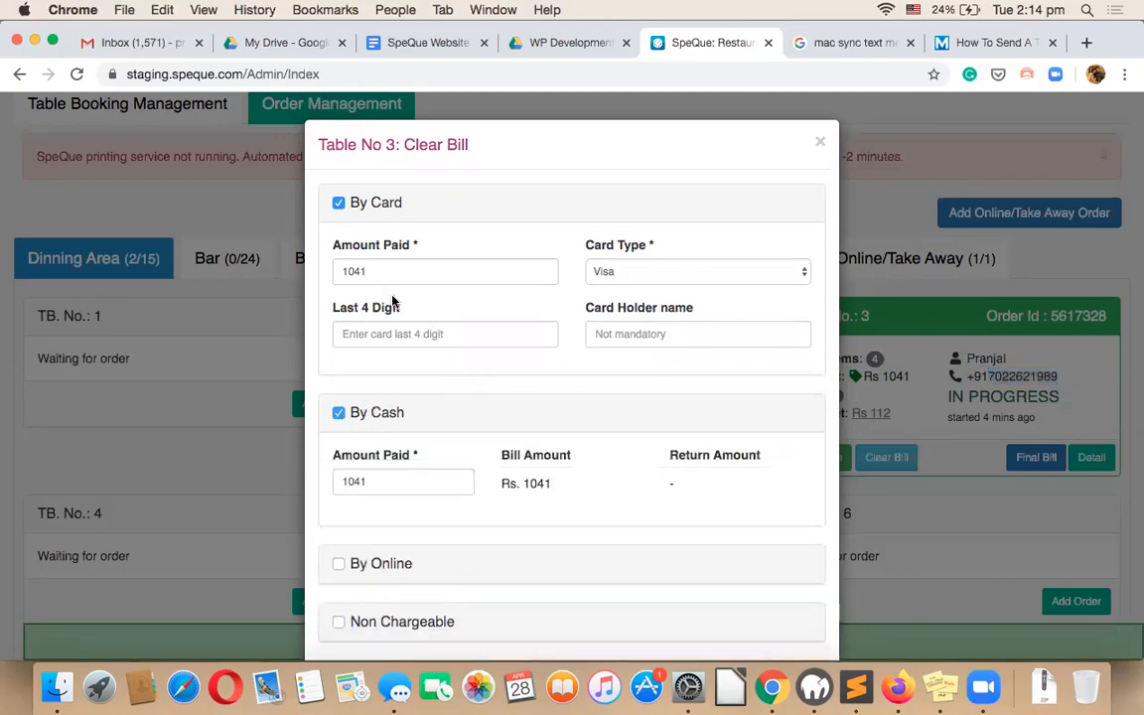
pyautogui.doubleClick(388, 264)
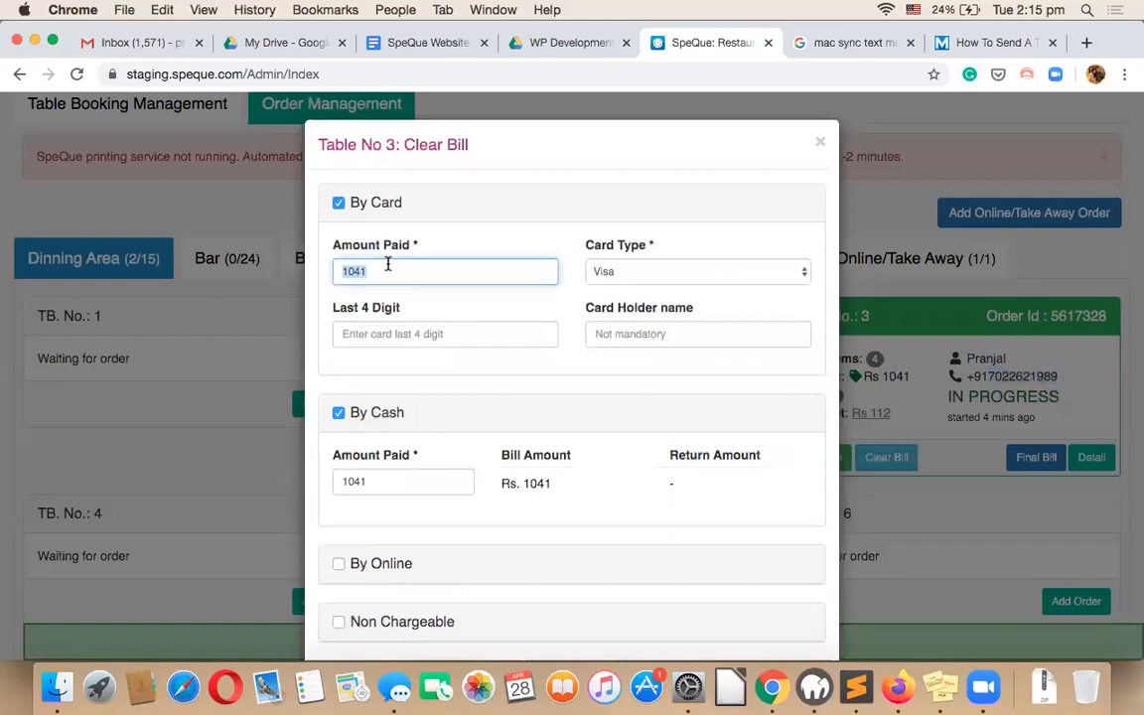
pyautogui.write('500')
pyautogui.doubleClick(366, 482)
pyautogui.write('5041')
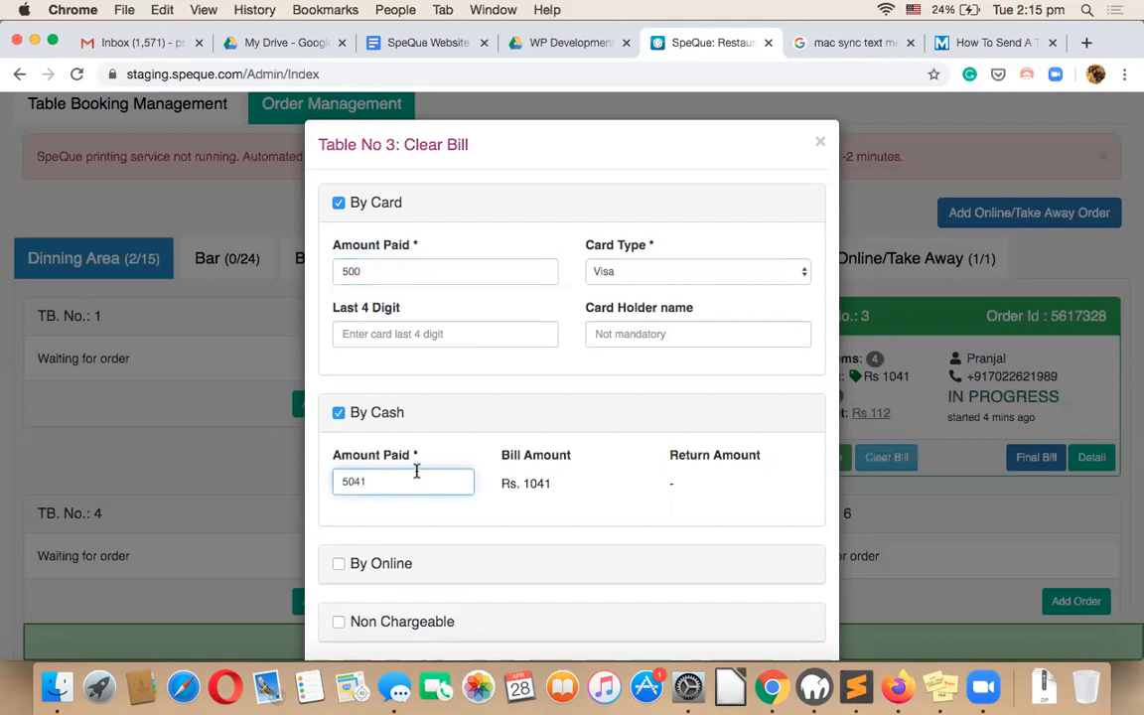
pyautogui.press('BackSpace')
pyautogui.press('BackSpace')
pyautogui.press('BackSpace')
pyautogui.write('41')
# Leave online and non-chargeable switched off, then settle the Rs 1041 bill.
pyautogui.scroll(-2, 483, 382)
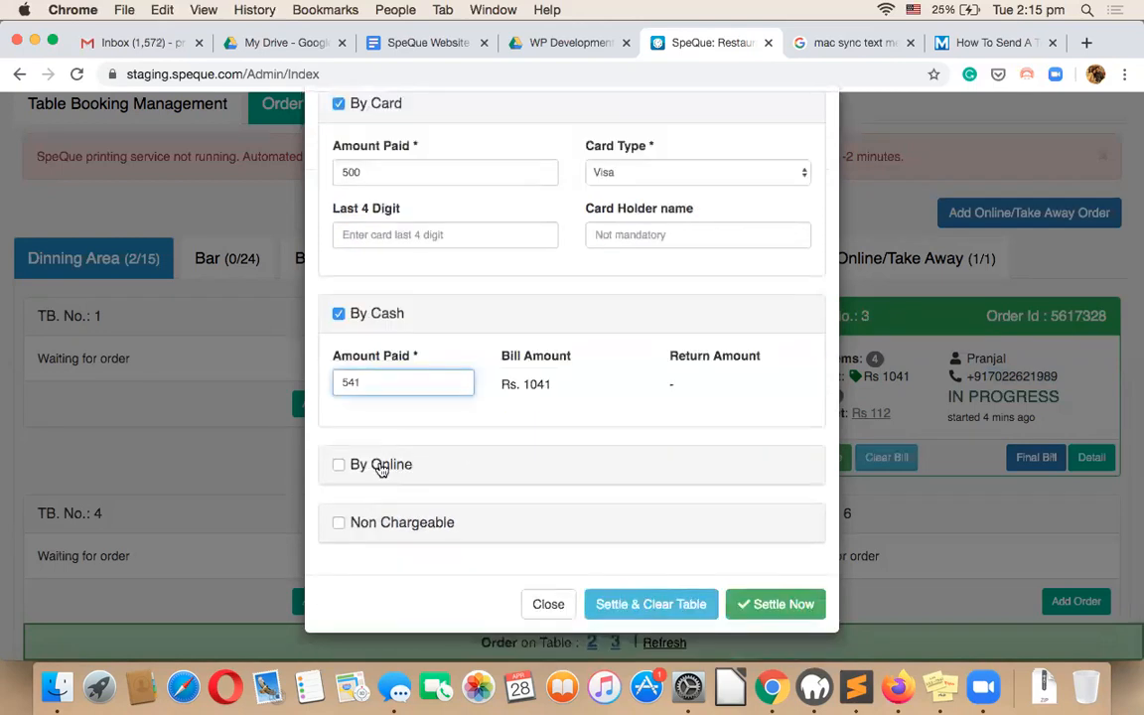
pyautogui.click(381, 466)
pyautogui.scroll(-3, 447, 421)
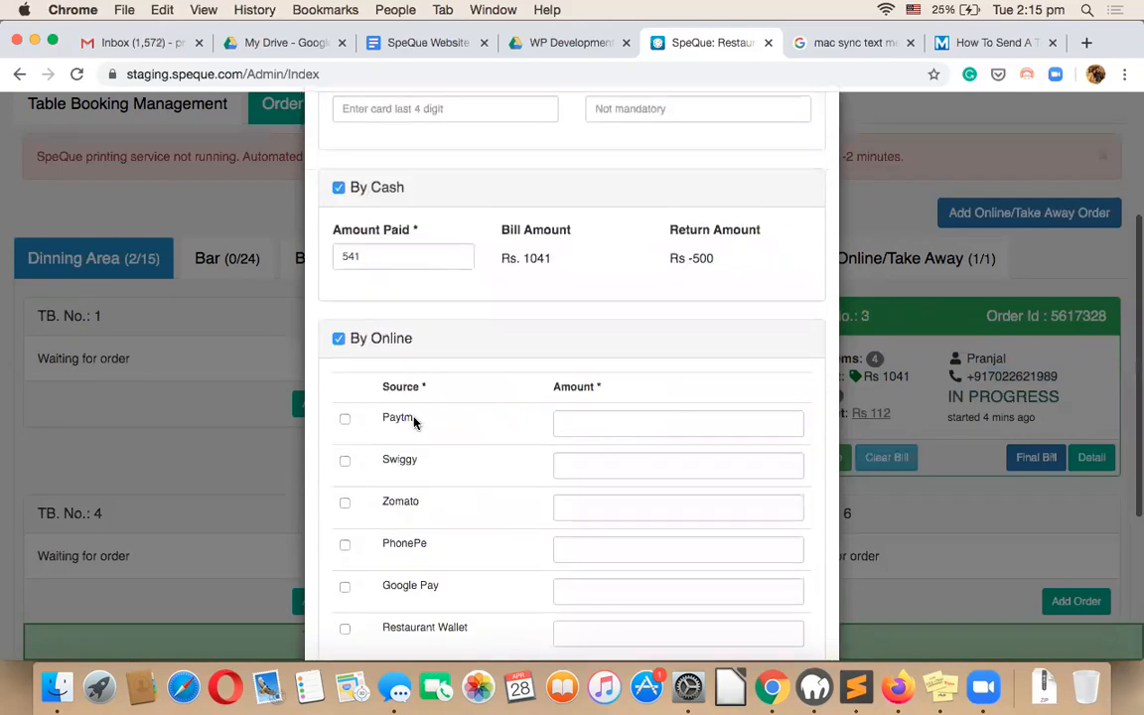
pyautogui.scroll(-2, 400, 462)
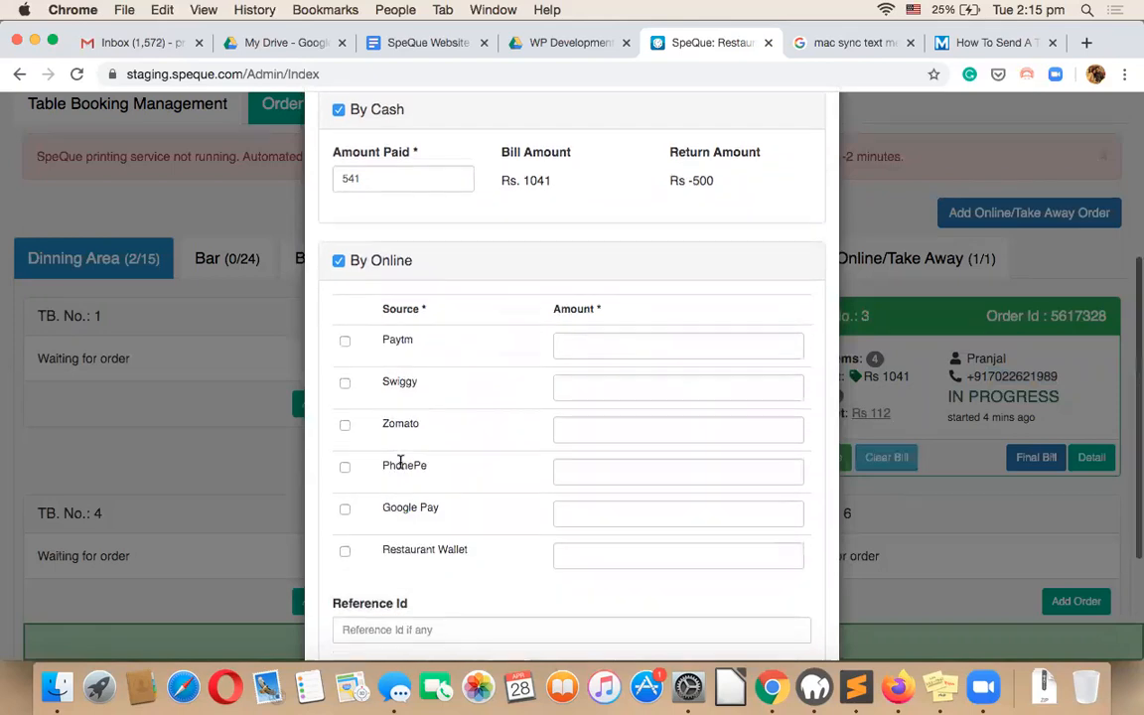
pyautogui.click(340, 277)
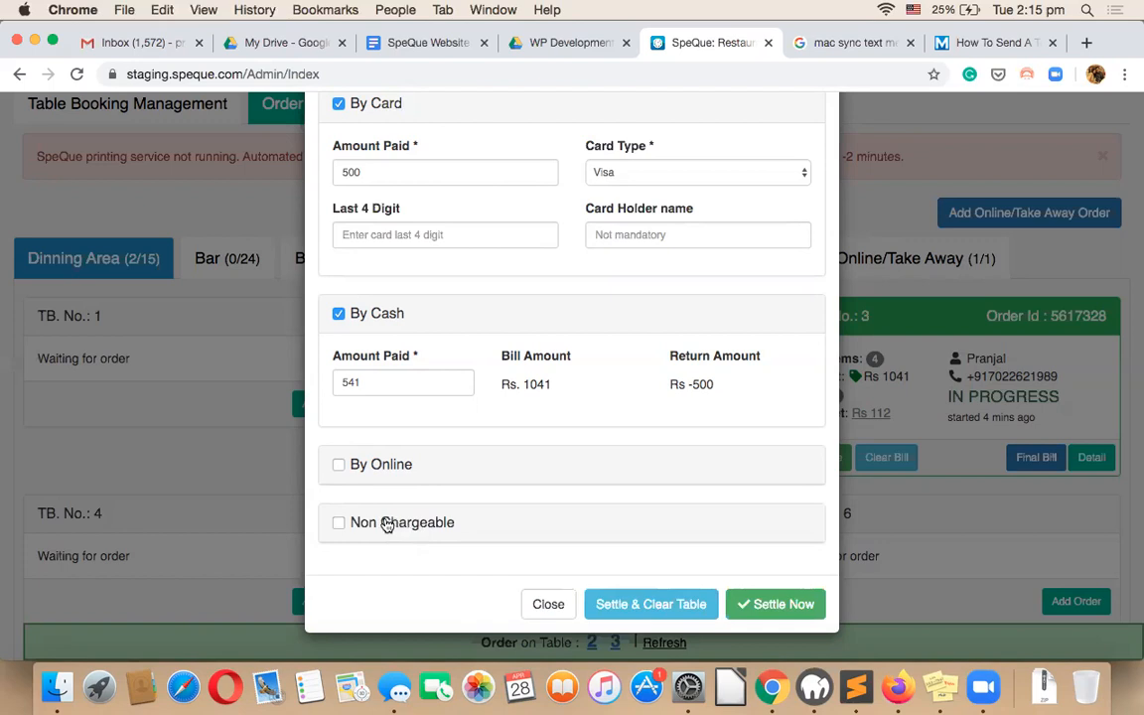
pyautogui.click(387, 523)
pyautogui.scroll(-3, 357, 476)
pyautogui.scroll(1, 391, 483)
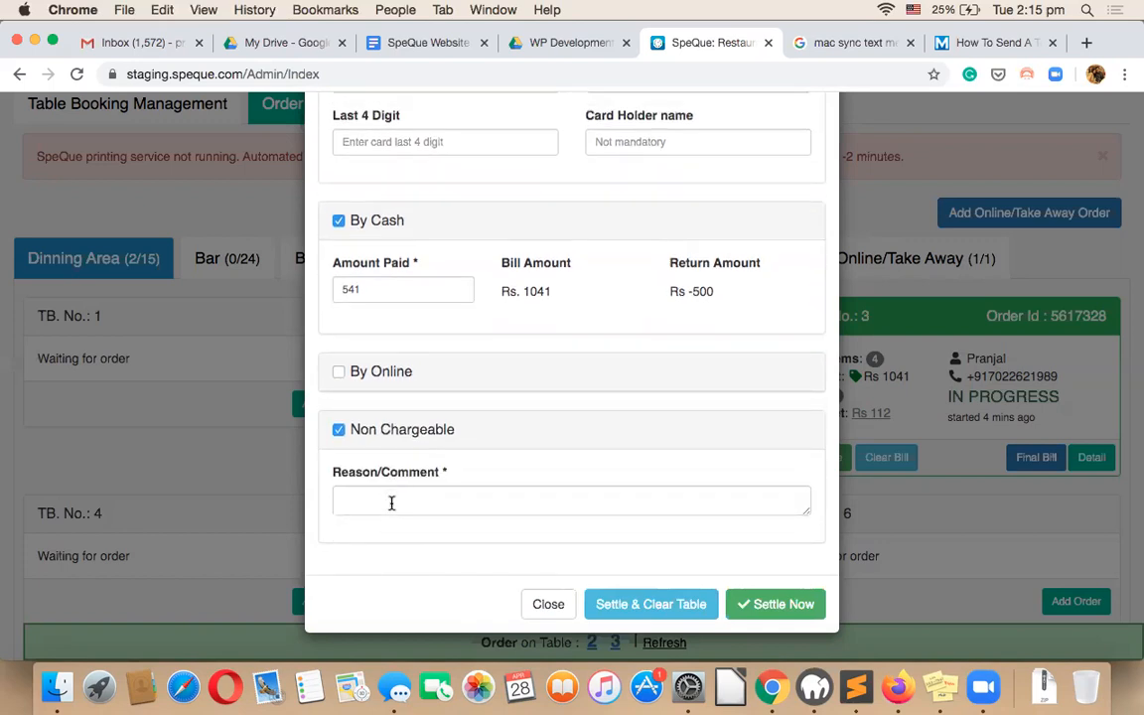
pyautogui.click(380, 430)
pyautogui.scroll(4, 530, 338)
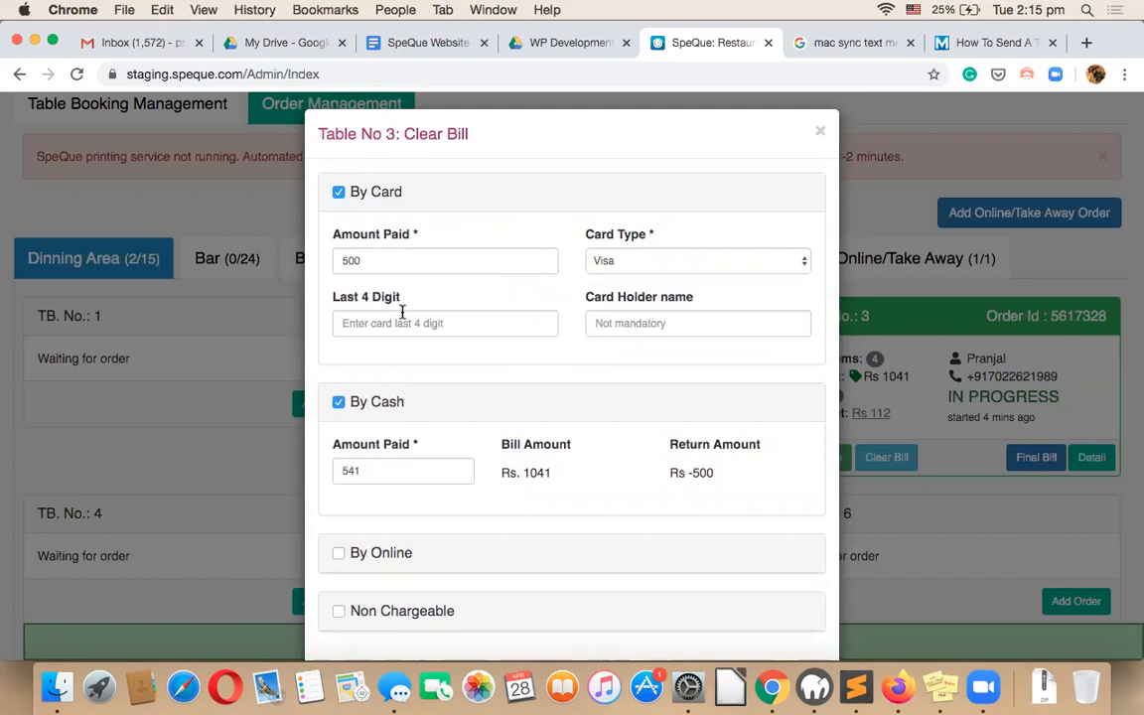
pyautogui.scroll(-2, 596, 407)
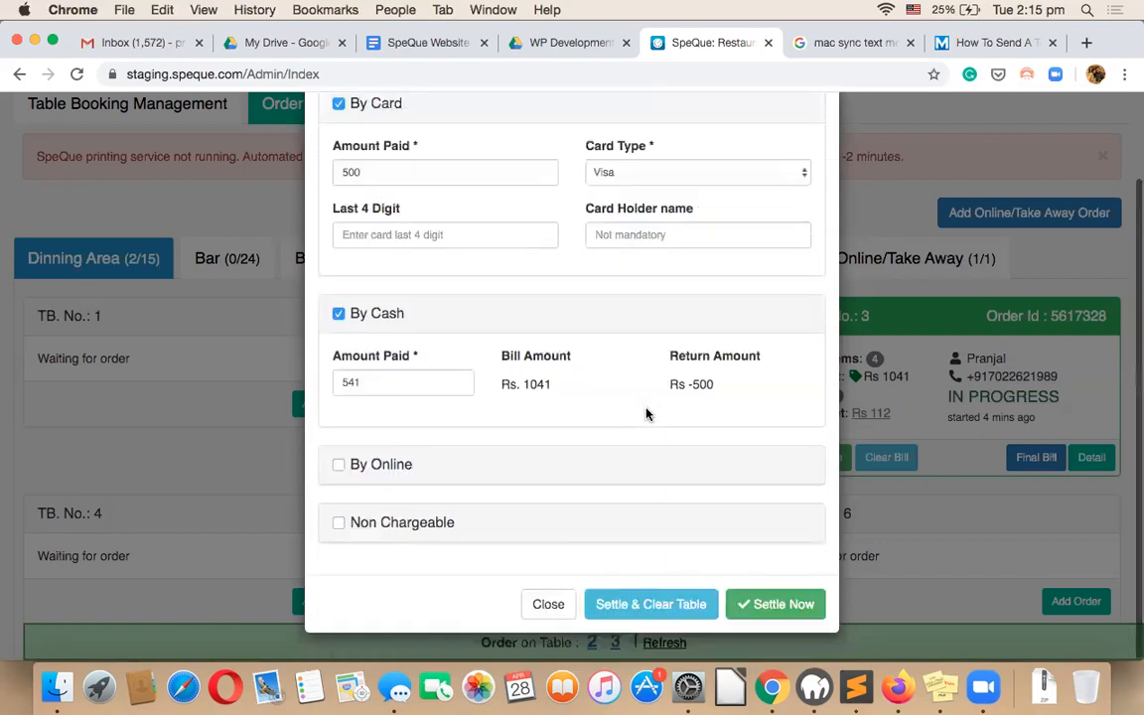
pyautogui.click(786, 599)
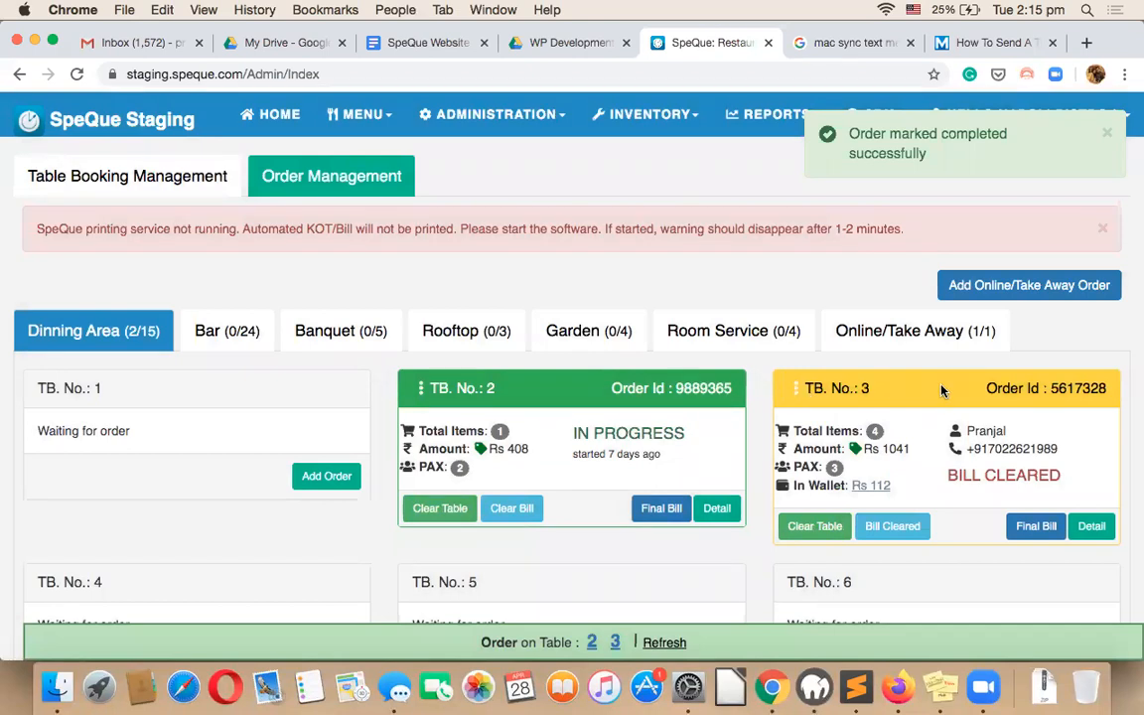
# Clear table 3 and confirm, leaving only Table 2 active (1/15).
pyautogui.tripleClick(963, 478)
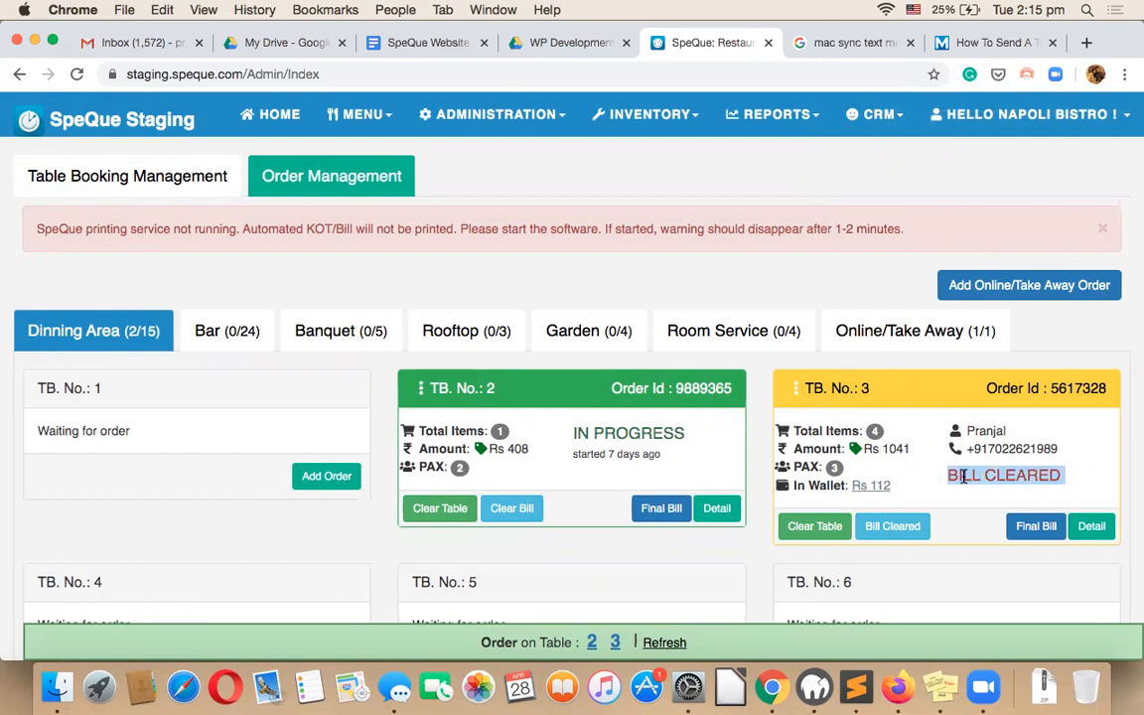
pyautogui.click(814, 527)
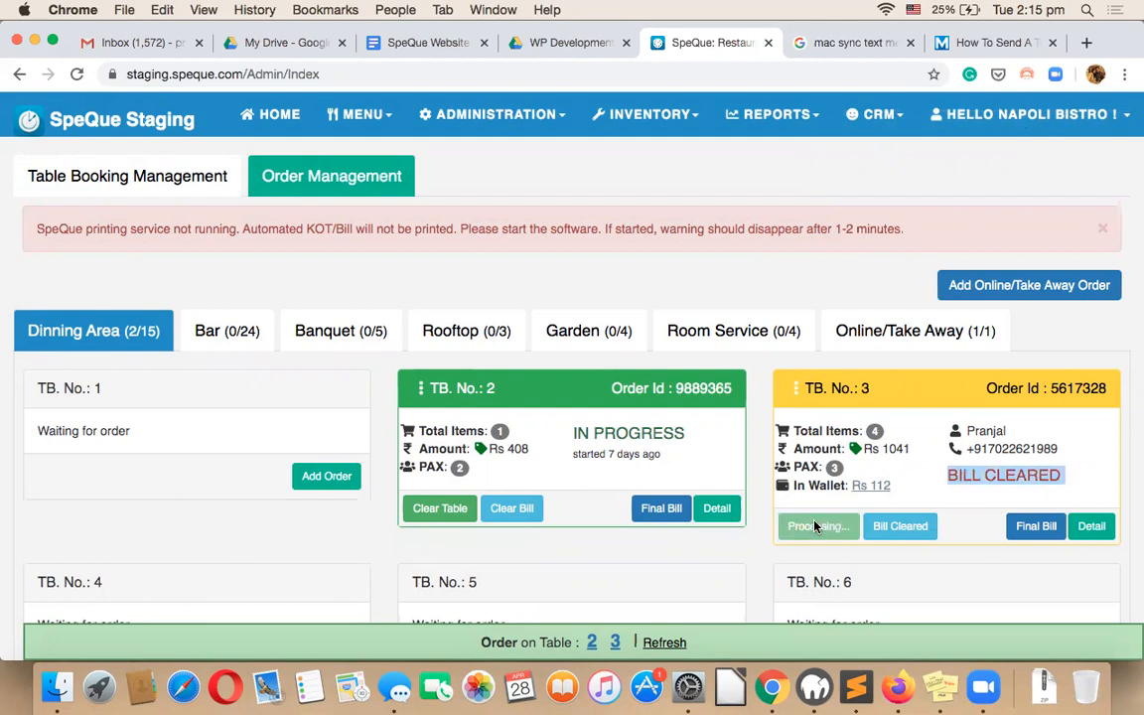
pyautogui.click(730, 194)
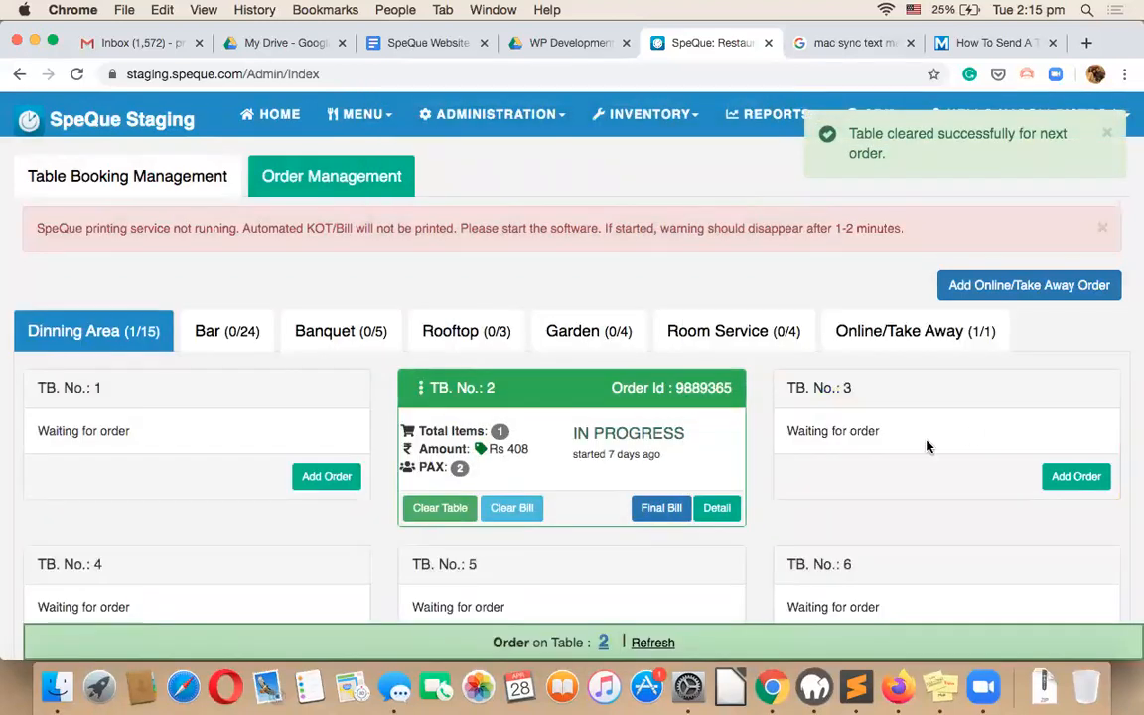
pyautogui.scroll(-1, 926, 447)
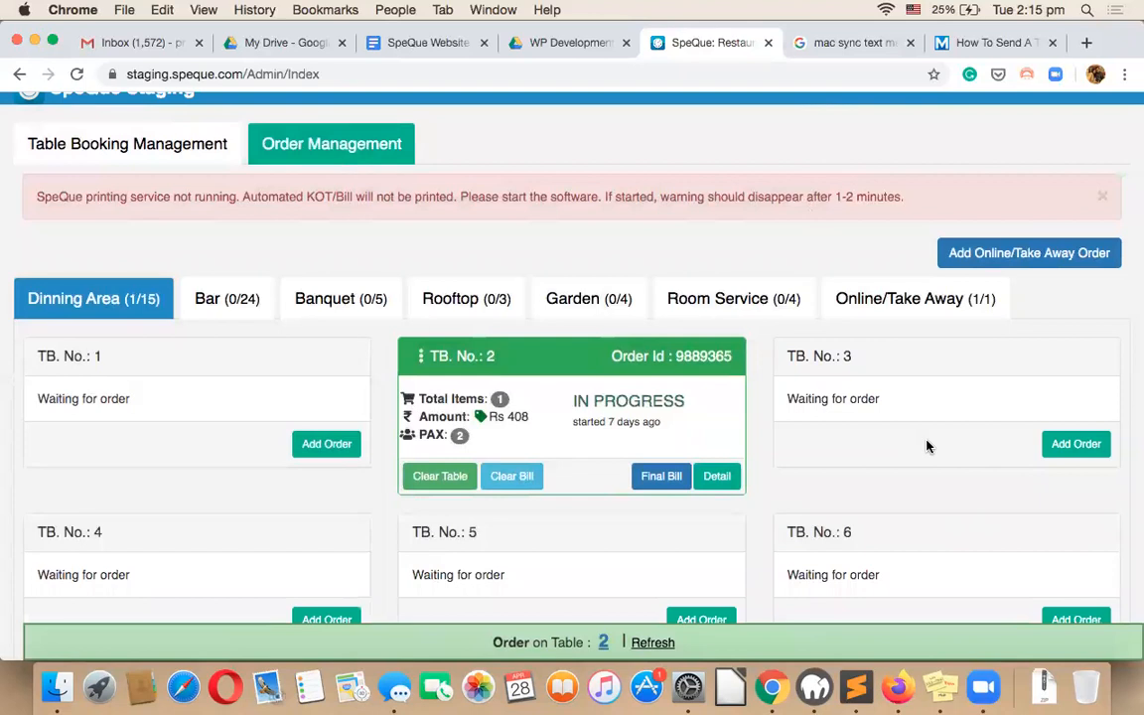
pyautogui.scroll(1, 926, 447)
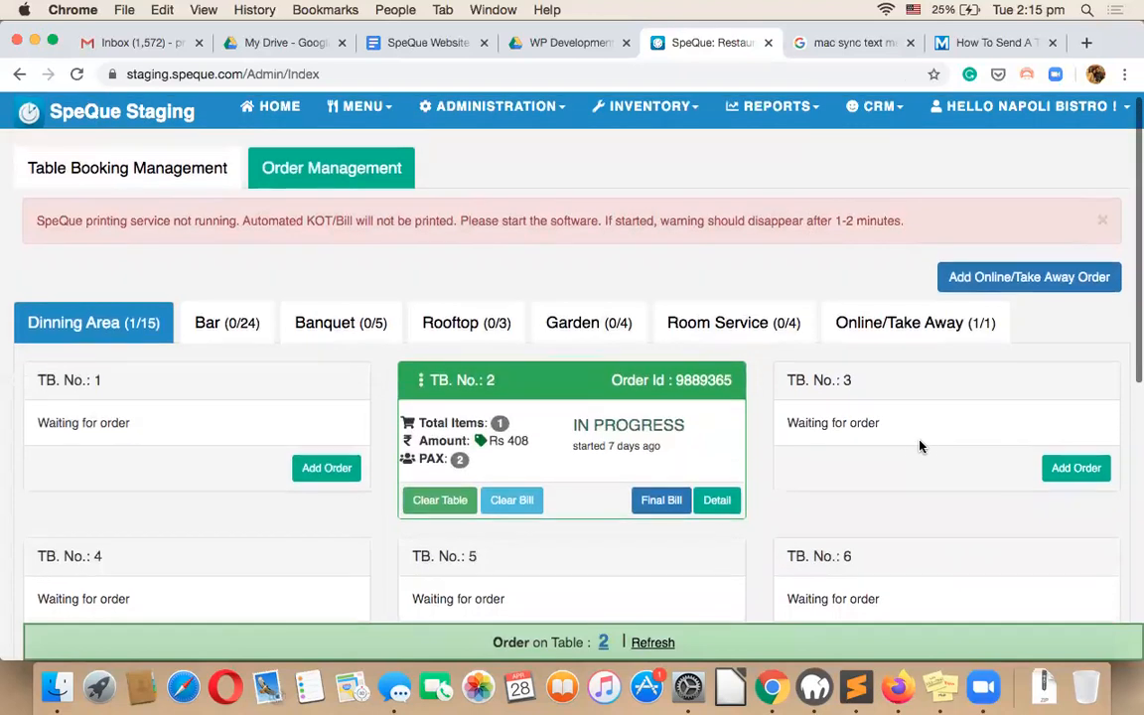
pyautogui.click(978, 685)
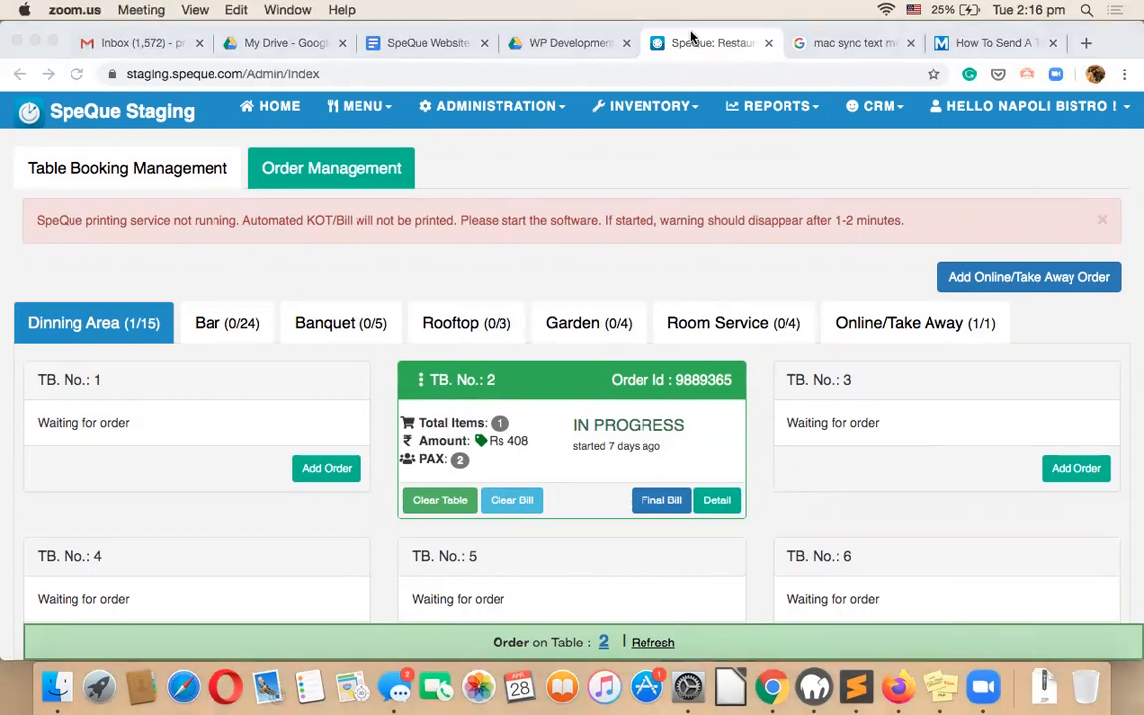